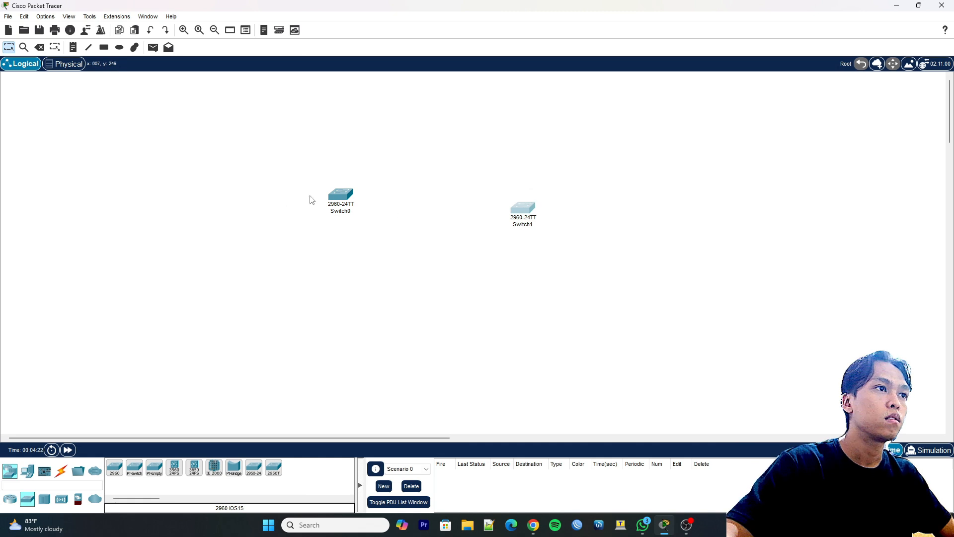
- Reposition Switch0 and Switch1 so they sit closer together at about the same height in the workspace
left_click_drag(338, 194, 385, 198)
left_click_drag(529, 209, 531, 202)
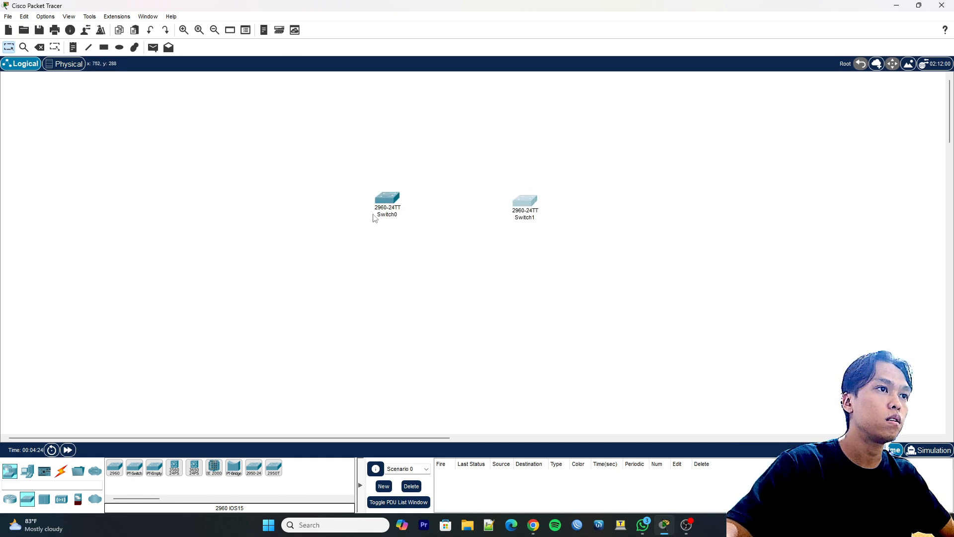
left_click_drag(383, 201, 387, 200)
left_click(531, 203)
double_click(531, 204)
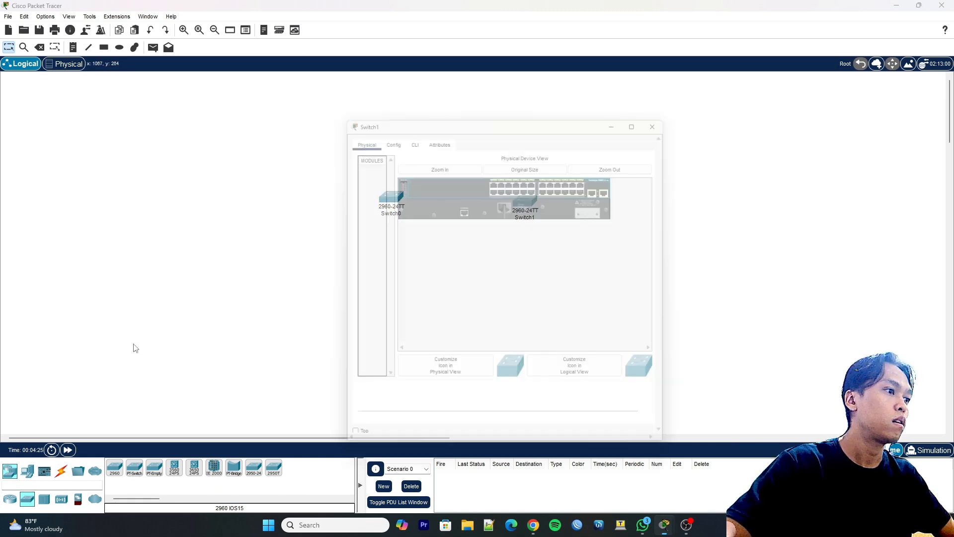
left_click(671, 110)
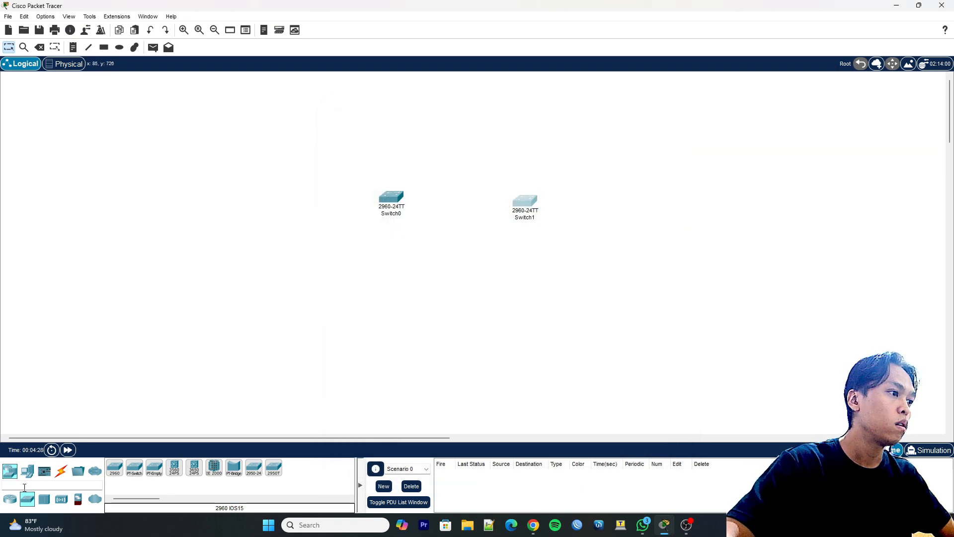
- Add two laptops to the workspace, Laptop0 below and beside Switch0 and Laptop1 below Switch1
left_click(27, 471)
left_click(134, 467)
left_click(363, 293)
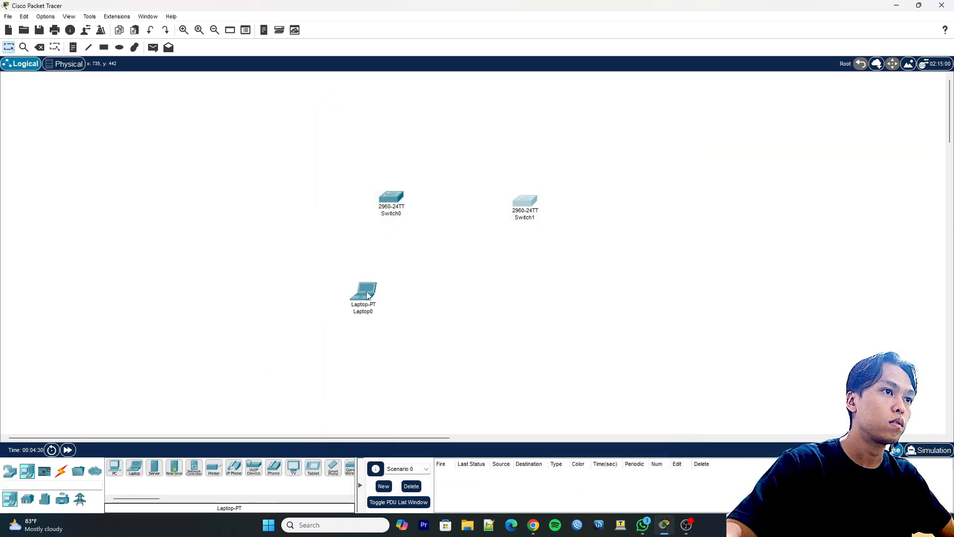
left_click_drag(363, 294, 334, 294)
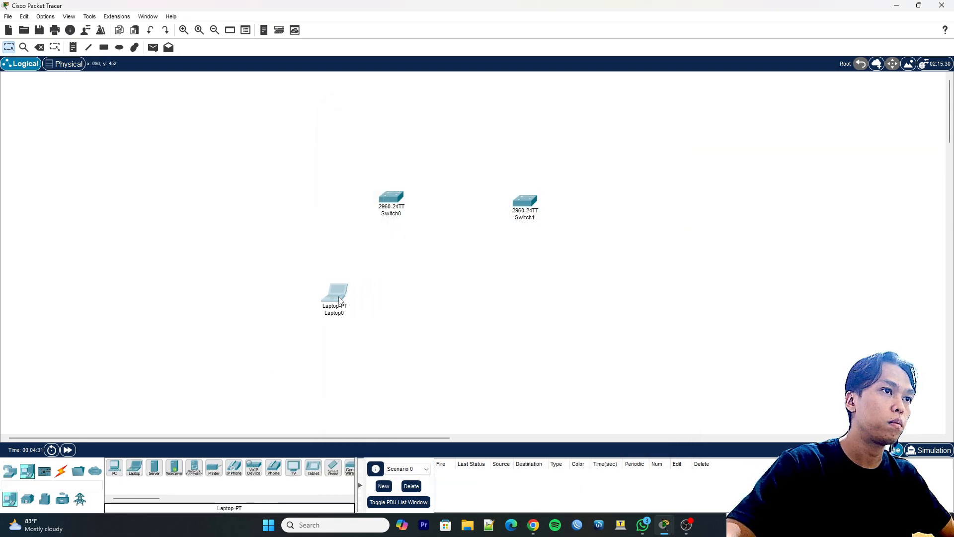
left_click(134, 467)
left_click(533, 292)
left_click_drag(540, 311, 542, 316)
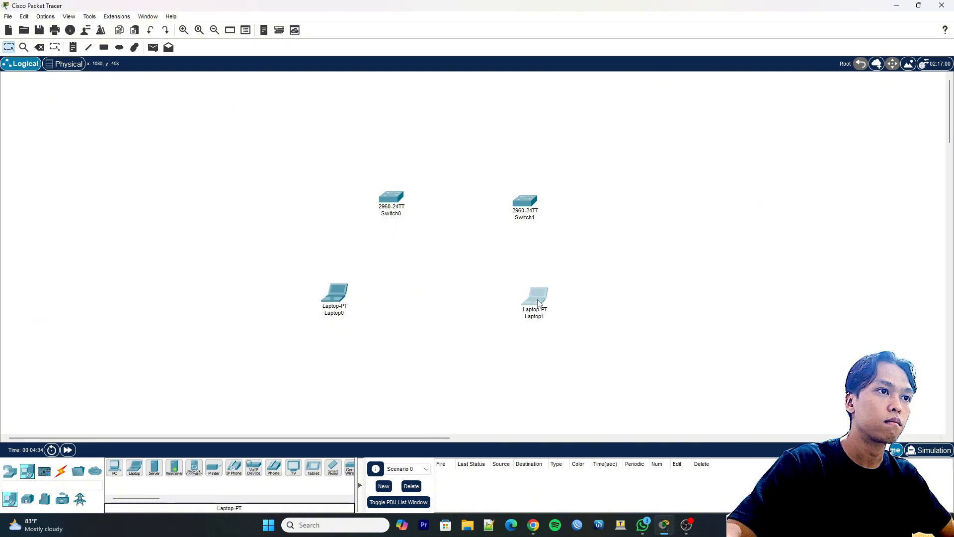
- Connect Laptop0 to Switch0 with a console cable and pick the console cable for another connection
left_click(63, 469)
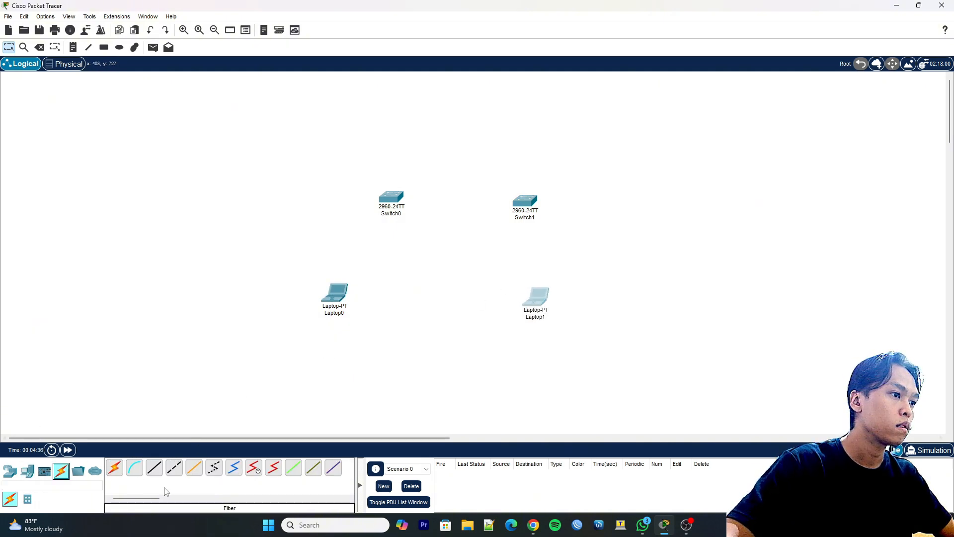
left_click(134, 469)
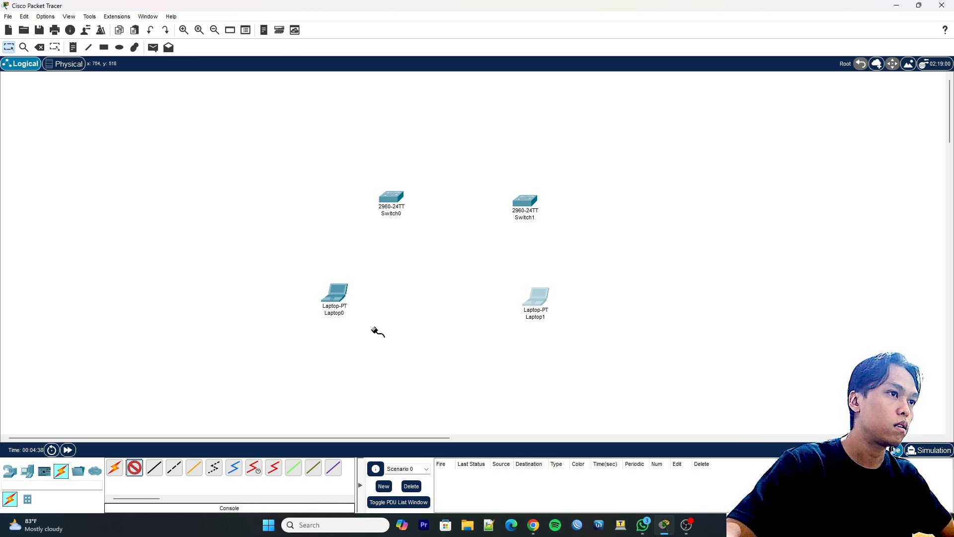
left_click(334, 292)
left_click(366, 298)
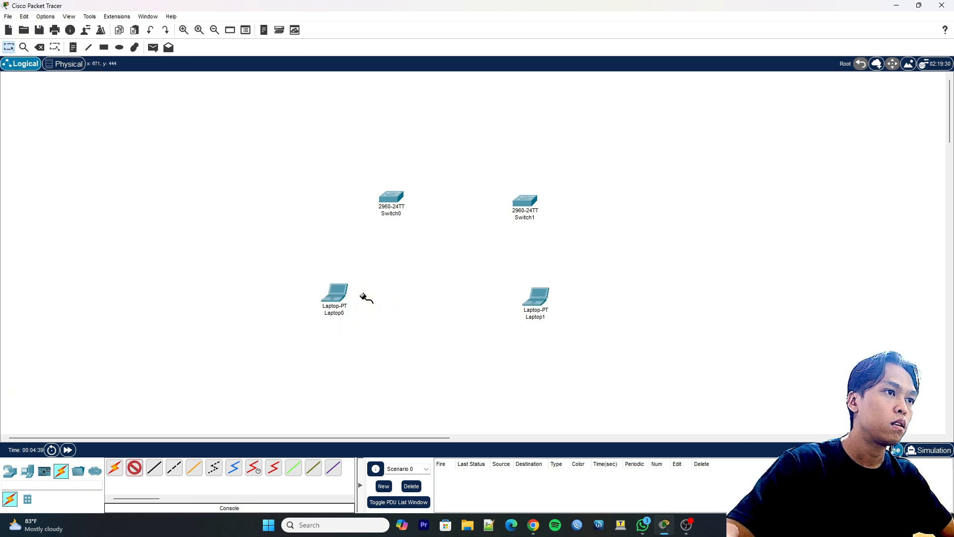
left_click(395, 195)
left_click(426, 201)
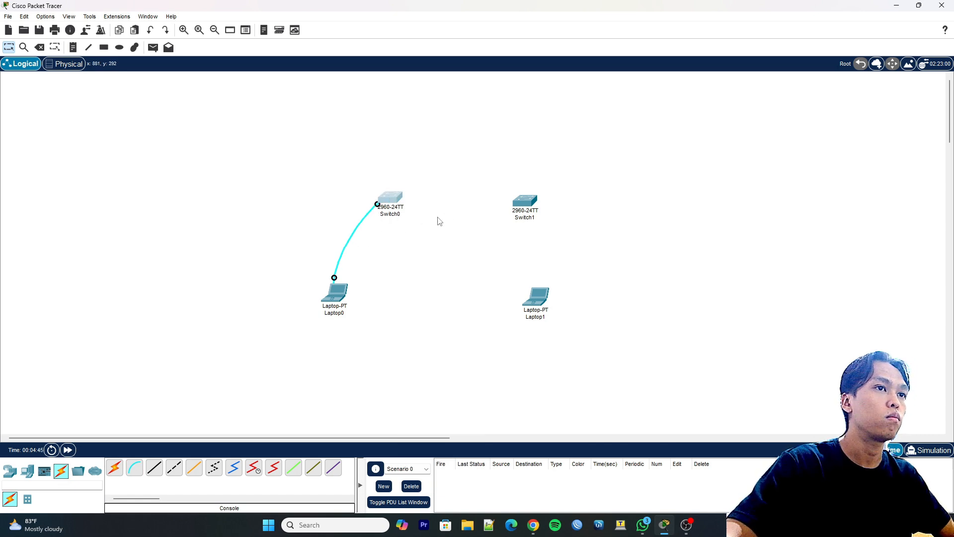
left_click(135, 468)
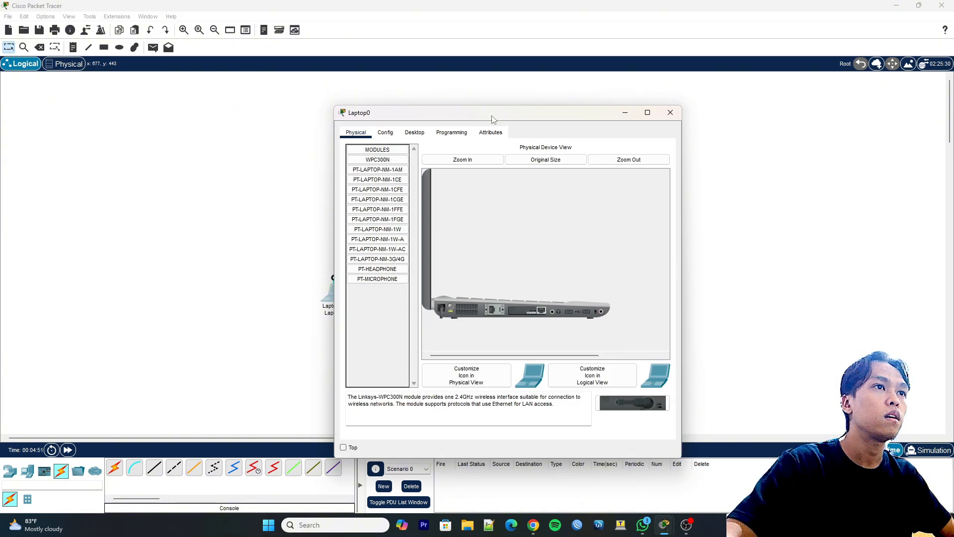
- Start a console session to the switch from Laptop0's Terminal, accepting 9600 bits per second, 8 data bits, no parity and 1 stop bit
mouse_move(491, 116)
left_mouse_down()
mouse_move(469, 109)
mouse_move(487, 107)
left_mouse_up()
left_click(412, 123)
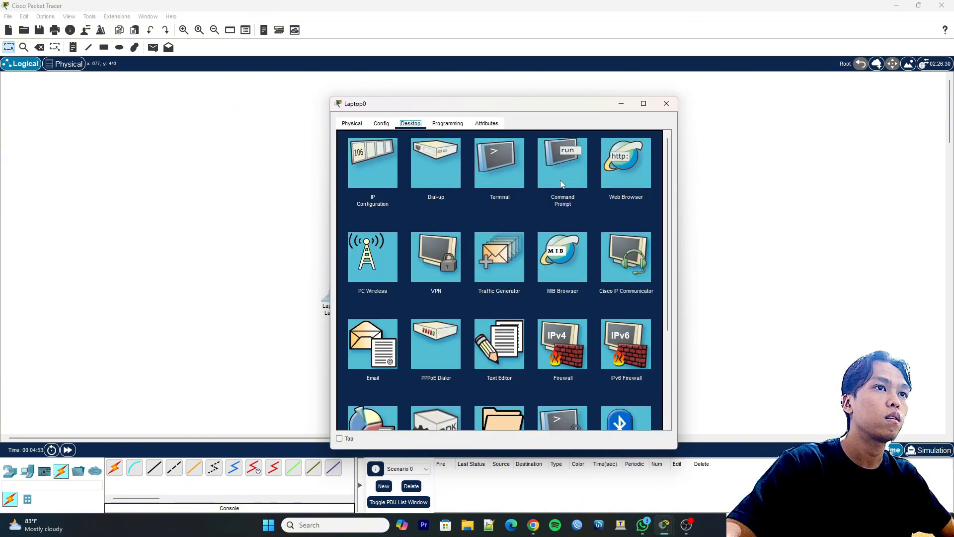
left_click(498, 173)
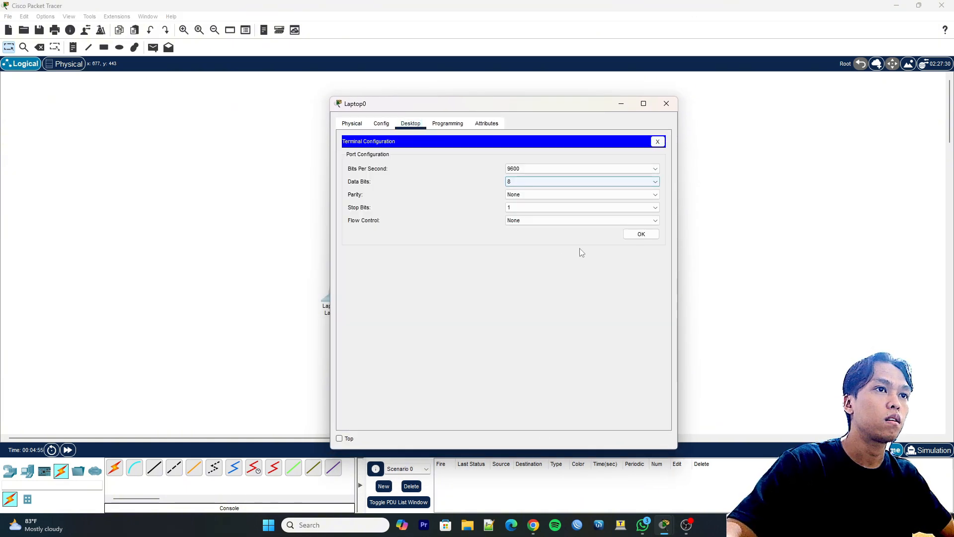
left_click(640, 234)
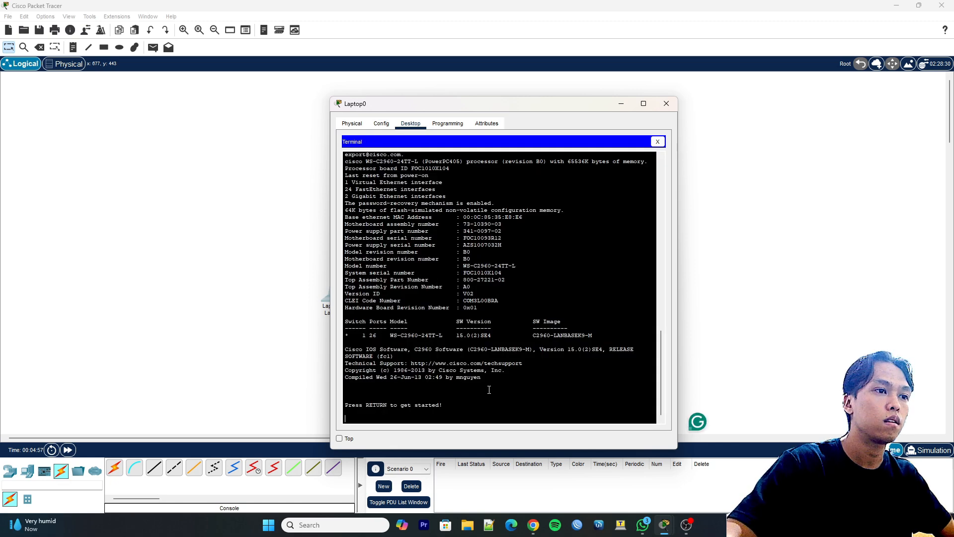
key("Return")
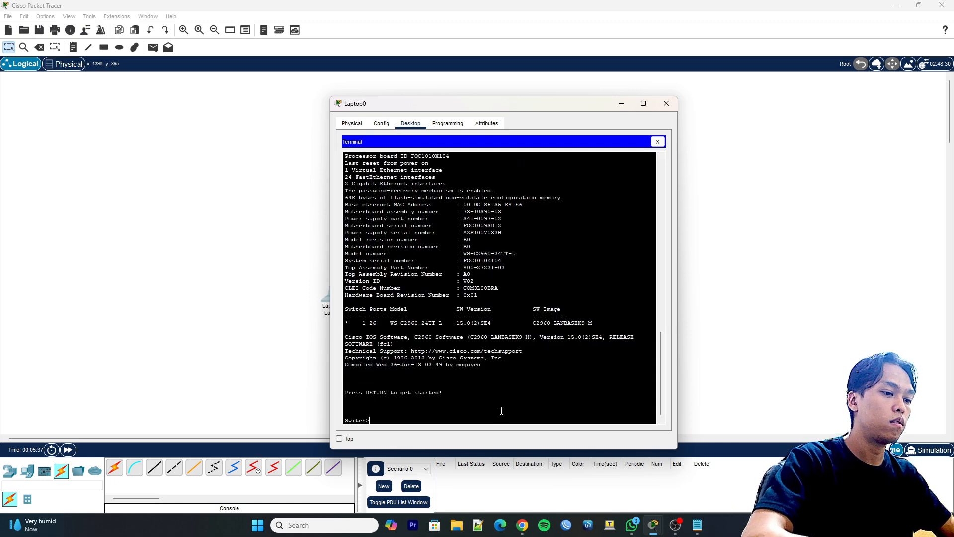
- Enter privileged mode with ena and global configuration mode with conf t on the switch
type("enab")
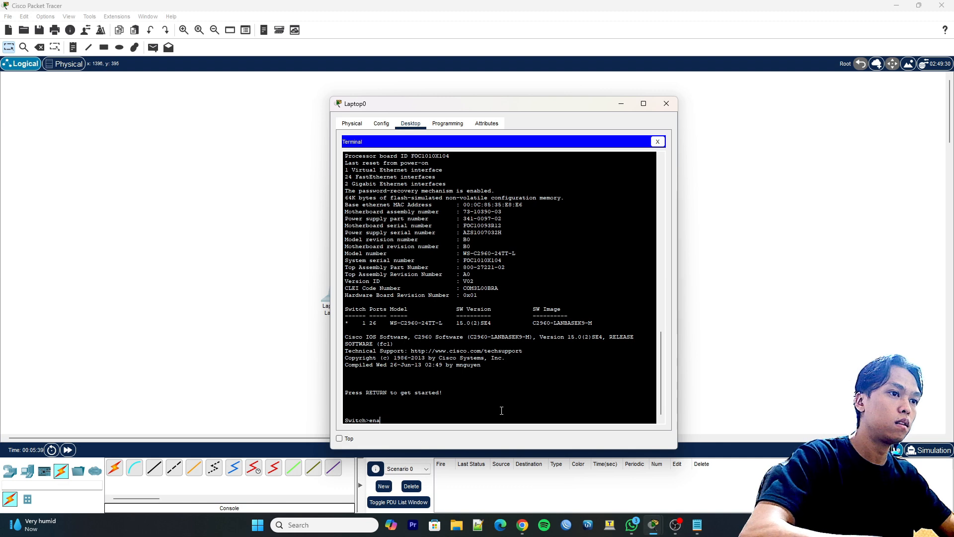
key("Return")
type("conf")
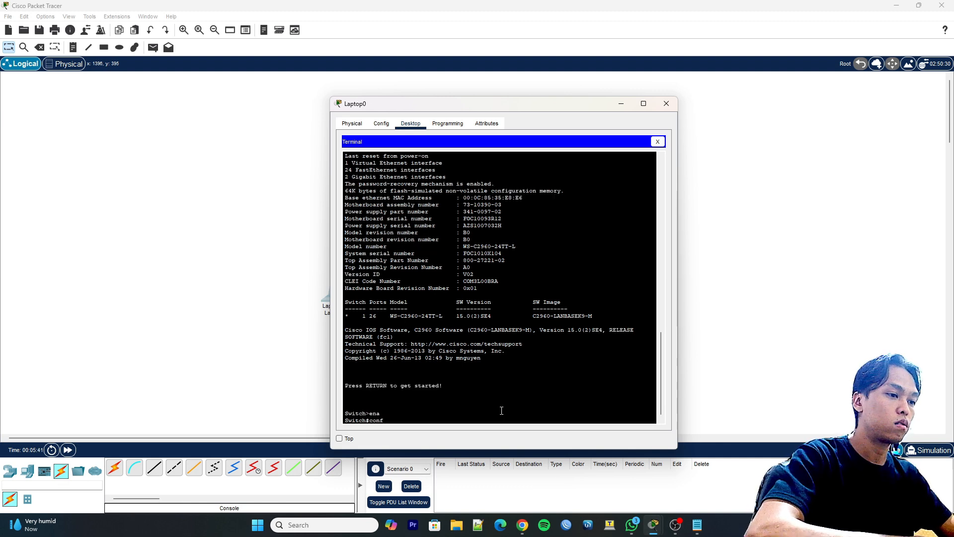
type(" t")
key("Return")
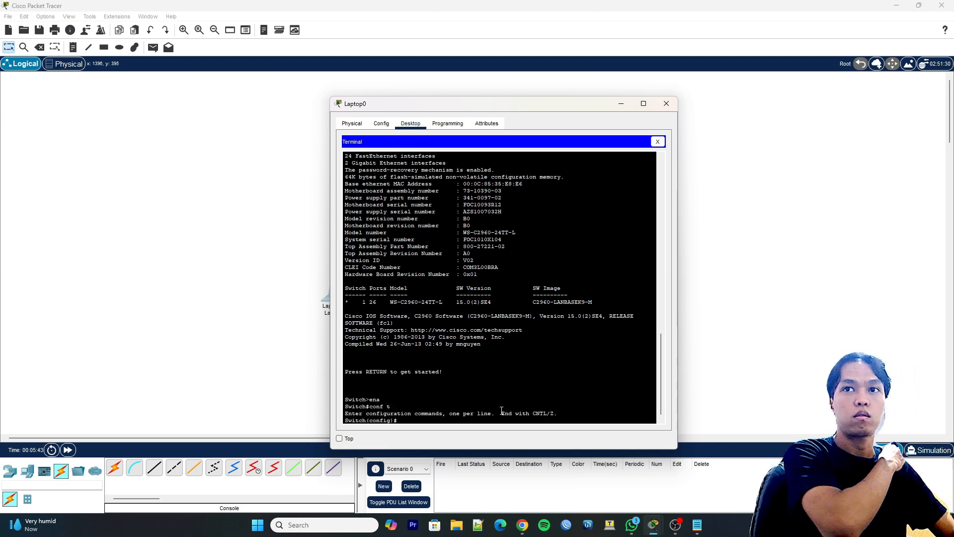
- Disable DNS name lookup on the switch with the command no ip domain-lookup
type("n")
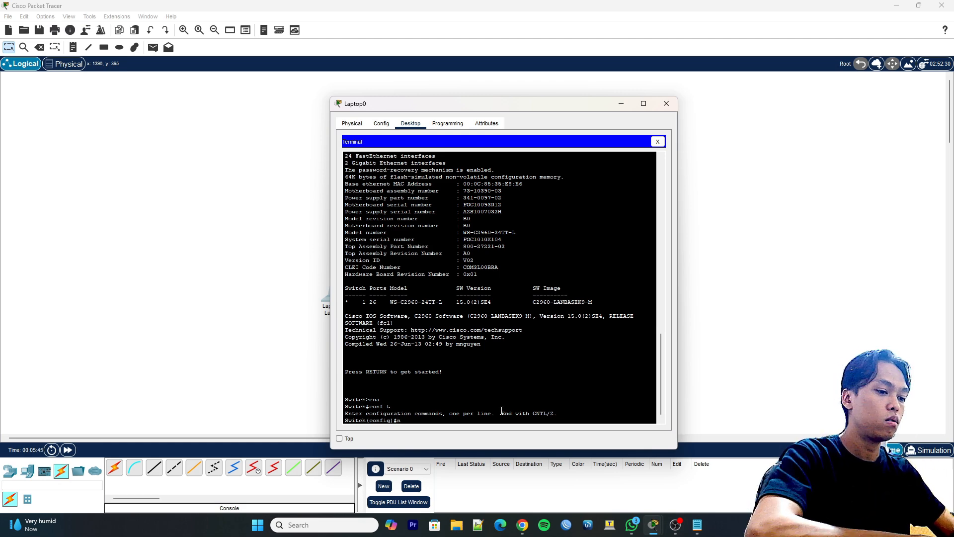
type("o ip domain")
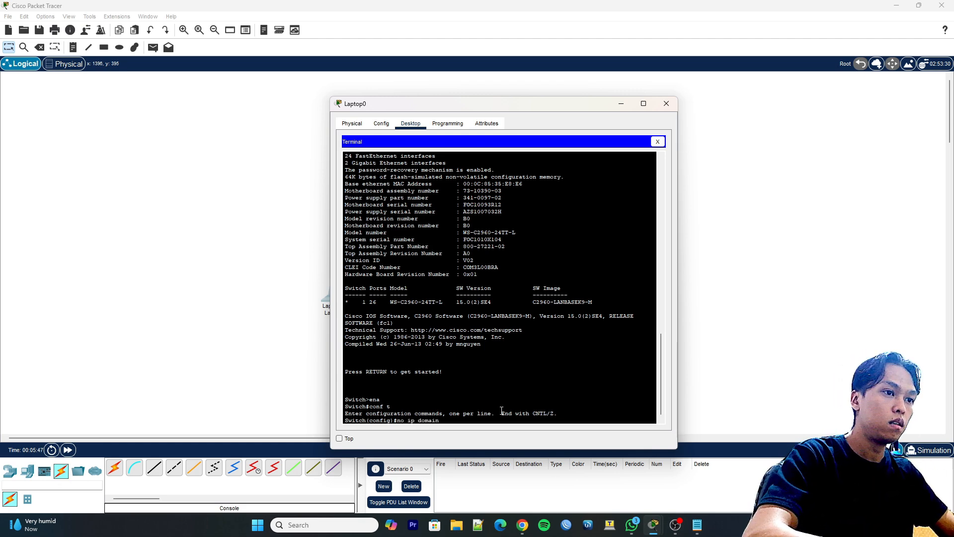
type("-lookup")
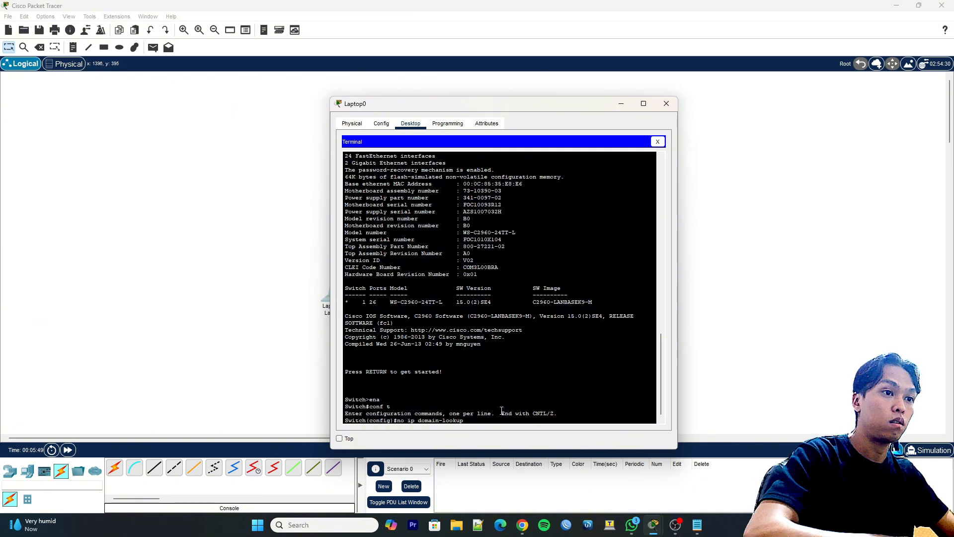
key("Return")
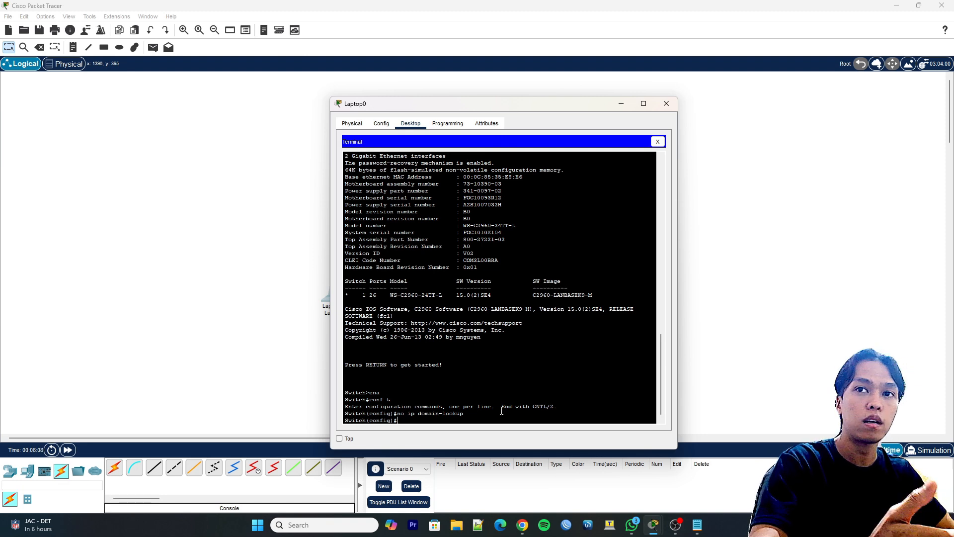
- Set the switch's message-of-the-day banner to "Silahkan Login", including the quotes, with # as the delimiter
type("banne")
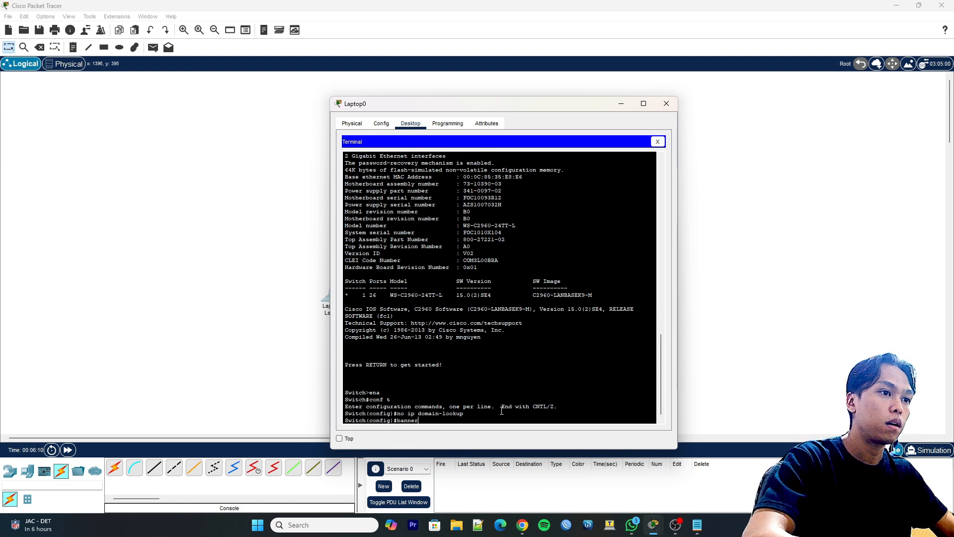
type("r m")
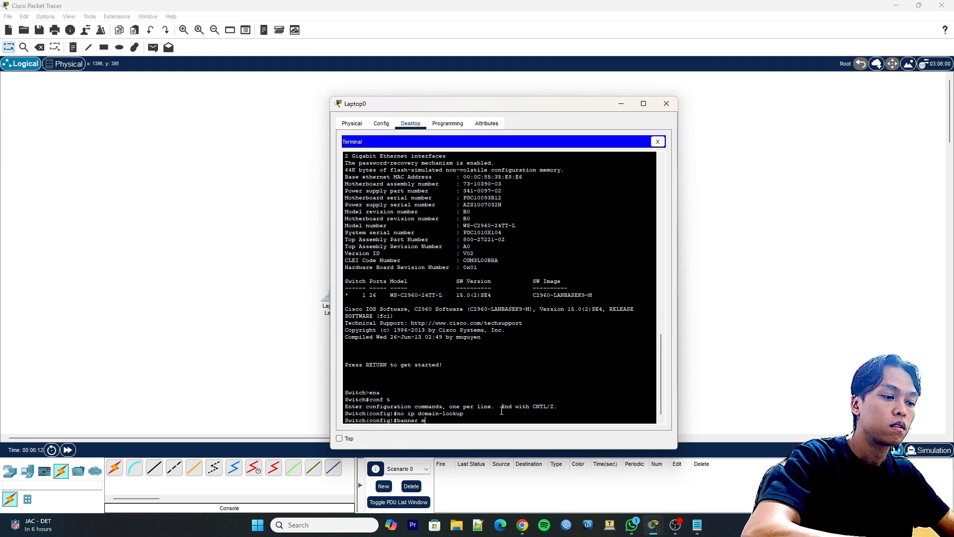
type("otd #")
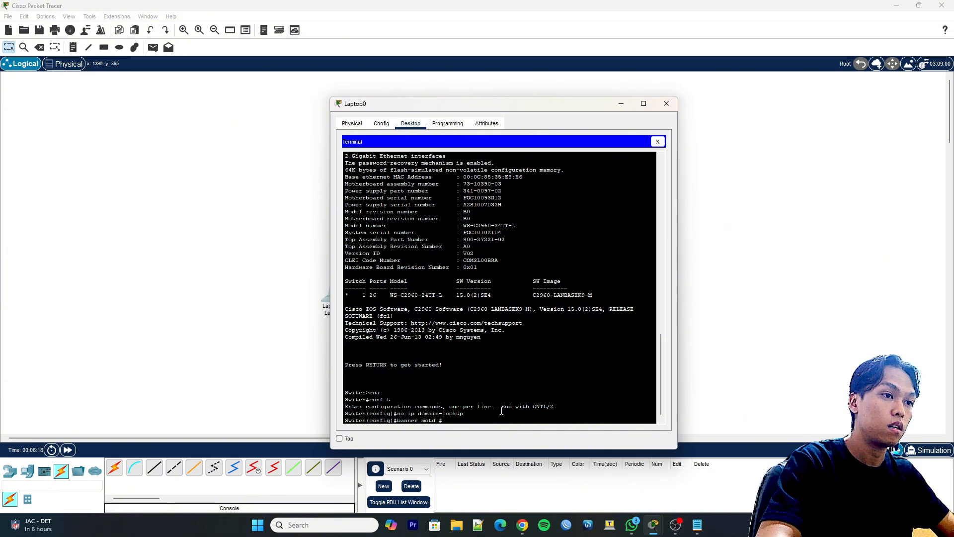
type("\"Si")
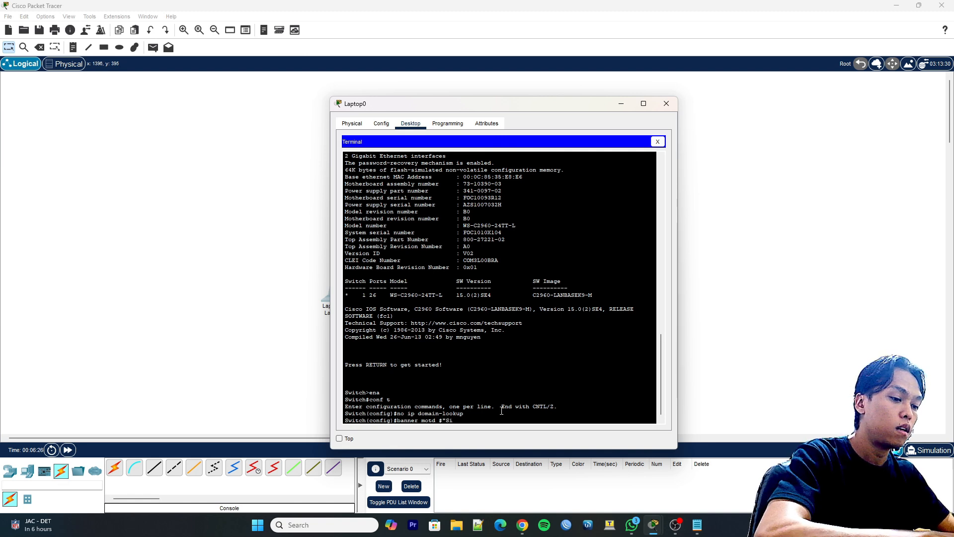
type("lahkan Login\"")
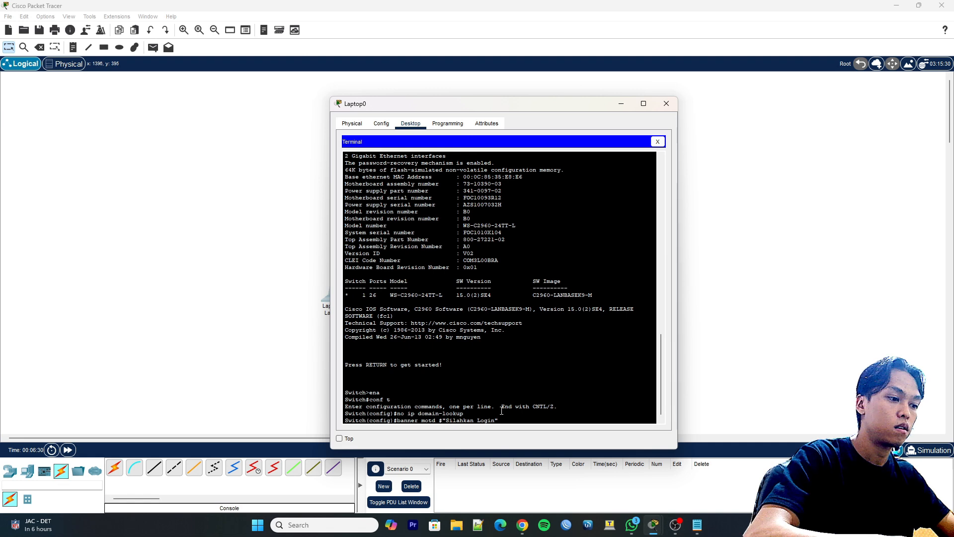
type("#")
key("Return")
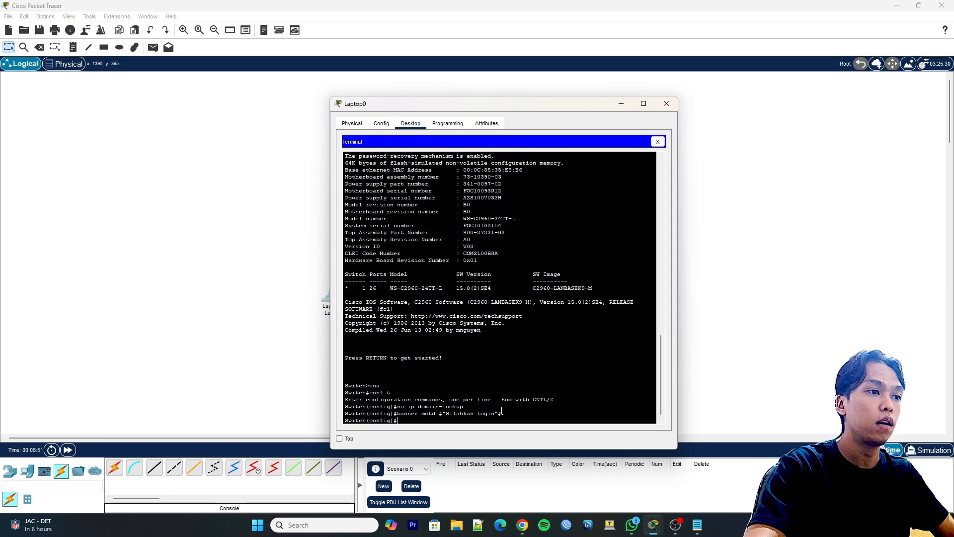
- Create VLAN 10 on the switch and name it CLIENT
type("vlan")
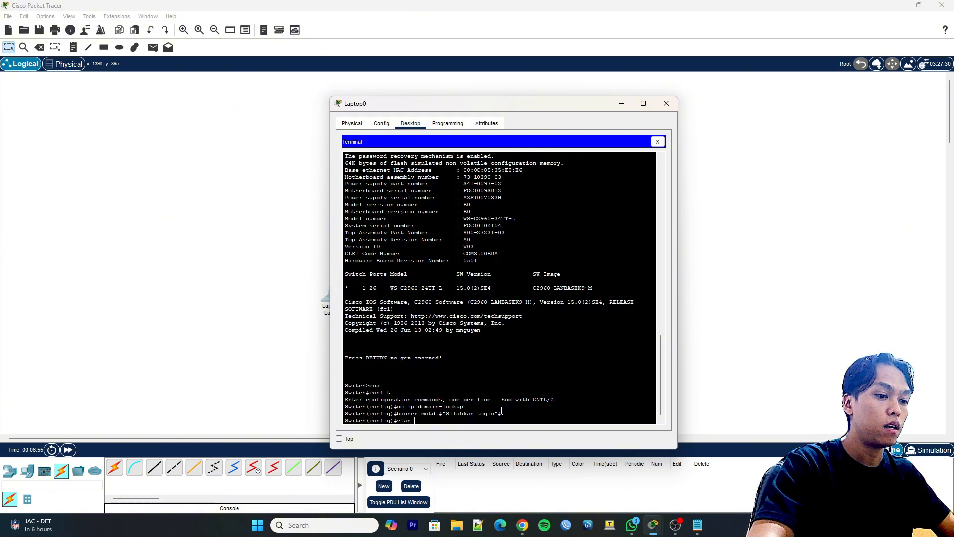
type(" 10")
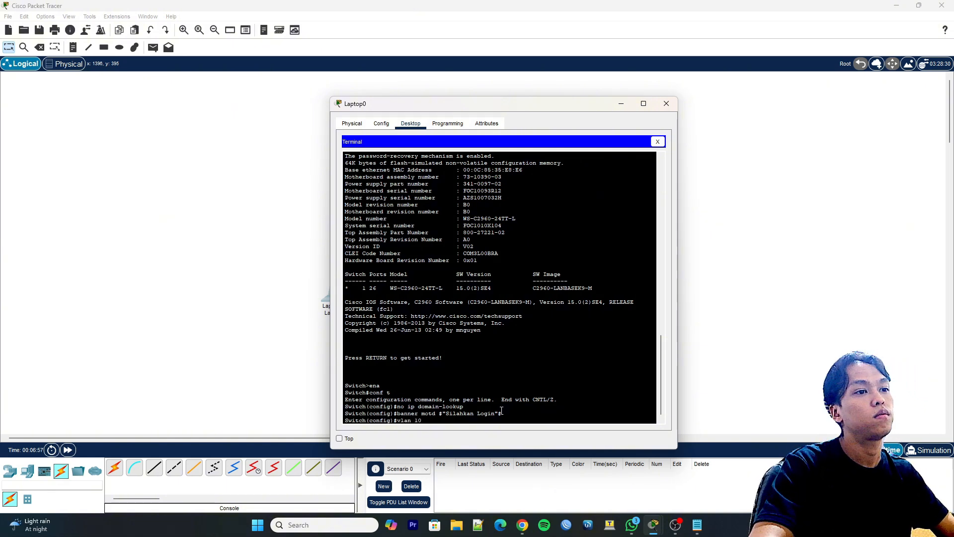
key("Return")
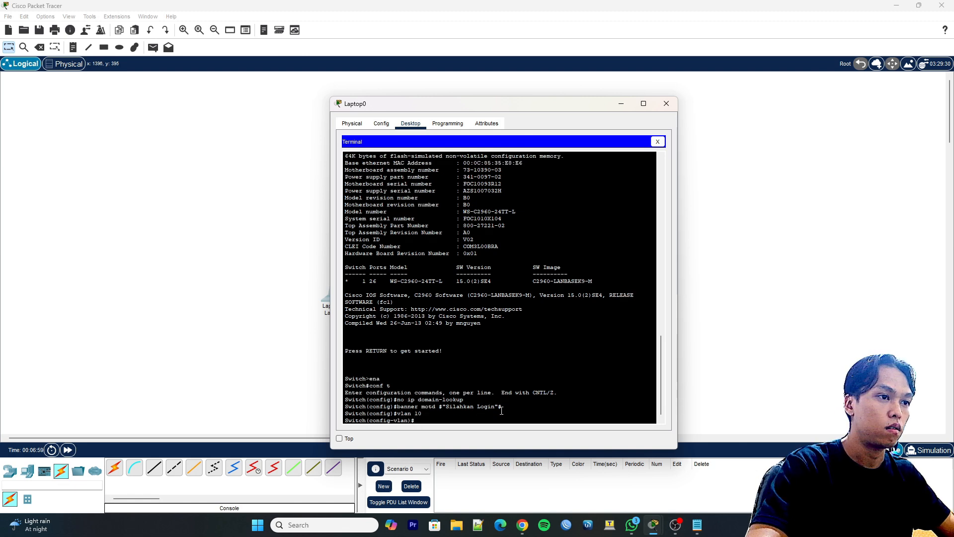
type("name")
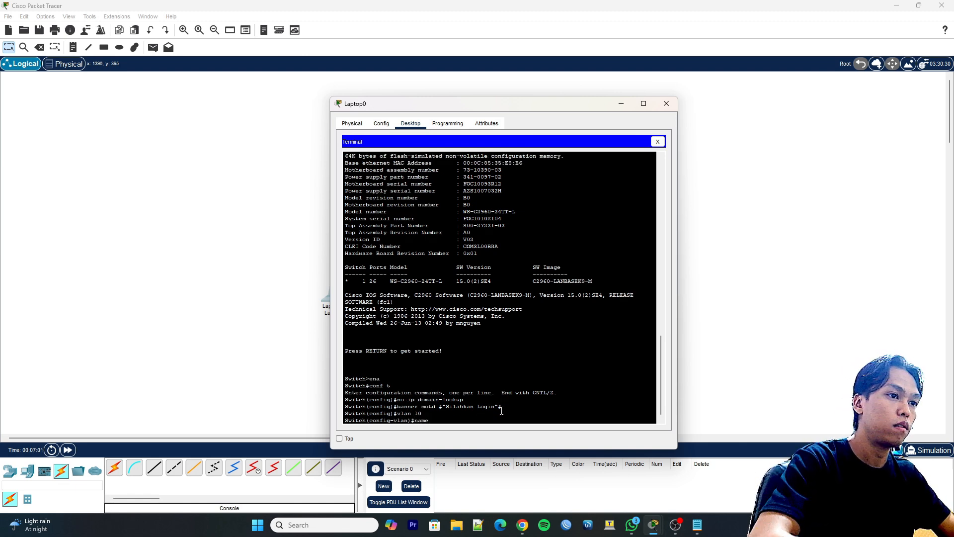
type(" CLIENBT")
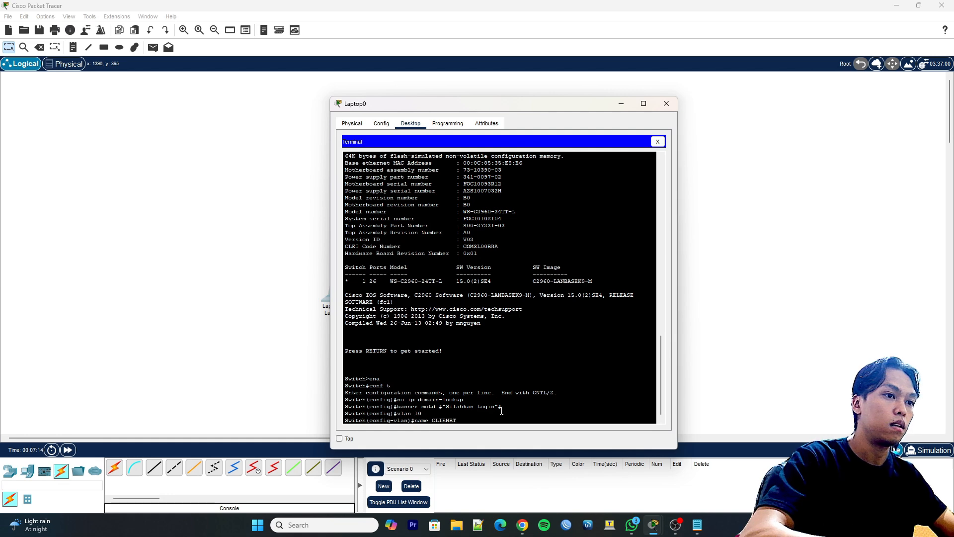
key("BackSpace")
type("T")
key("Return")
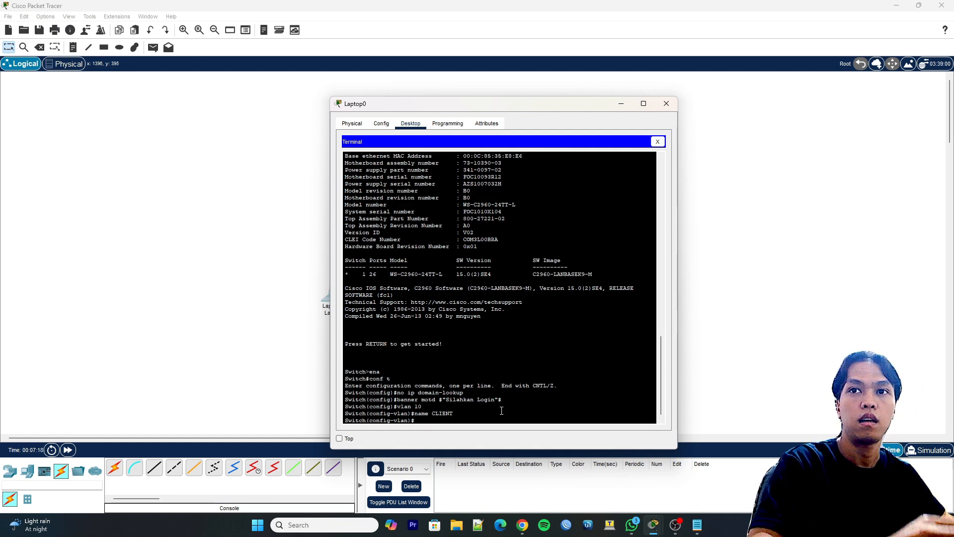
- Create VLAN 20 on the switch and name it CLIENT2
type("vla")
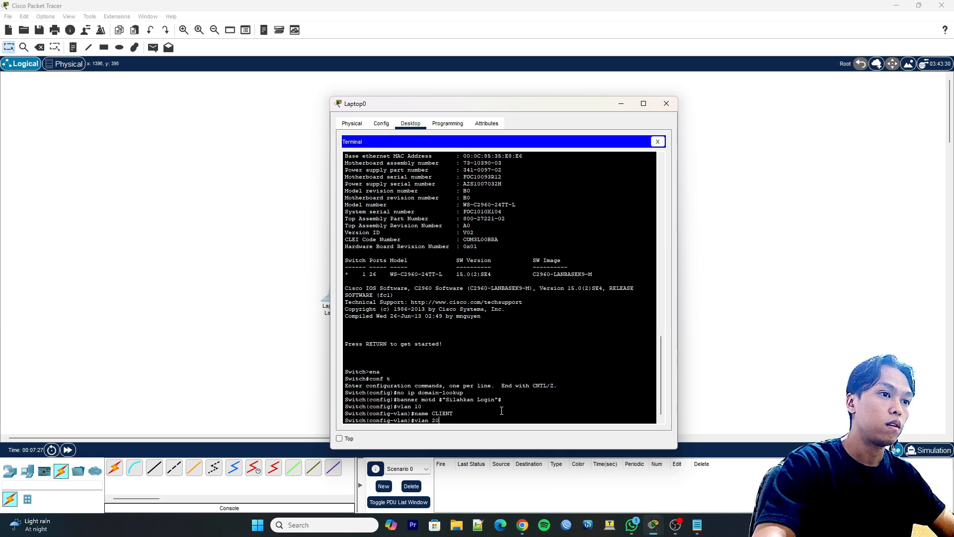
type("n 20")
key("Return")
type("name ")
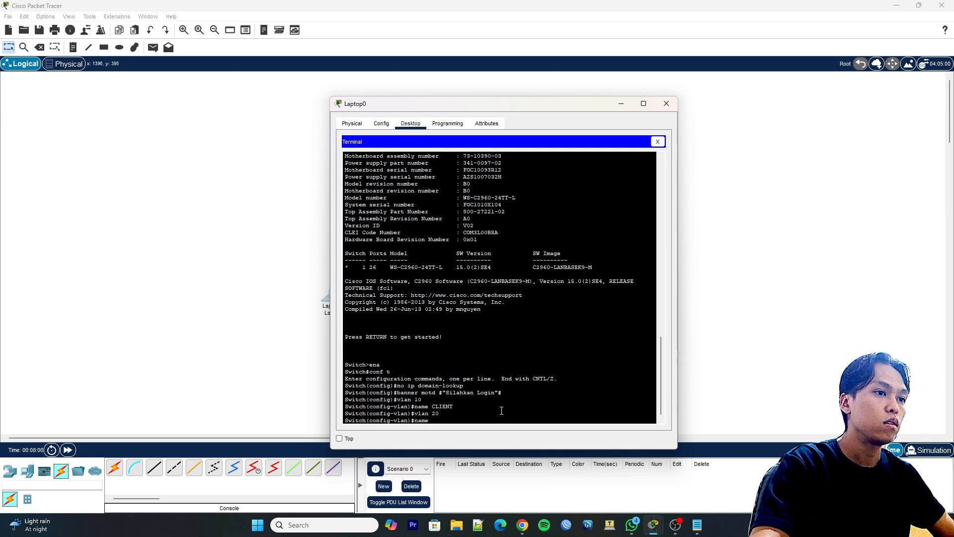
type("CLIENT")
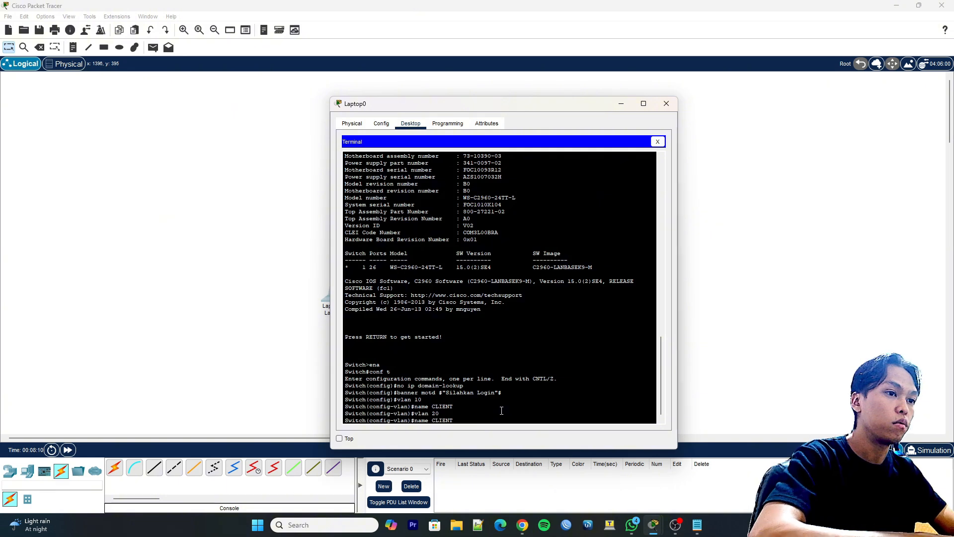
type("2")
key("Return")
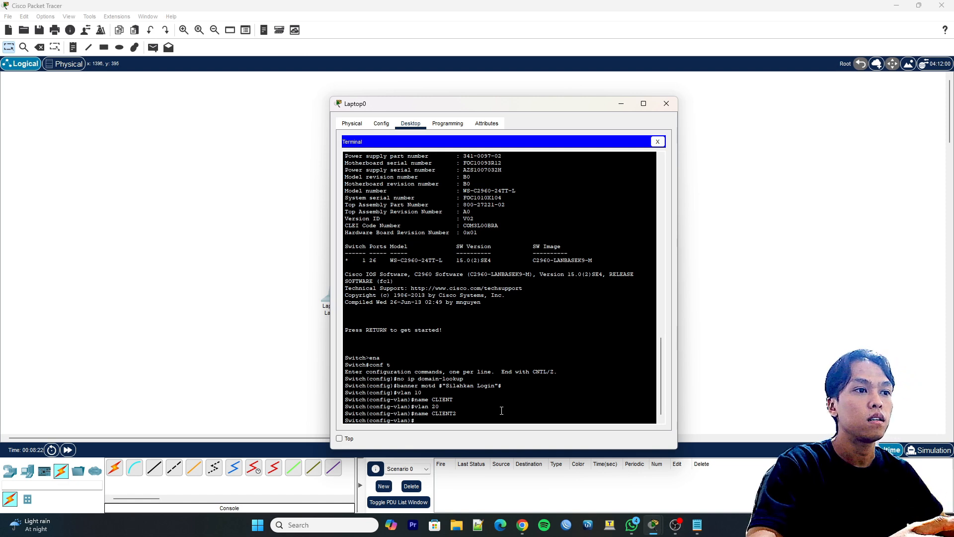
- Enter interface range configuration for the switch ports fastethernet0/1-2 with the int range command
type("io")
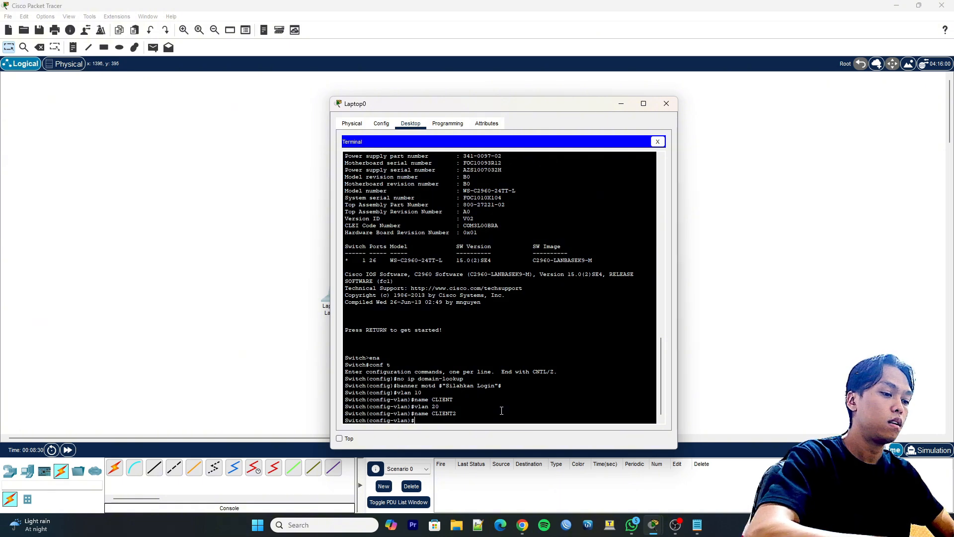
type("int ra")
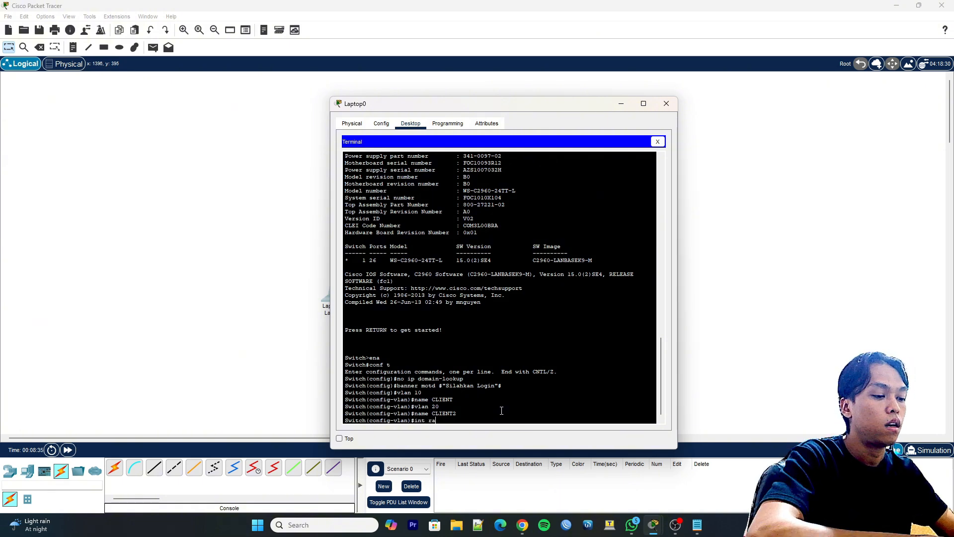
type("nge f")
key("Tab")
type("a")
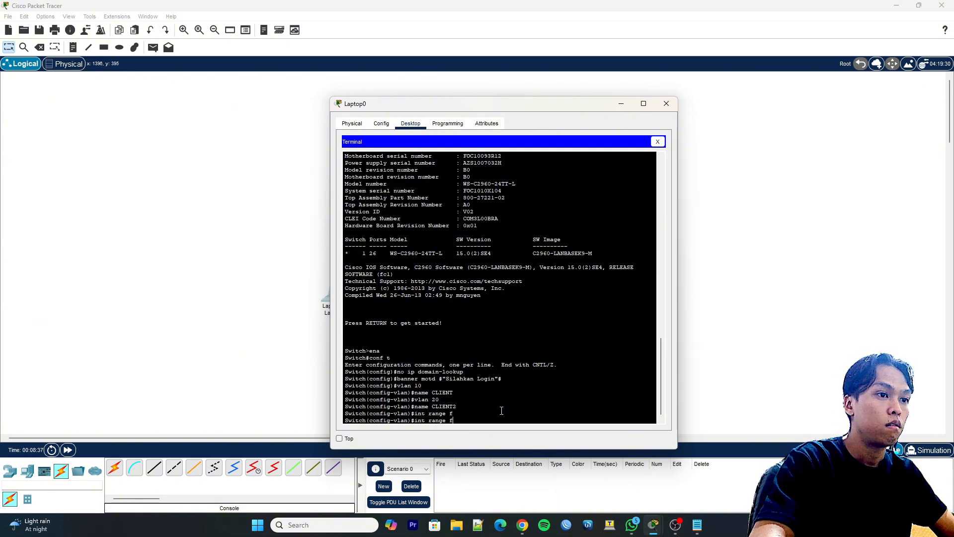
type("st")
key("Tab")
key("Tab")
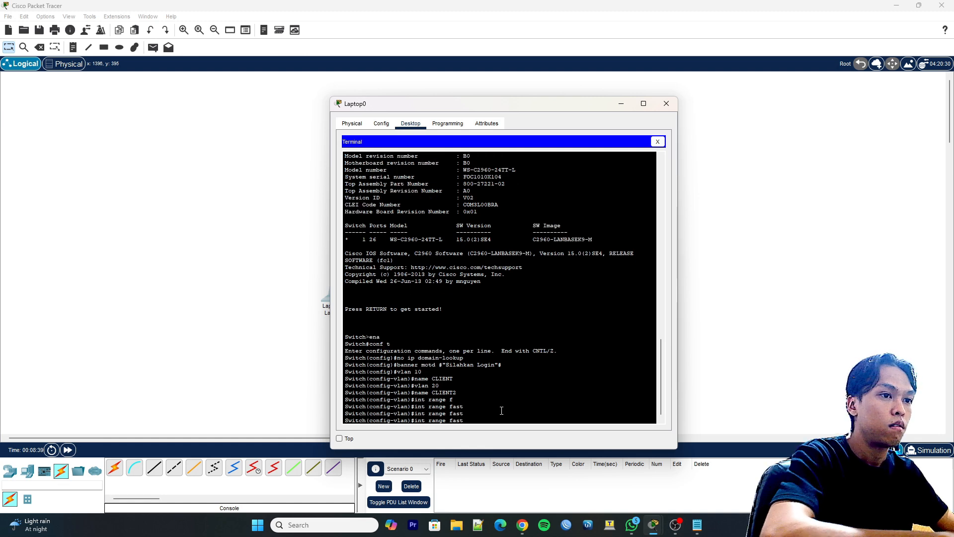
type("eh")
key("Tab")
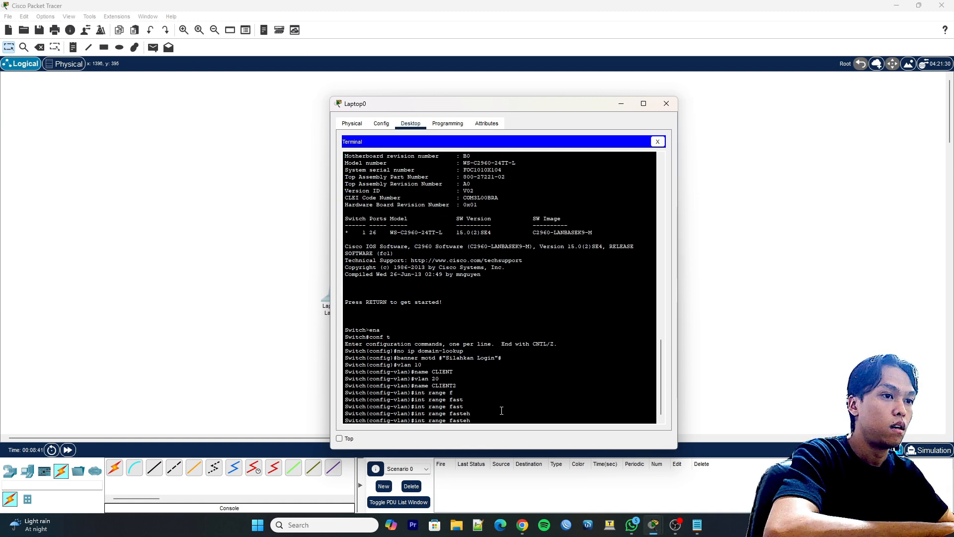
type("r")
key("Tab")
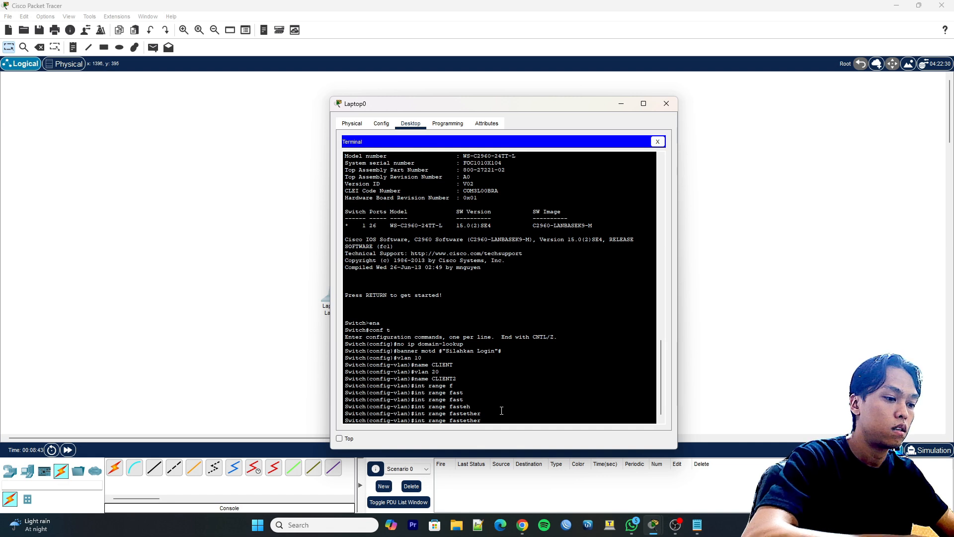
type("net")
key("Tab")
key("Tab")
type("0/")
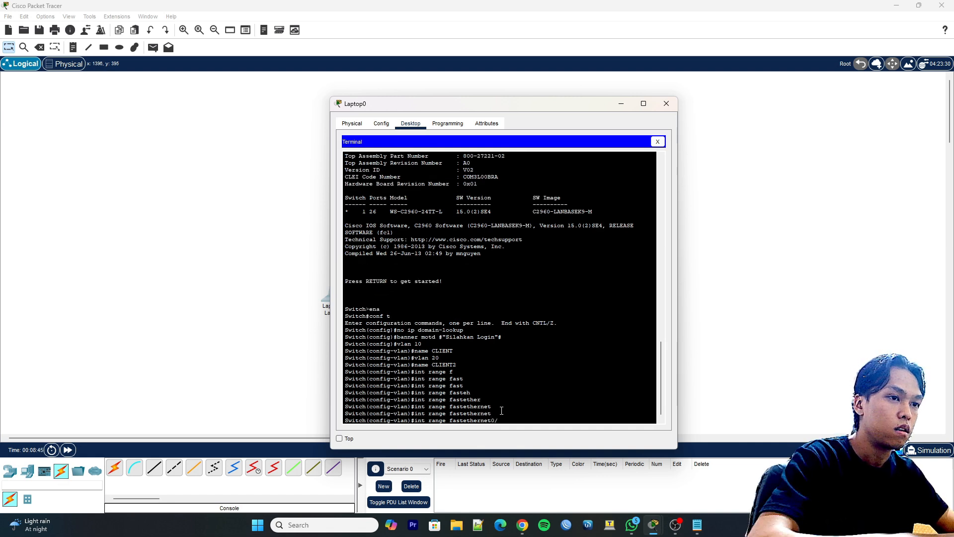
type("1-2")
key("Return")
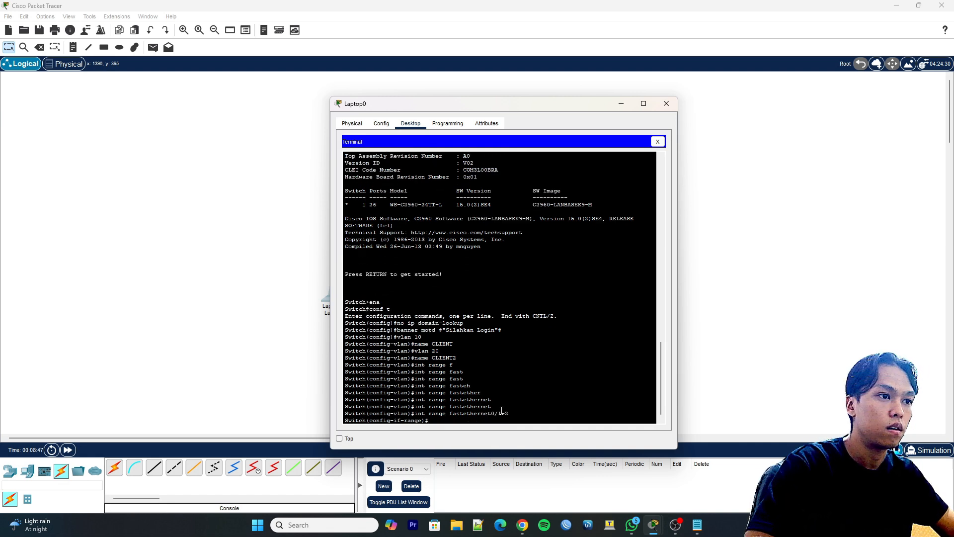
- Set the ports fastethernet0/1-2 to access mode with switchport mode access
type("switch")
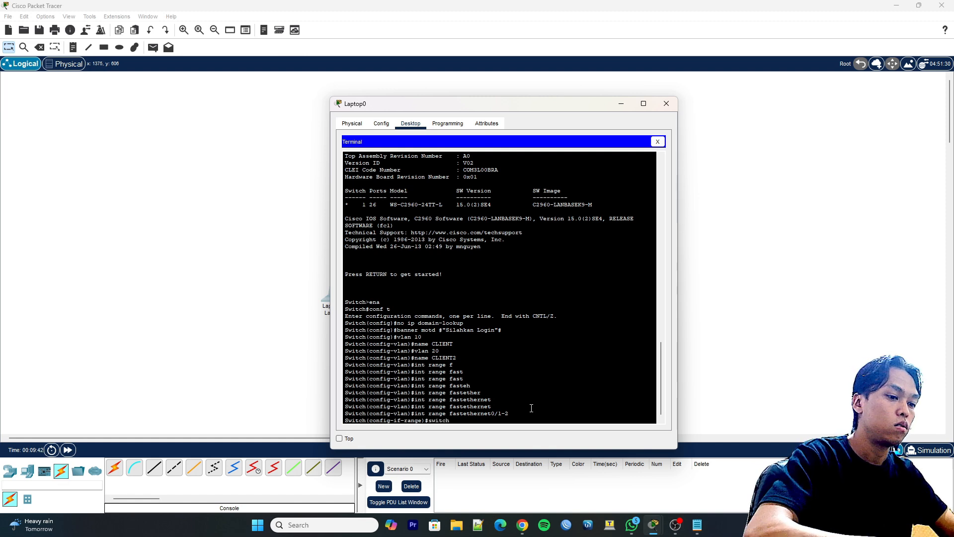
type("port md")
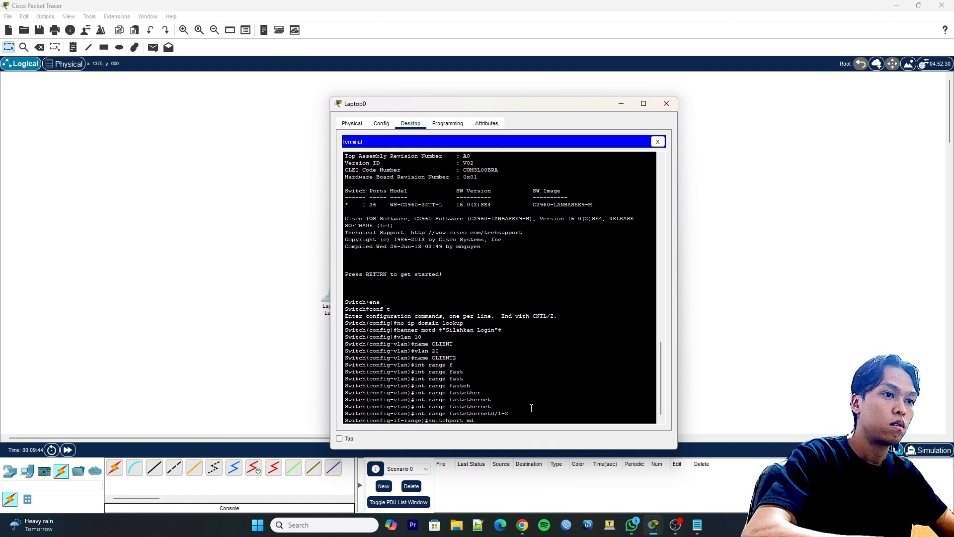
type("oode")
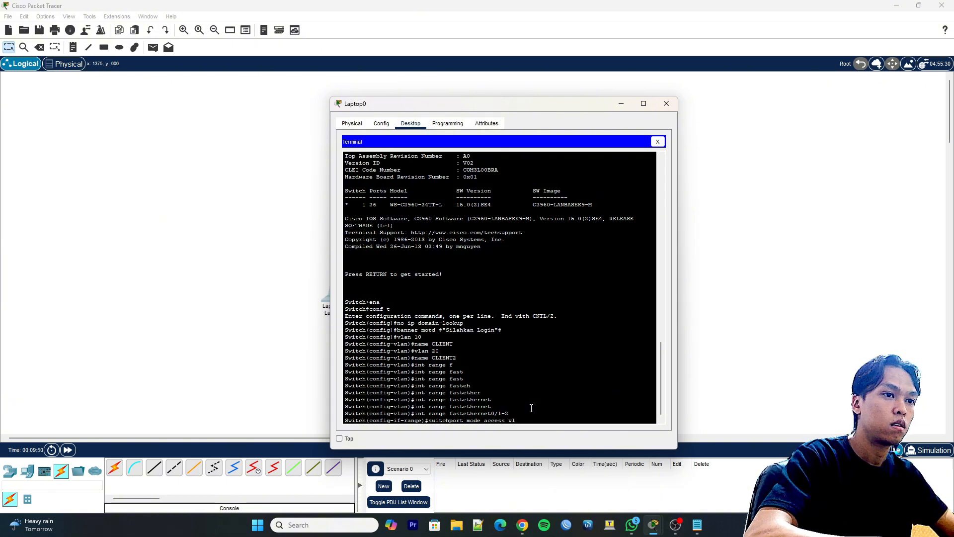
type(" access vl")
key("BackSpace")
key("BackSpace")
key("Return")
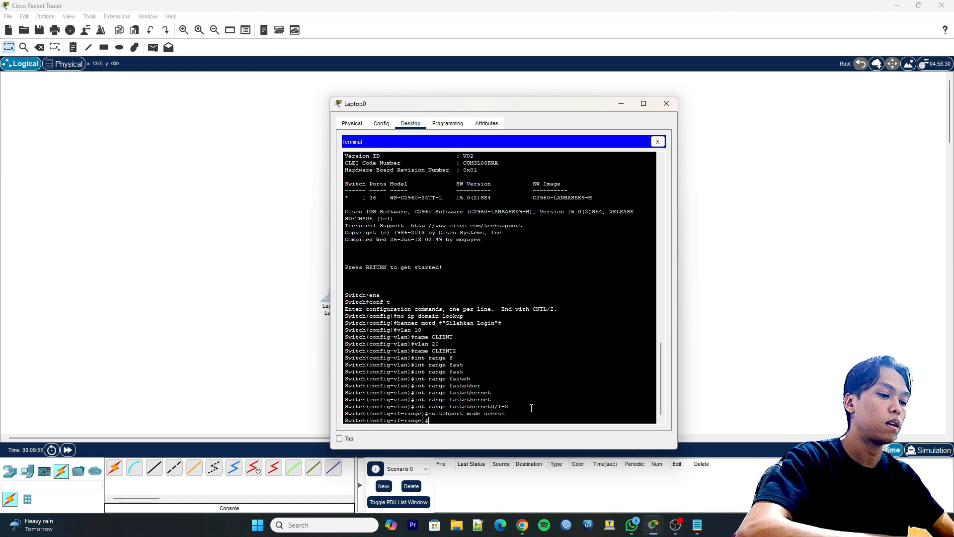
- Assign the ports fastethernet0/1-2 to VLAN 10 with switchport access vlan 10
type("switchport")
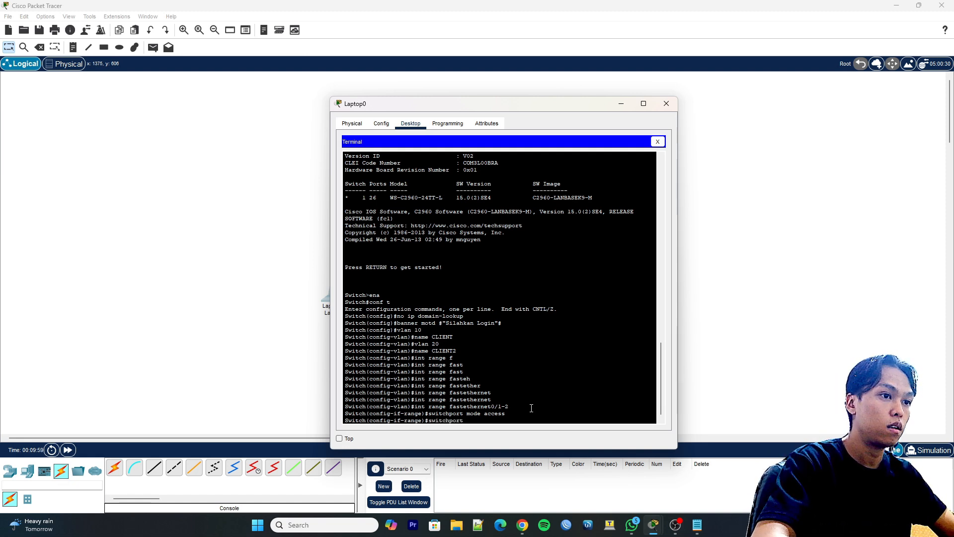
type(" acc")
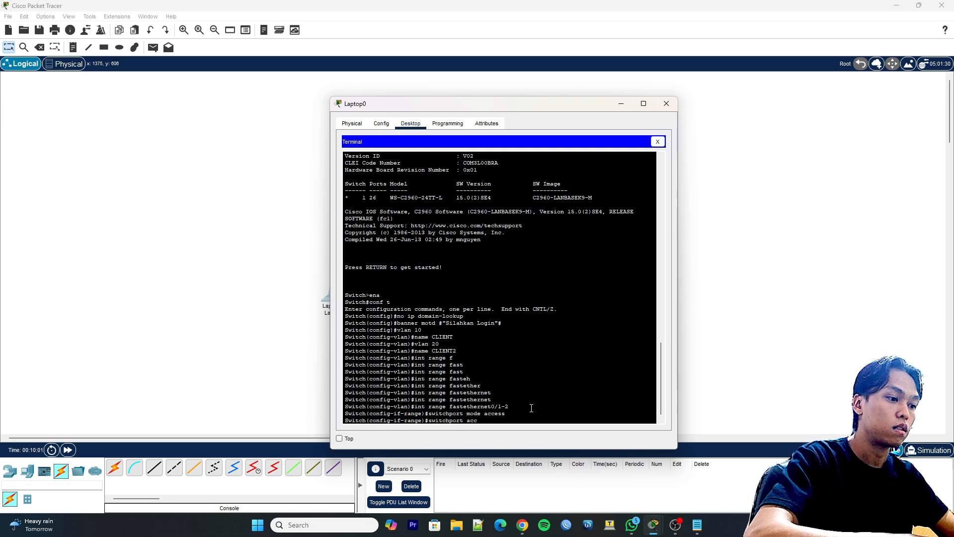
type("ess vlan1")
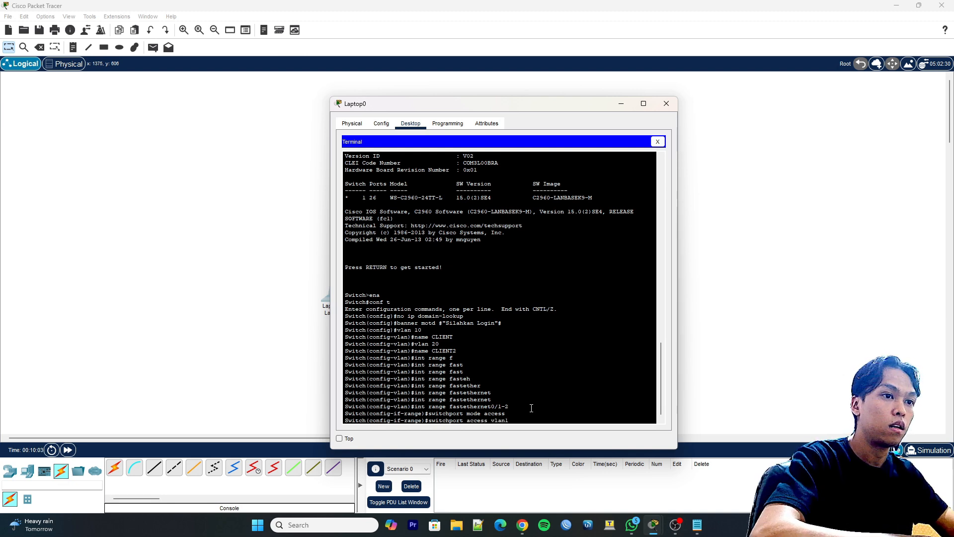
type("0")
key("Return")
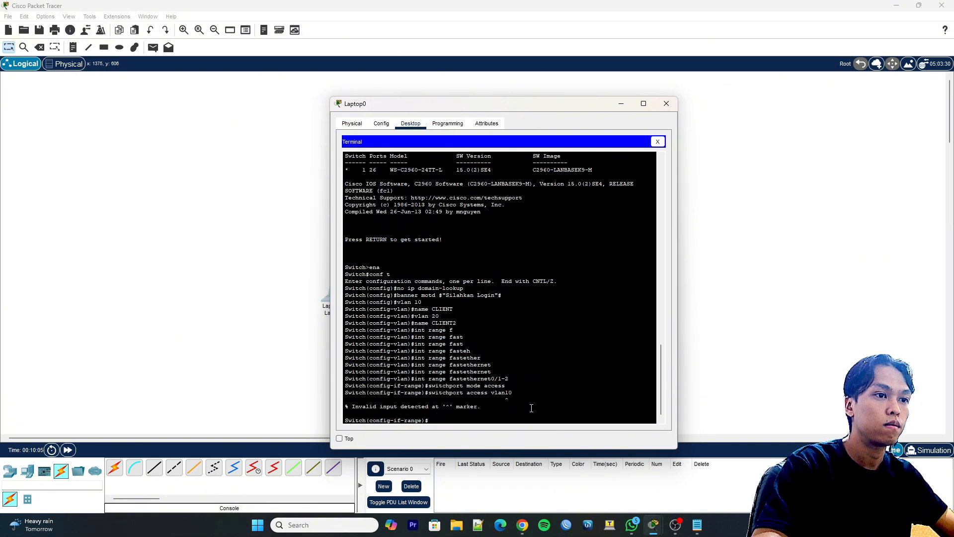
key("Up")
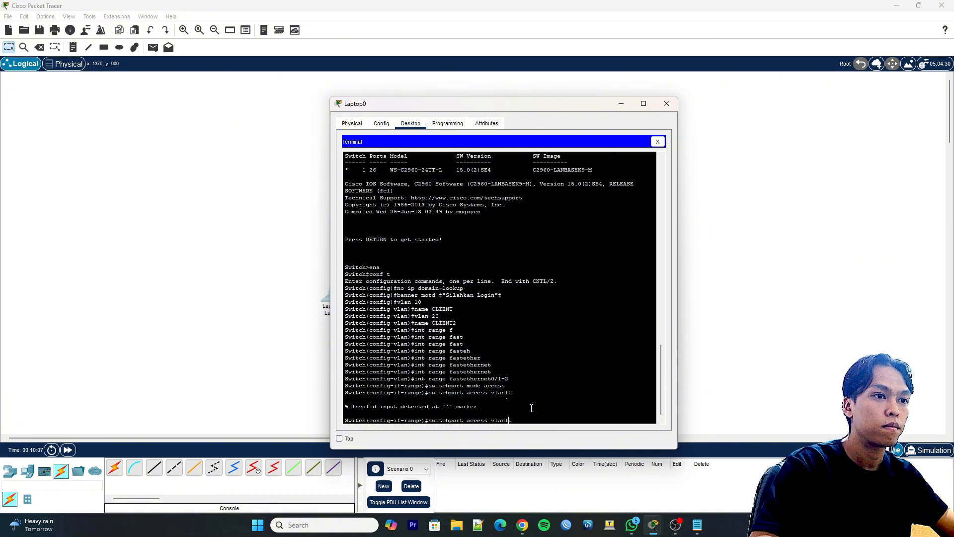
key("Left")
key("Return")
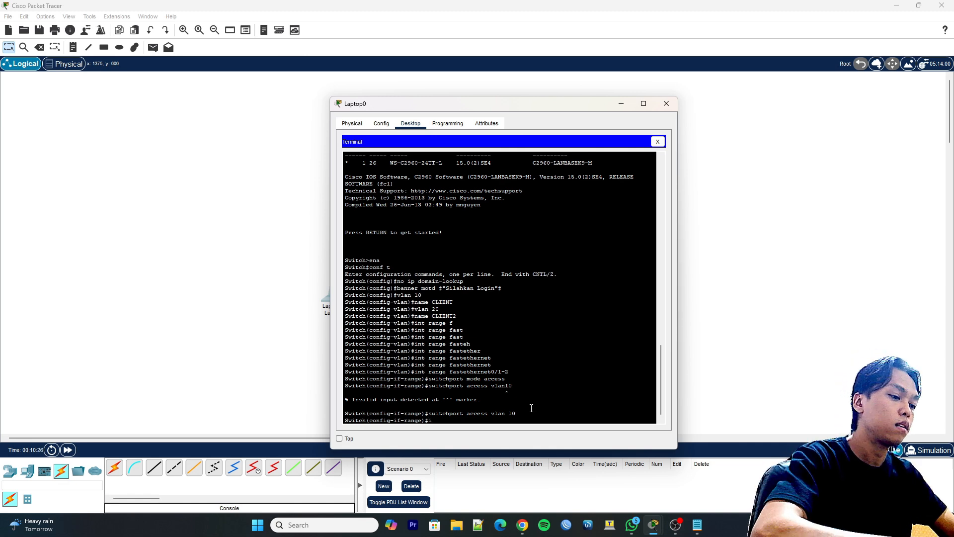
- Switch to interface range configuration for the ports fastethernet0/3-4 with the int range command
type("nt range")
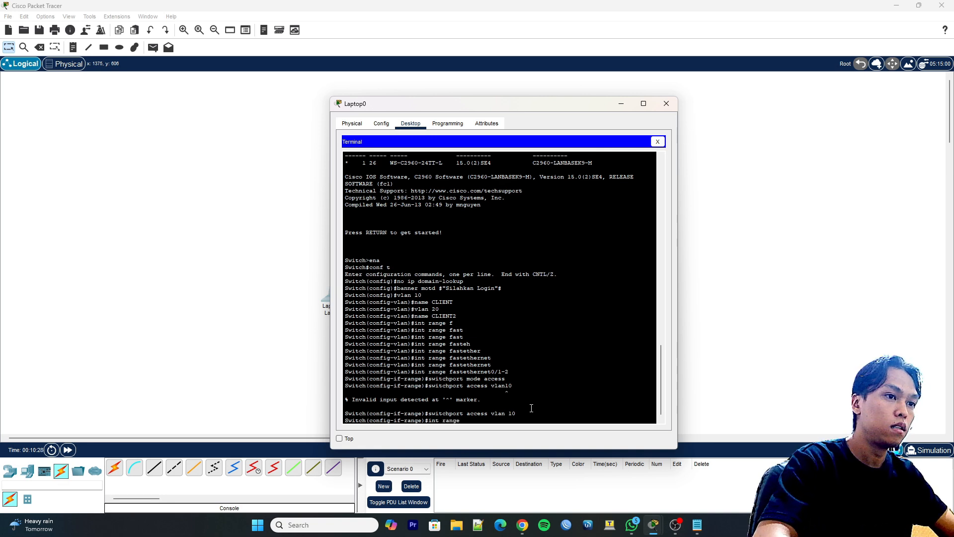
type(" vlan")
key("BackSpace")
key("BackSpace")
key("BackSpace")
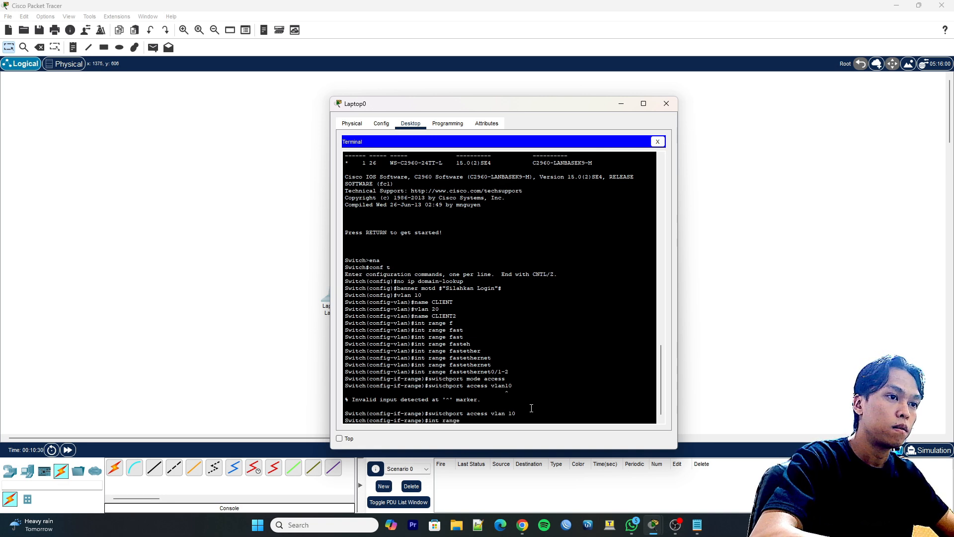
type("fast")
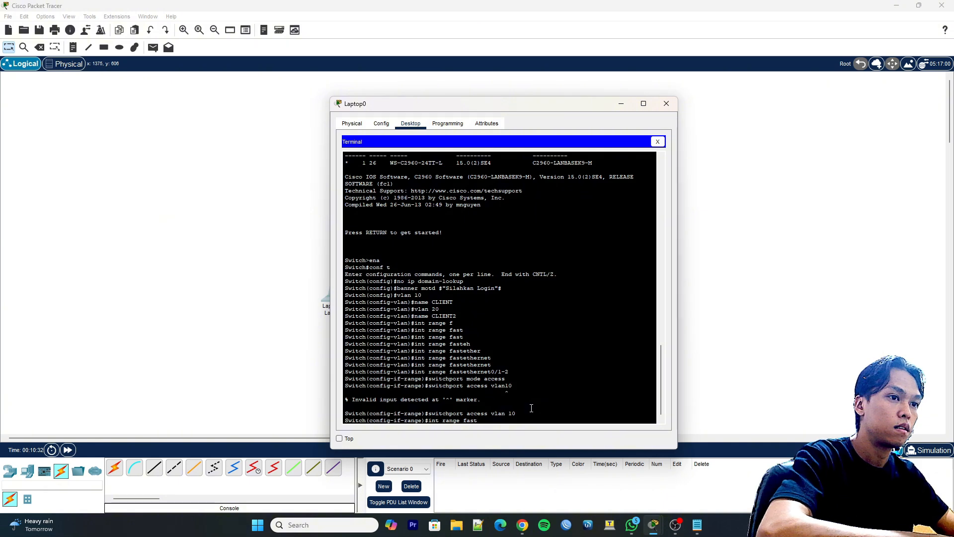
type("ethernet")
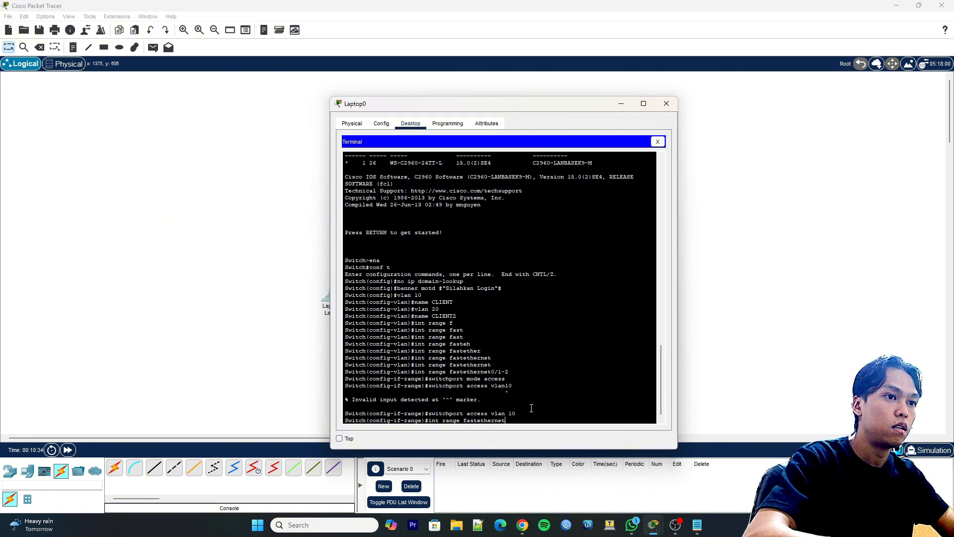
type("0/3")
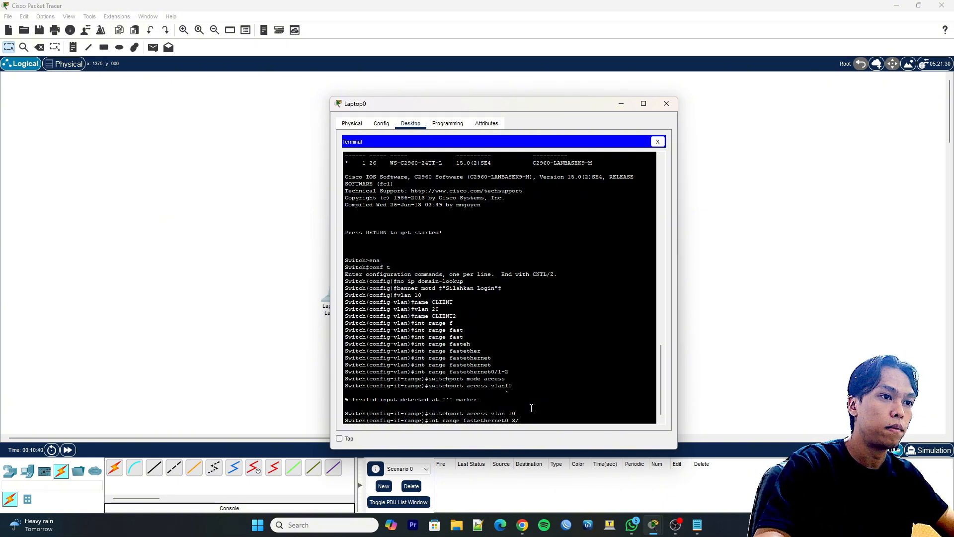
key("BackSpace")
key("BackSpace")
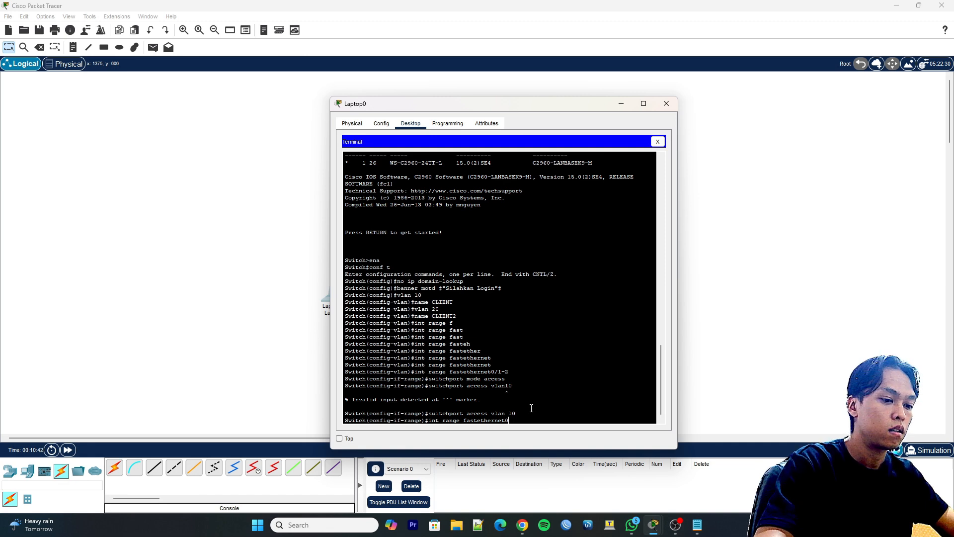
type("3/")
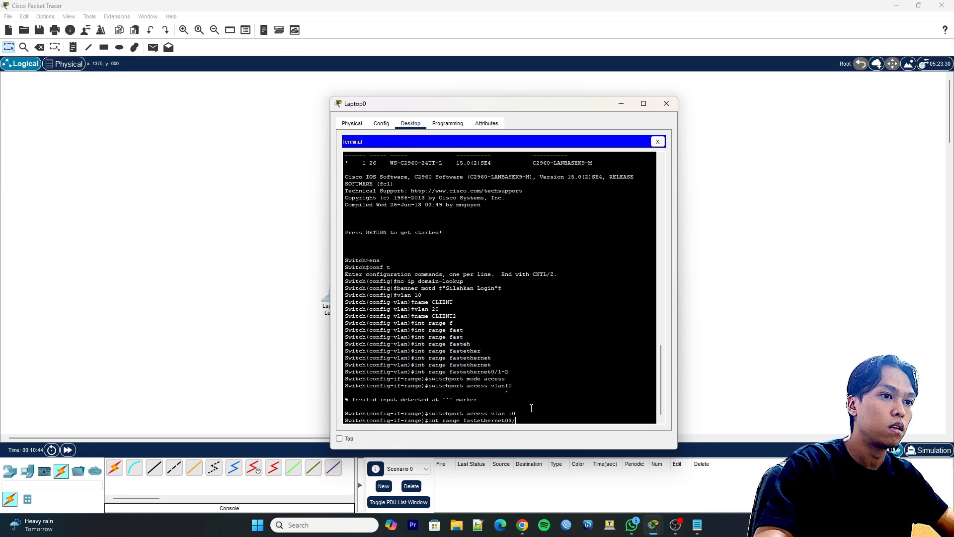
key("BackSpace")
key("BackSpace")
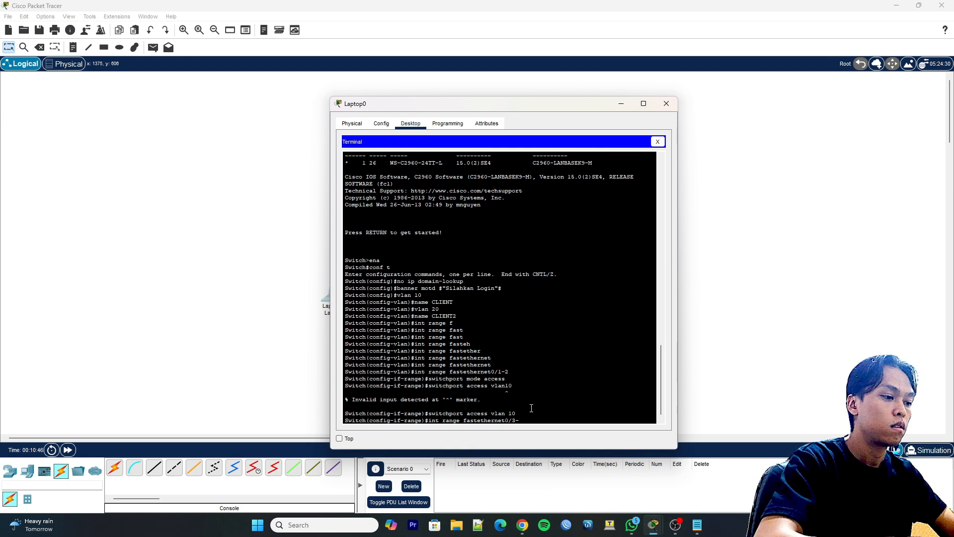
key("Return")
- Set the ports fastethernet0/3-4 to access mode with switchport mode access
type("switchport ac")
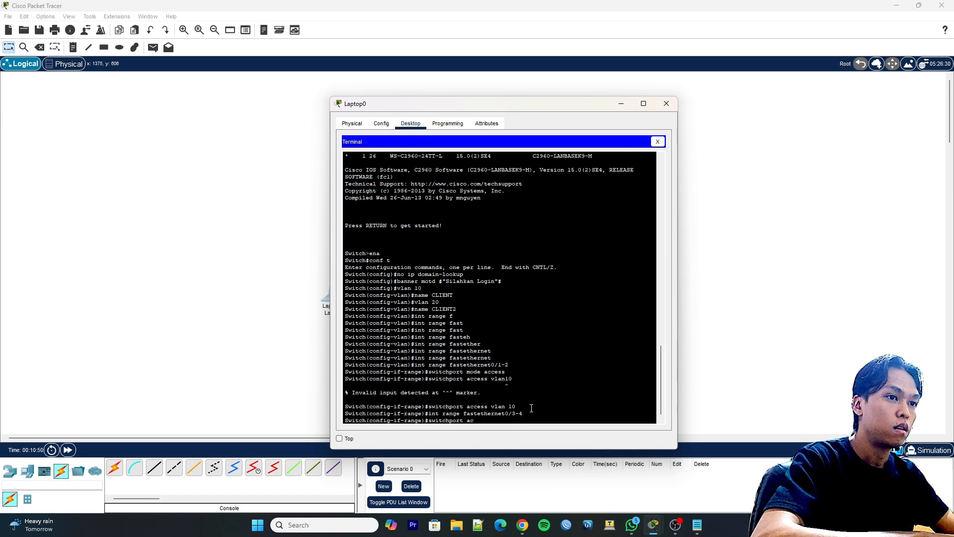
key("BackSpace")
key("BackSpace")
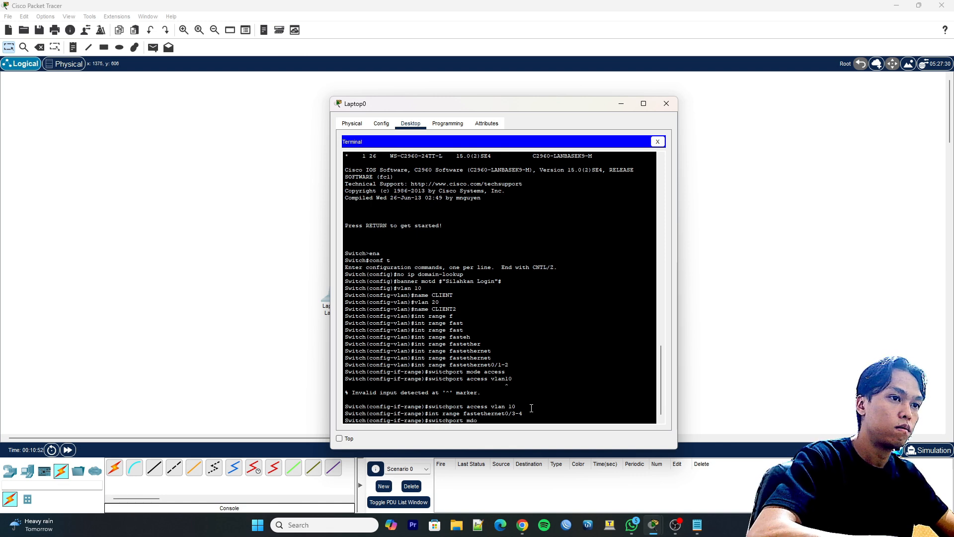
type("mode acc")
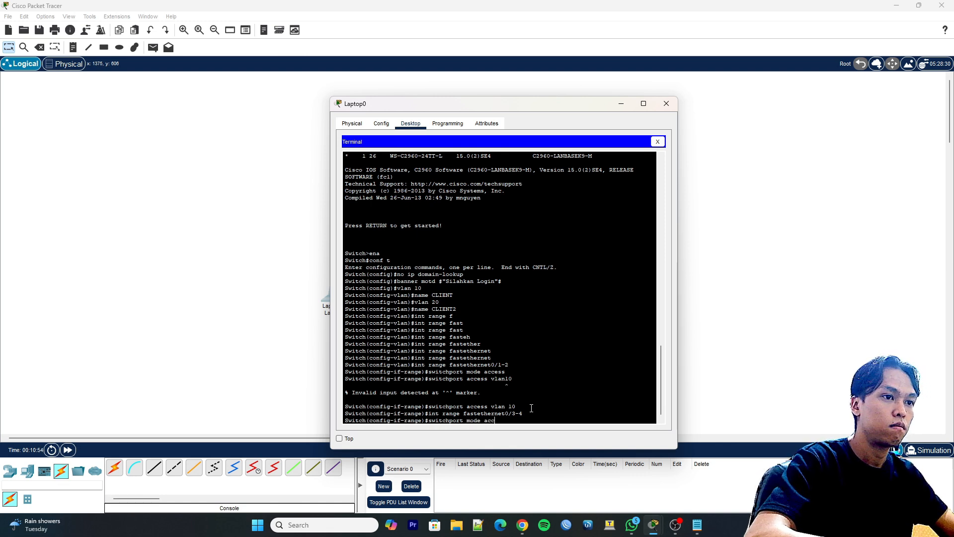
type("e")
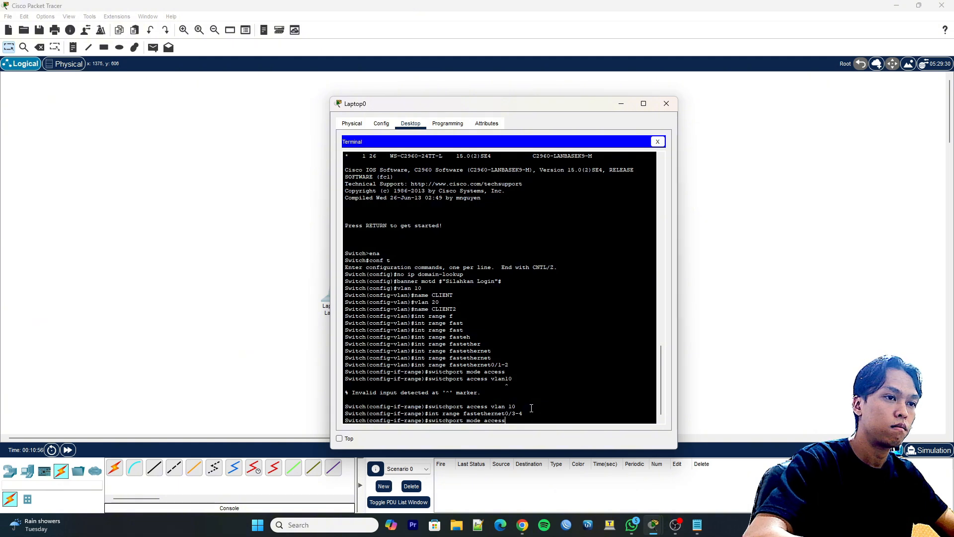
type("ss")
key("Return")
- Try to assign the ports fastethernet0/3-4 to VLAN 20 with the access VLAN command
type("swithc")
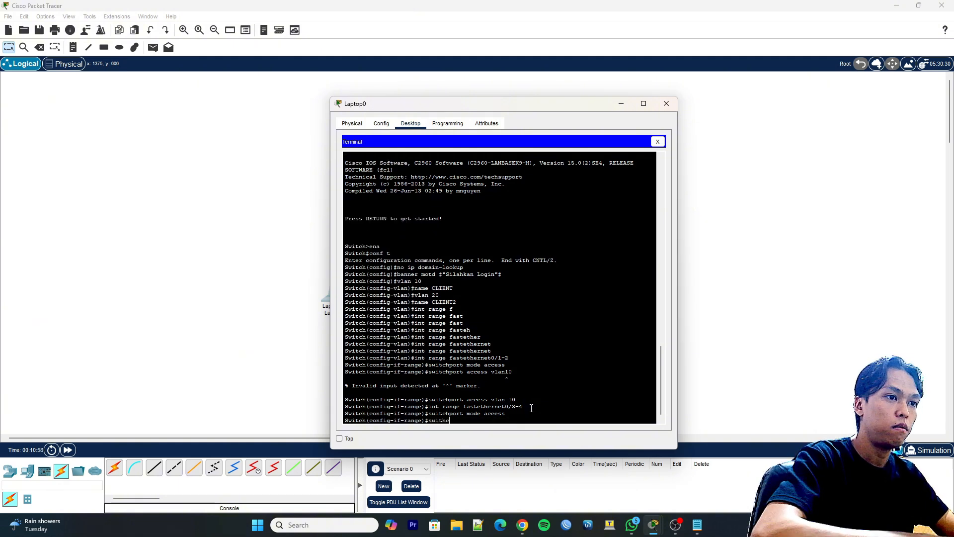
type("por")
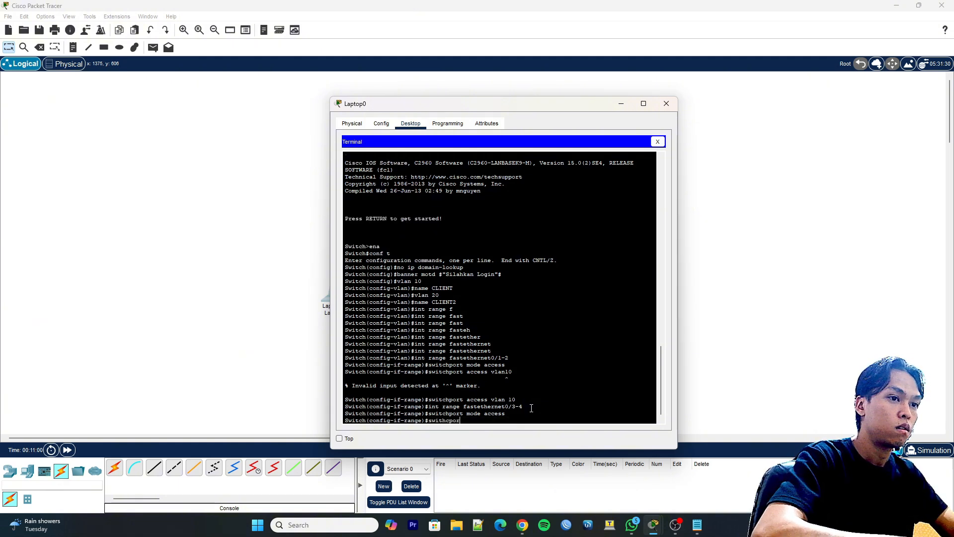
type("t acce")
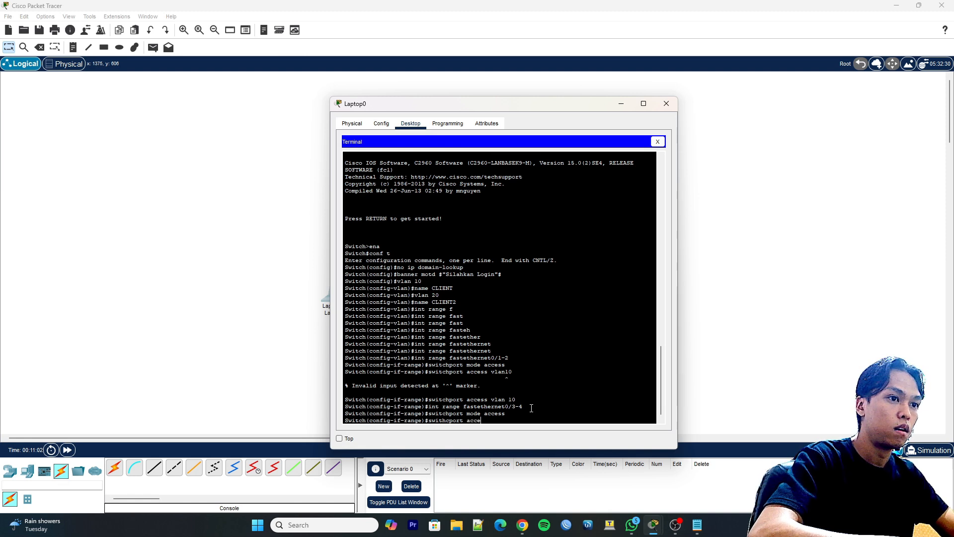
type("ss vlan")
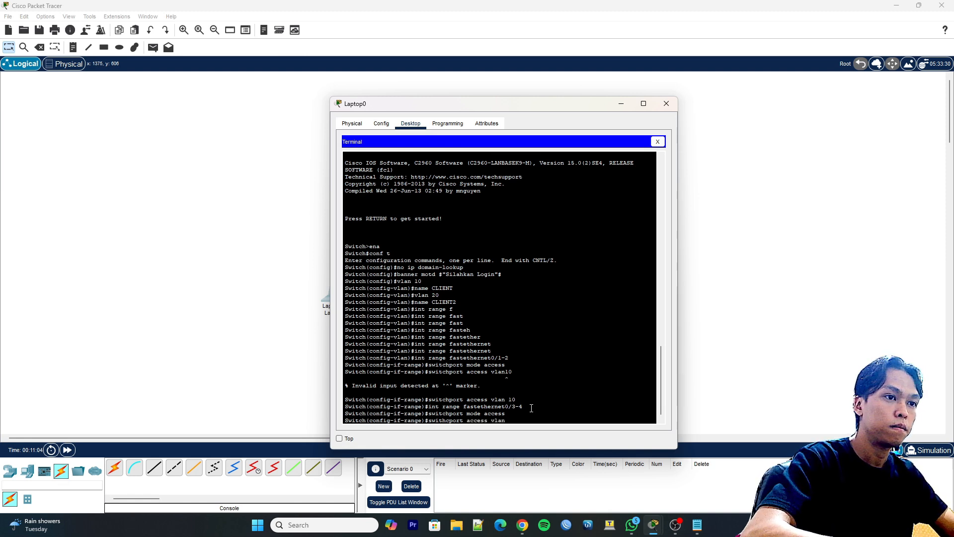
type(" 20")
key("Return")
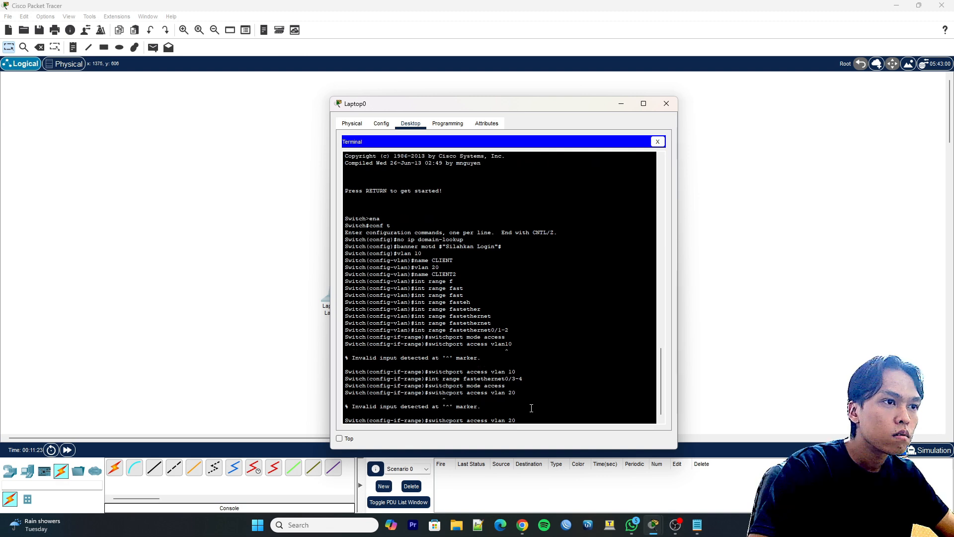
- Correct the misspelled keyword in the recalled command and assign the ports fastethernet0/3-4 to VLAN 20 with switchport access vlan 20
key("Left")
key("Left")
key("Left")
key("Left")
key("Left")
key("Left")
key("Left")
key("Left")
key("Left")
key("Left")
key("Left")
key("Left")
key("Left")
key("Left")
key("Left")
key("Left")
key("Left")
key("Left")
key("Left")
key("Left")
key("BackSpace")
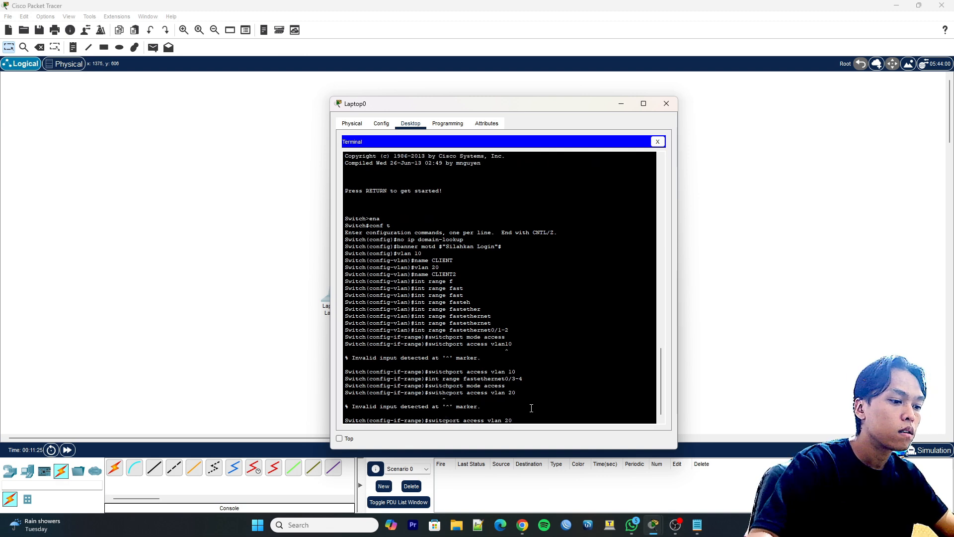
type("h")
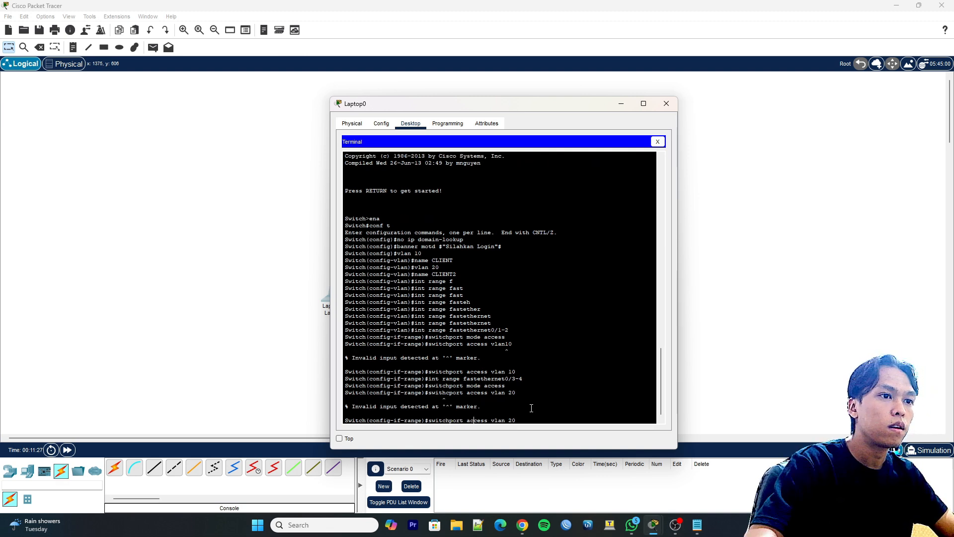
key("Return")
key("Return")
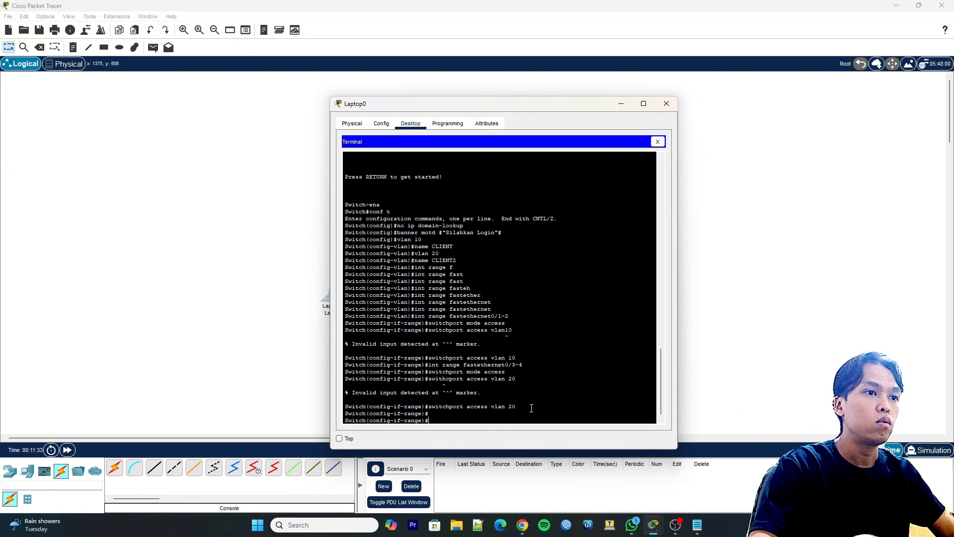
- Review the port range and access VLAN commands entered in the terminal for VLAN 10 and VLAN 20
left_click_drag(517, 358, 449, 357)
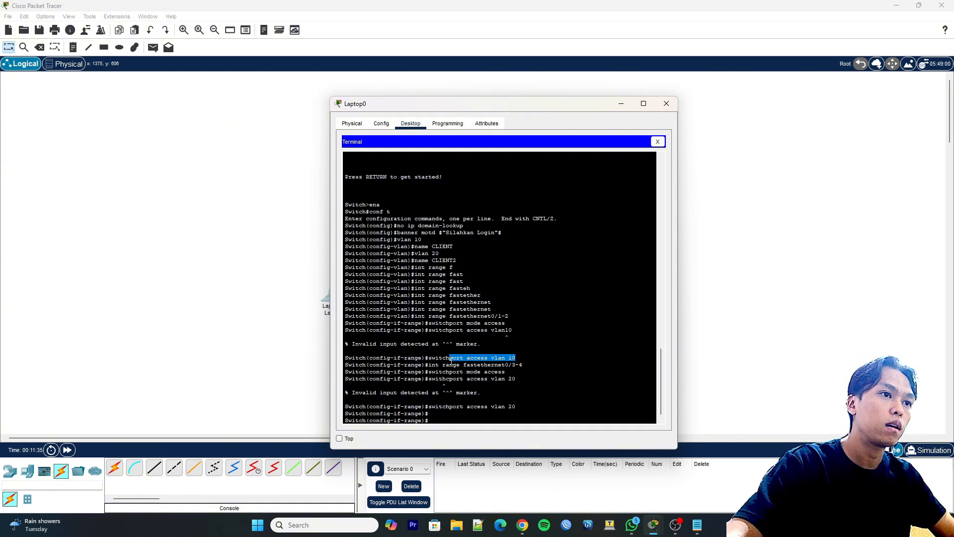
left_click_drag(512, 316, 478, 317)
left_click(492, 346)
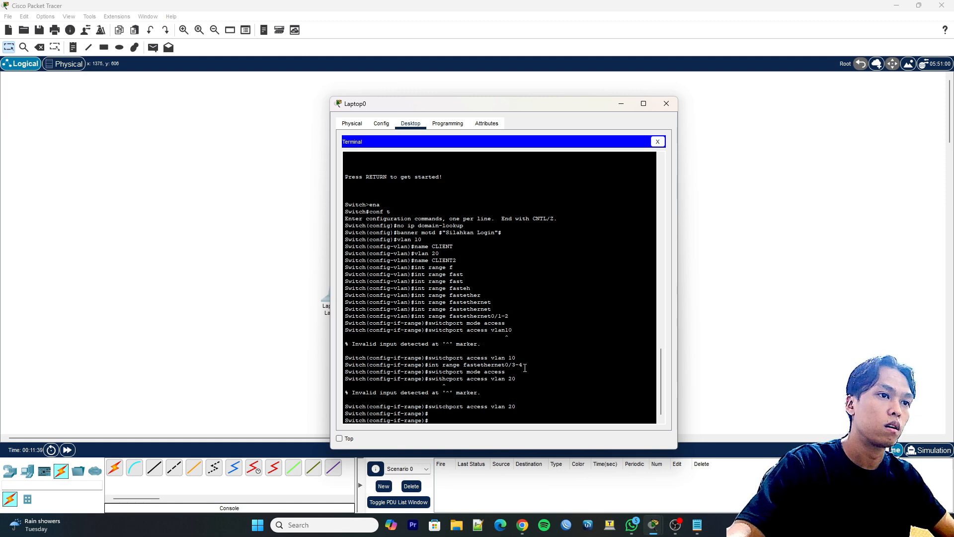
left_click_drag(520, 379, 499, 362)
left_click(478, 377)
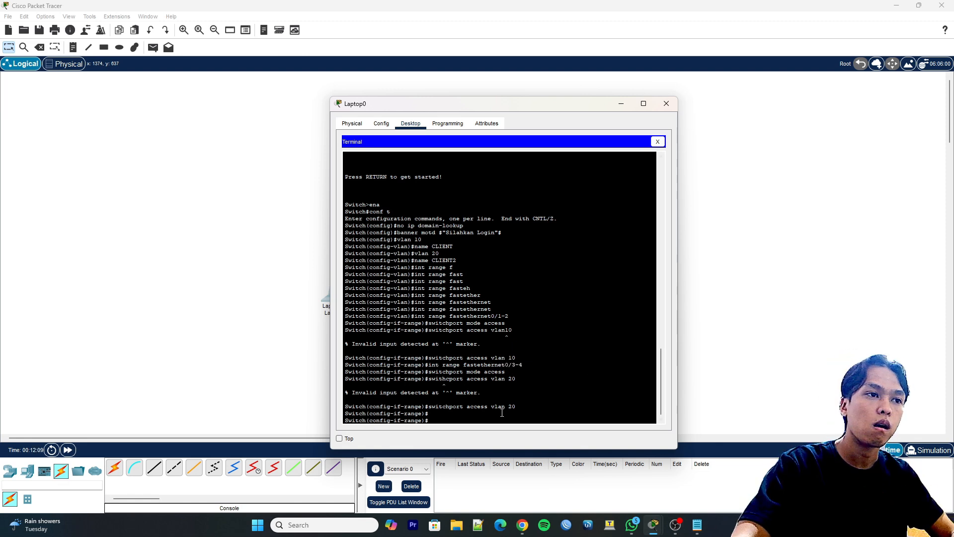
- Leave interface range configuration and return to privileged mode with the end command
left_click(479, 411)
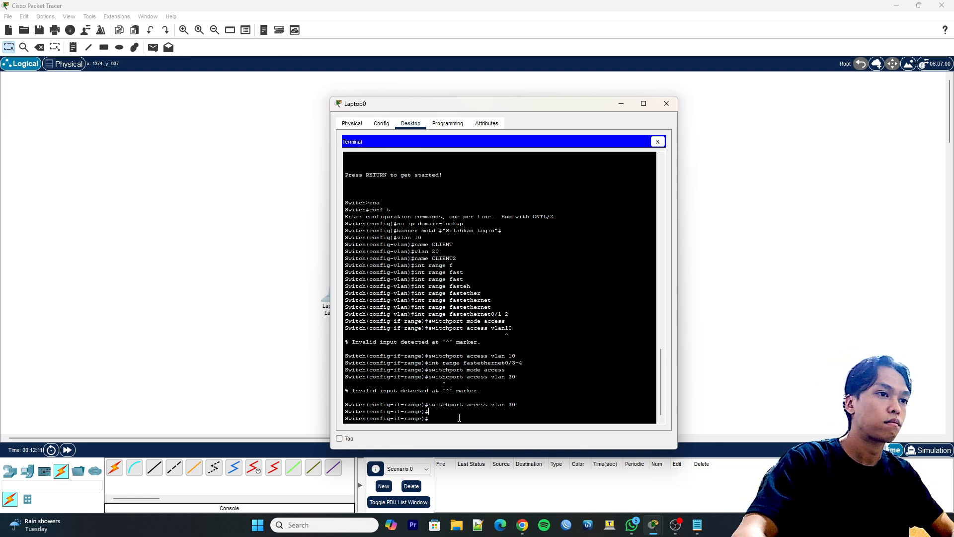
type("end")
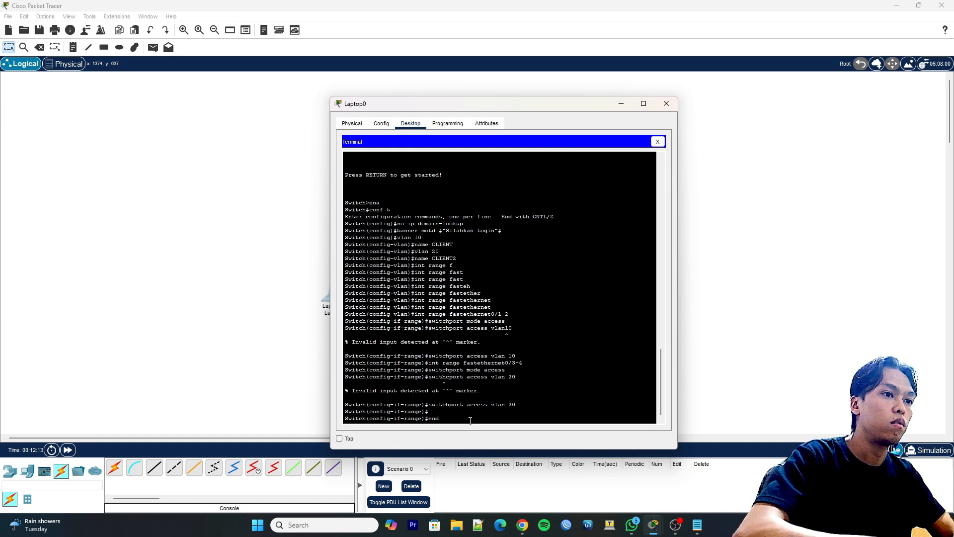
key("Return")
key("Return")
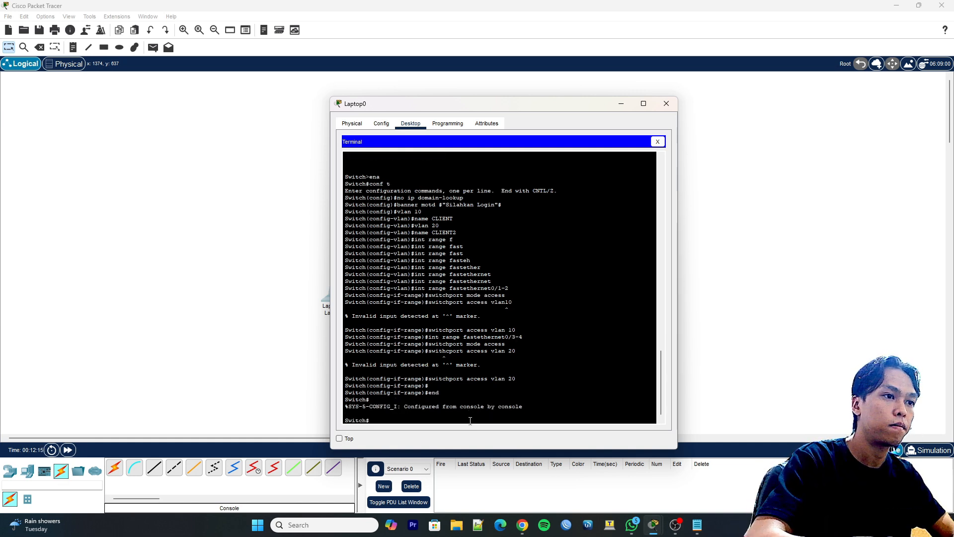
- Enter global configuration mode with conf t and open the gigabit interface with int g0/1
type("conf t")
key("Return")
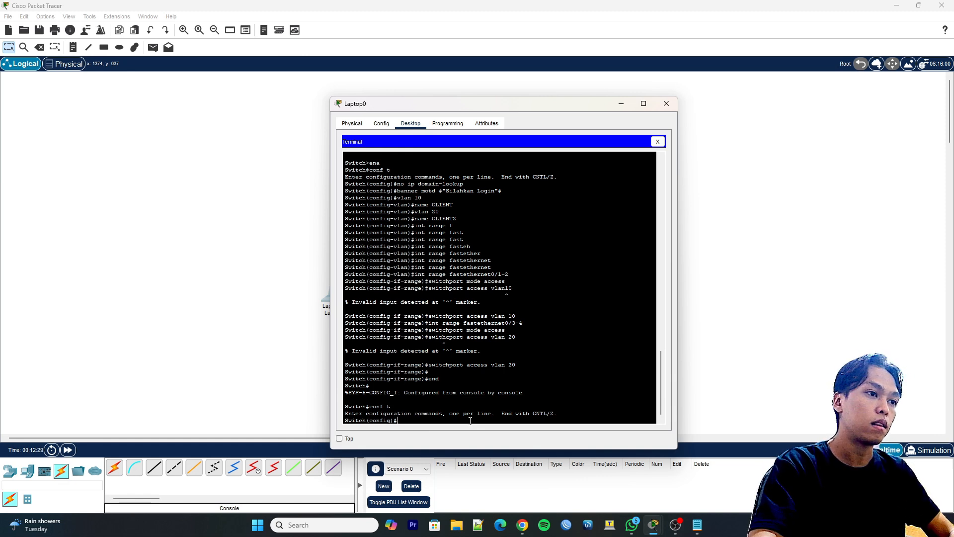
type("int ")
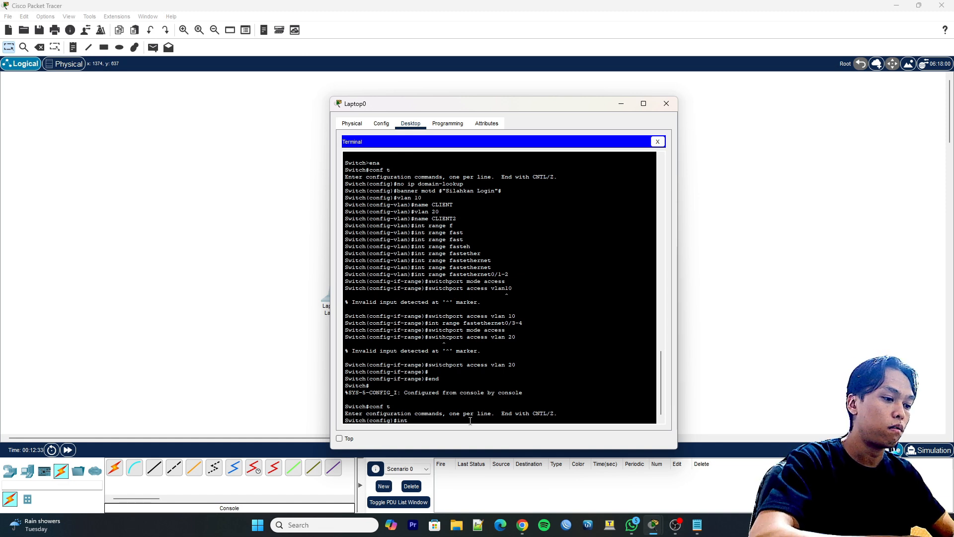
type("gigabit")
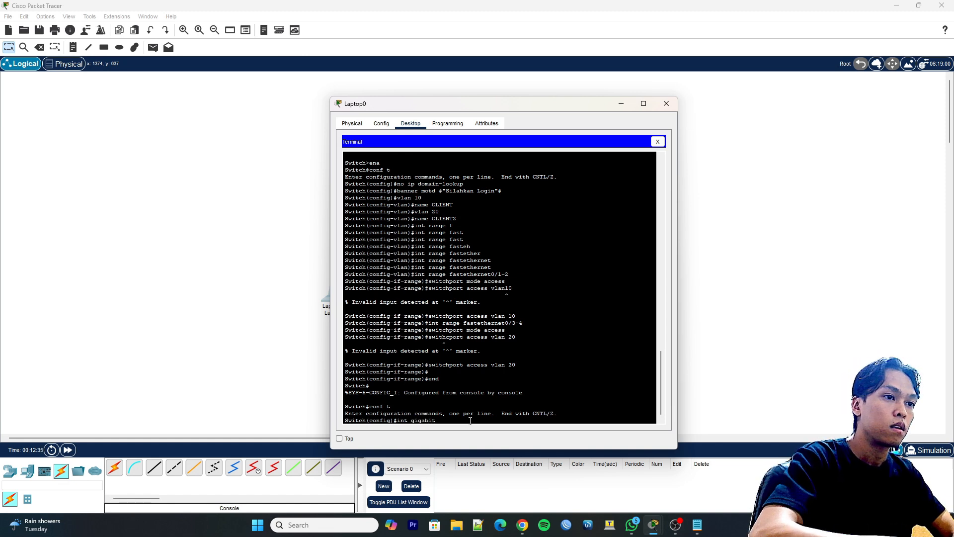
key("BackSpace")
key("BackSpace")
key("BackSpace")
key("BackSpace")
key("BackSpace")
type("0/1")
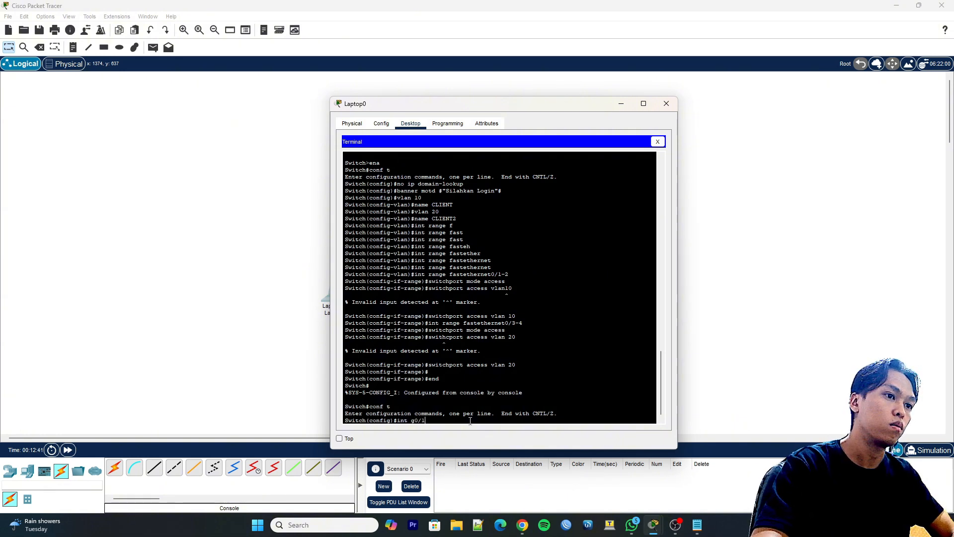
key("Return")
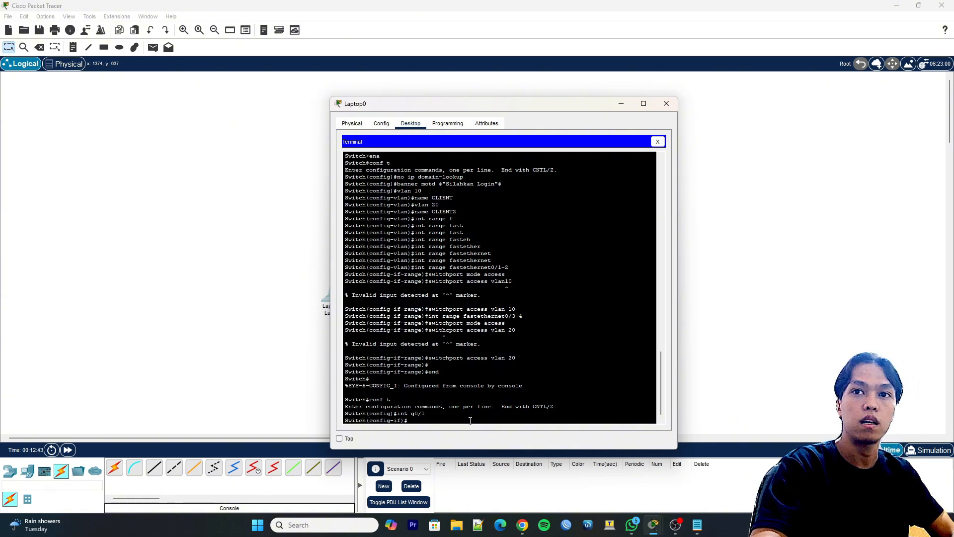
- Set interface g0/1 to trunk mode with switchport mode trunk, then return to privileged mode with end
type("swi")
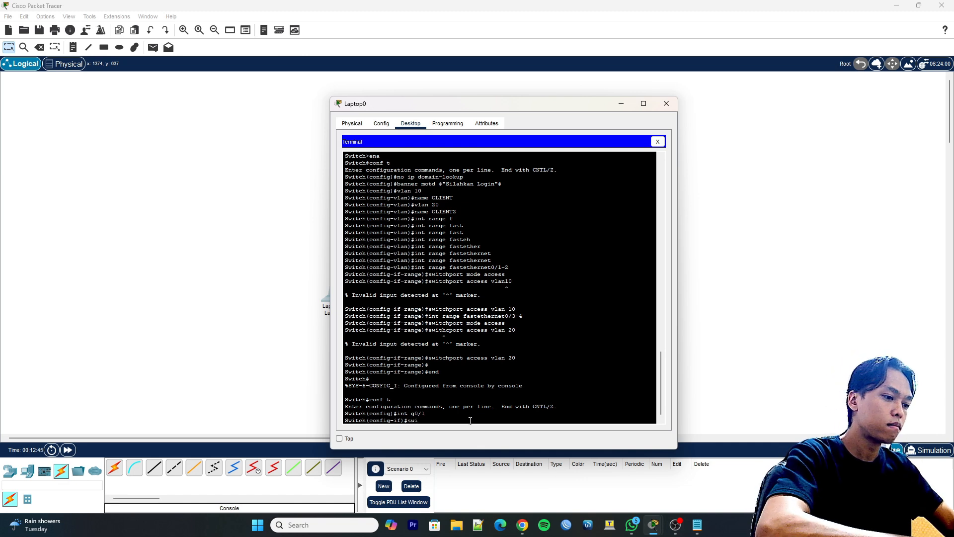
key("BackSpace")
key("BackSpace")
key("BackSpace")
type("switchport")
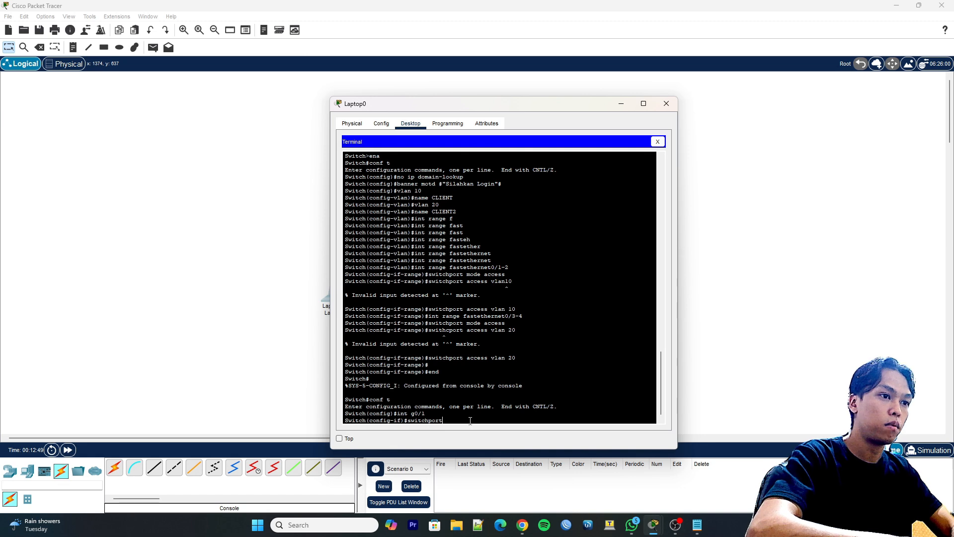
type(" mdo")
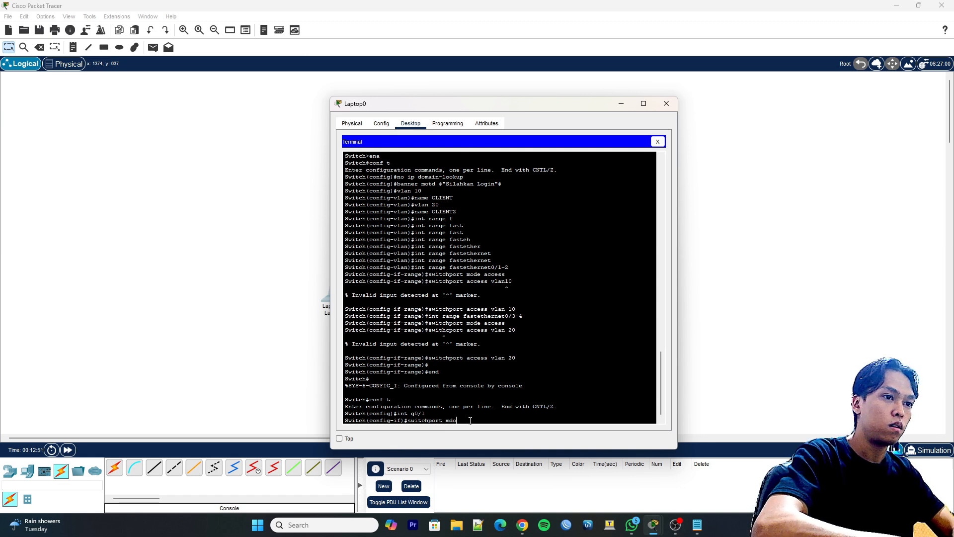
key("BackSpace")
key("BackSpace")
type("ode trun")
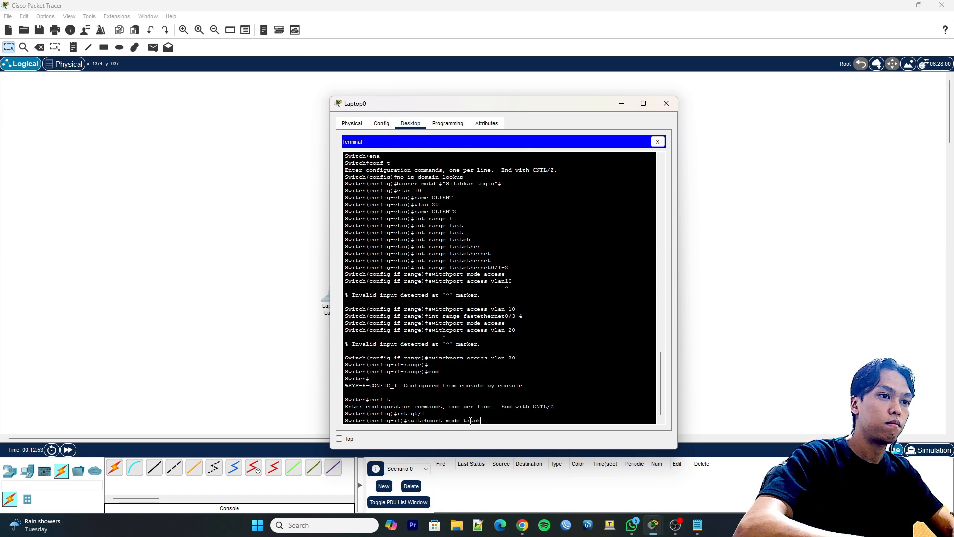
type("k")
key("Return")
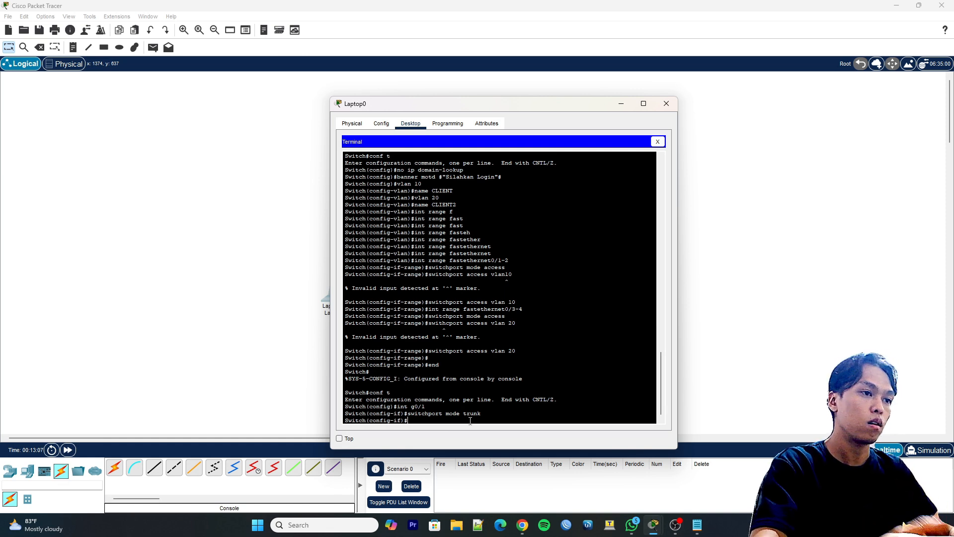
type("end")
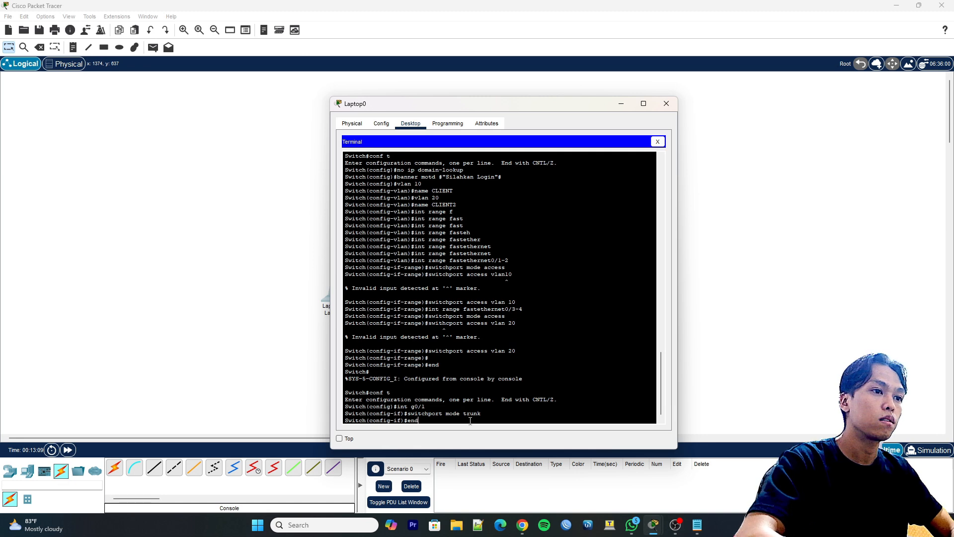
key("Return")
key("Return")
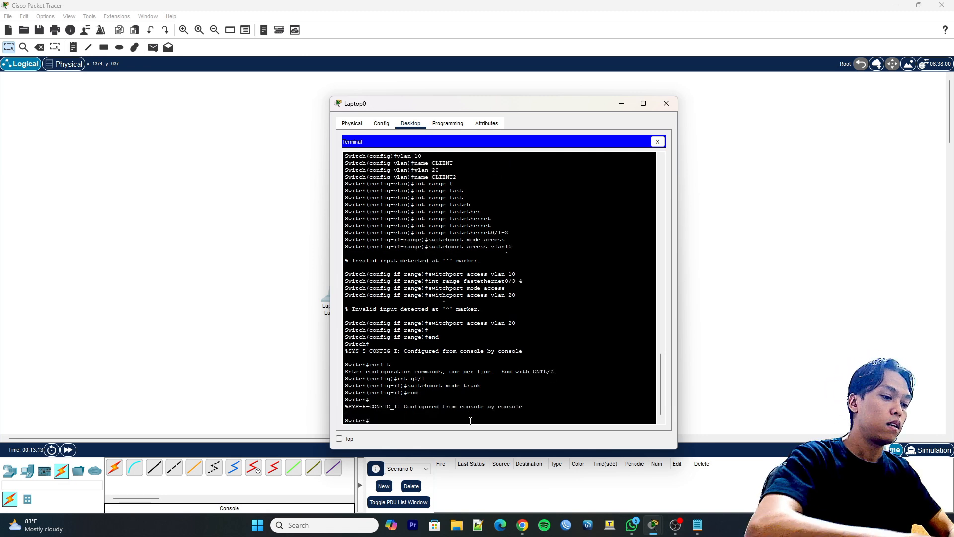
- Display the VLAN table with show vlan and examine the port assignments of VLANs 10 and 20
type("show vlan")
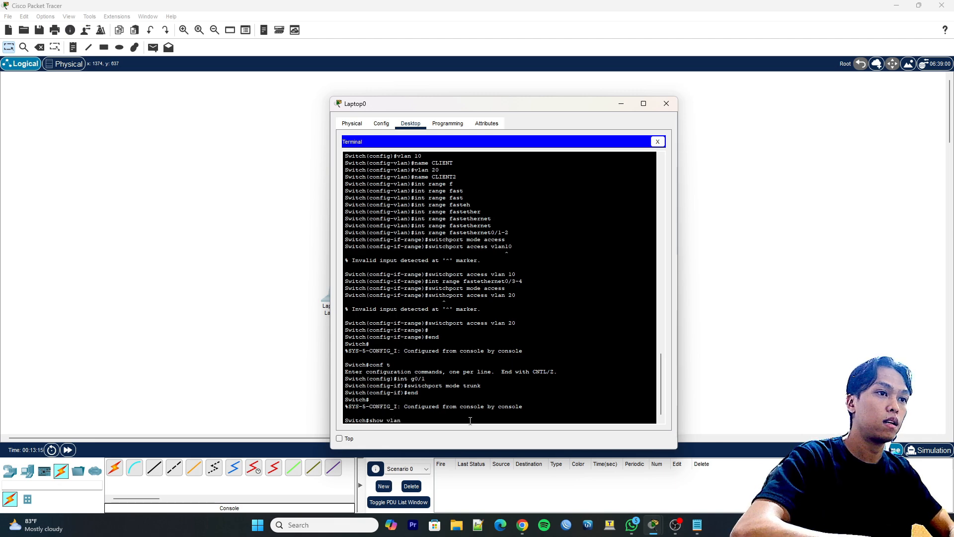
key("Return")
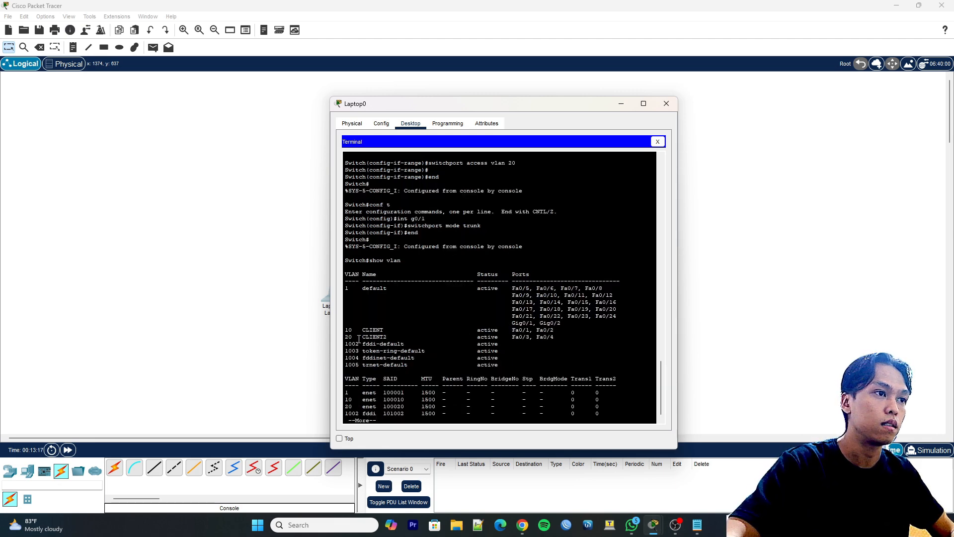
left_click_drag(345, 330, 503, 332)
left_click(556, 331)
left_click(527, 333)
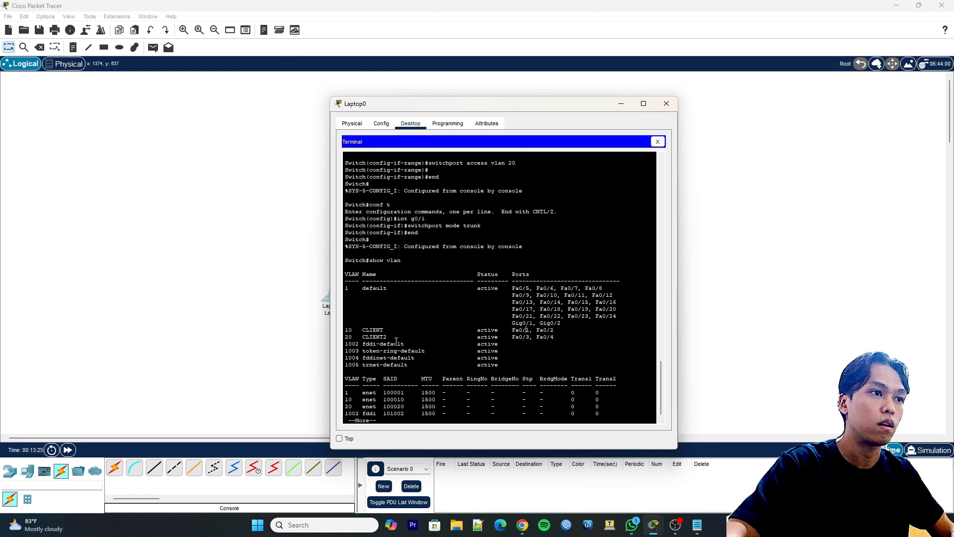
left_click_drag(351, 340, 555, 339)
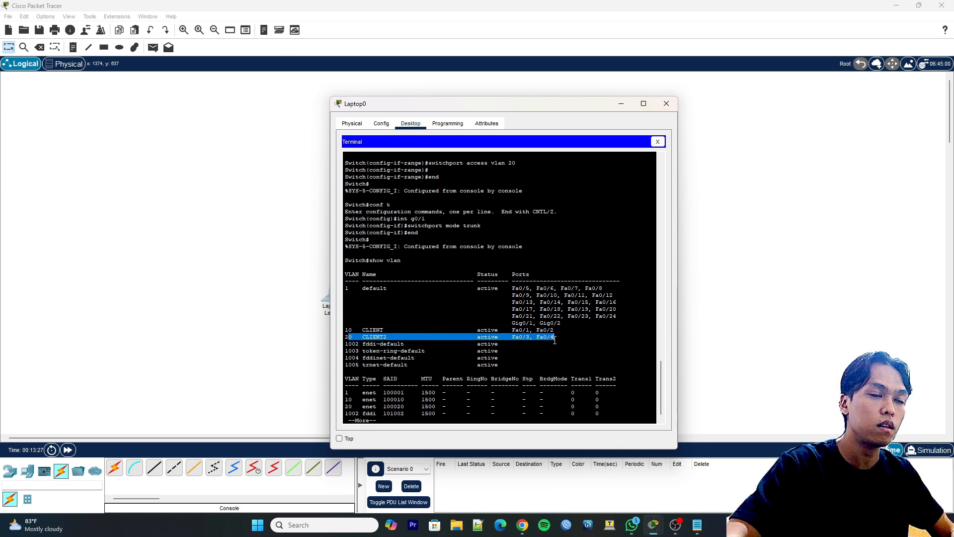
left_click(555, 339)
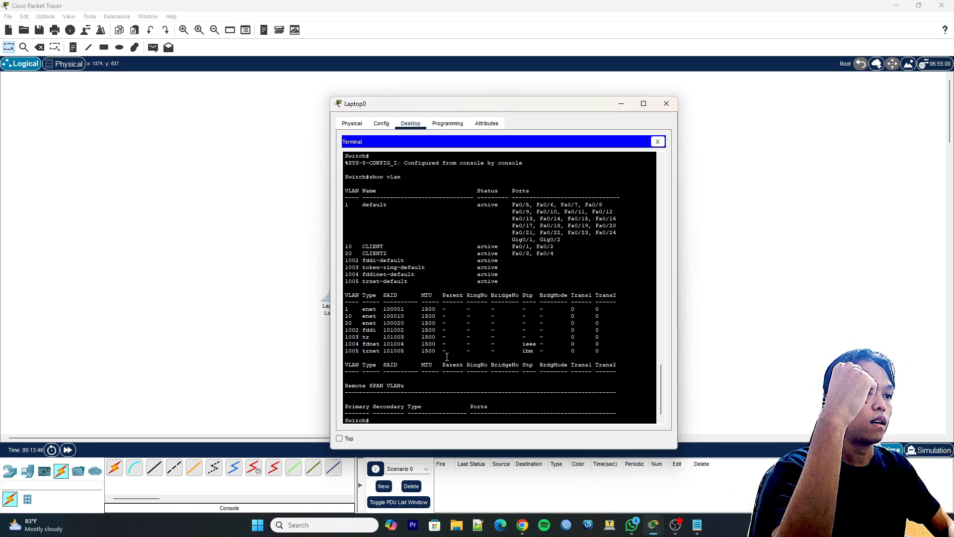
- Enter global configuration mode with conf t and open the VLAN 10 interface with int vlan10
type("conf t")
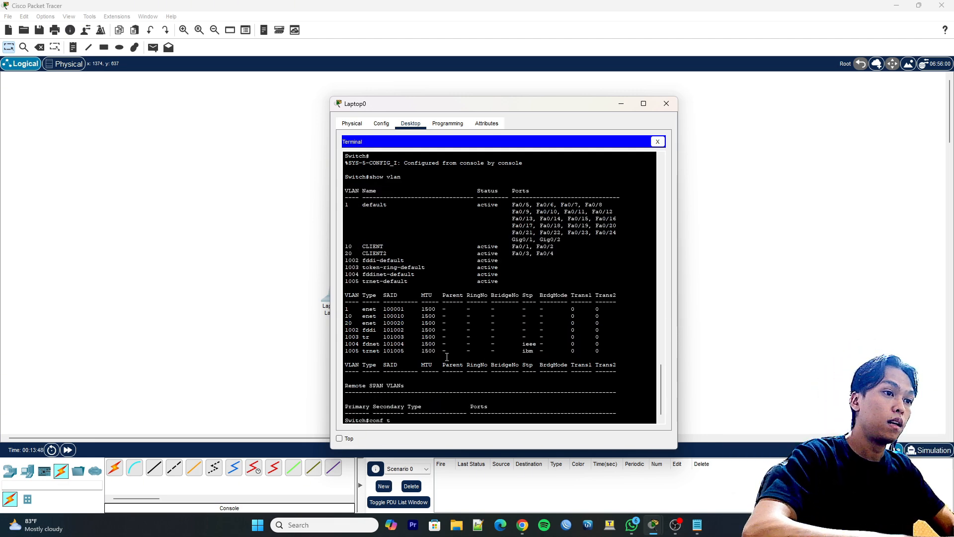
key("Return")
type("sho")
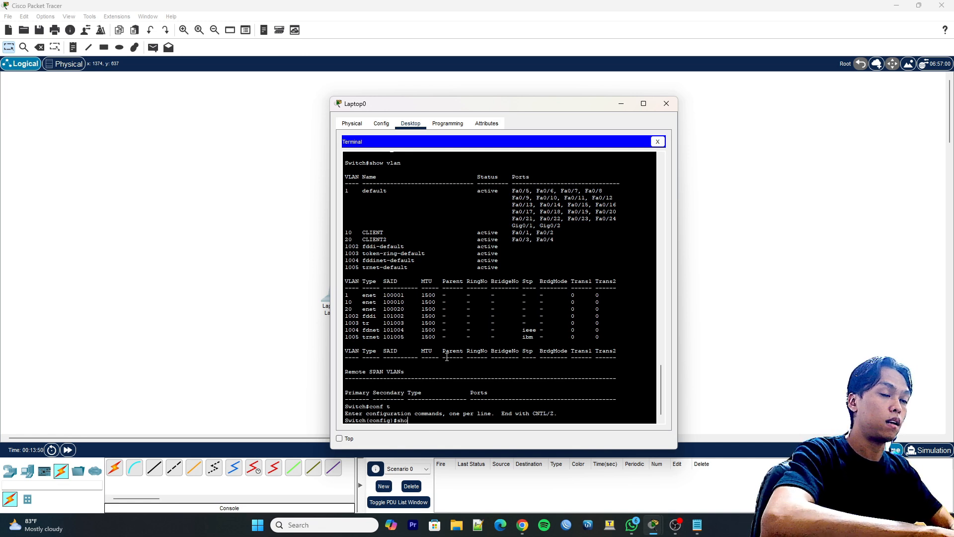
key("BackSpace")
key("BackSpace")
key("BackSpace")
type("int vl")
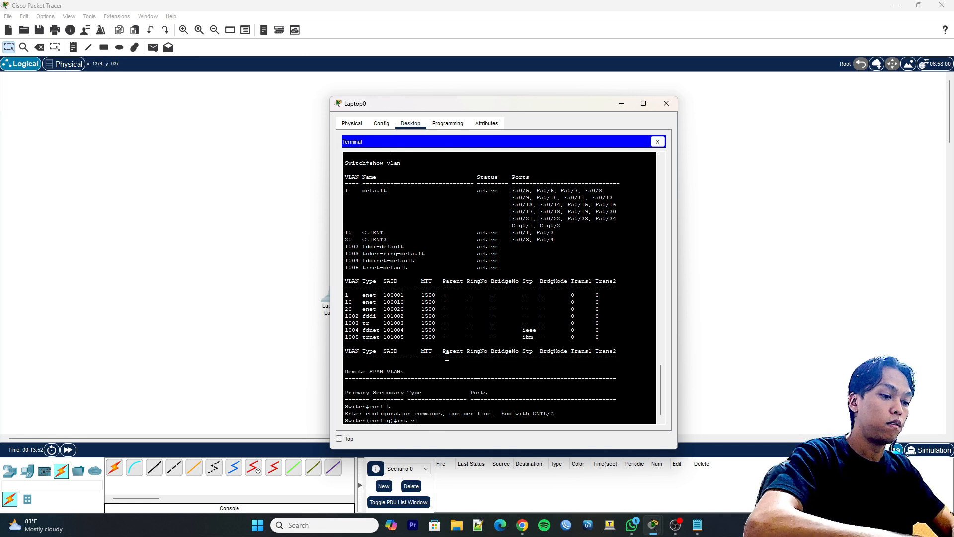
type("an10")
key("Return")
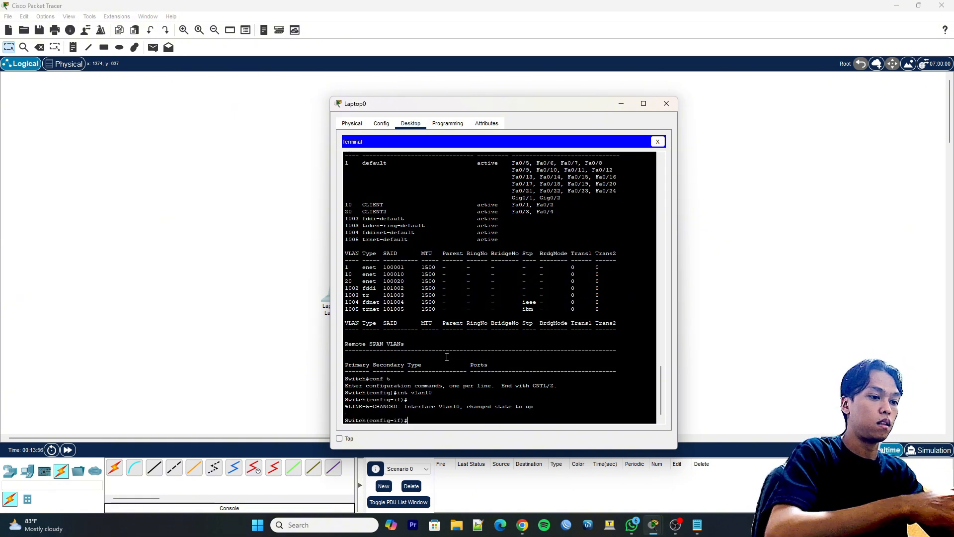
- Assign the IP address 172.16.10.1 with mask 255.255.255.0 to the VLAN 10 interface using ip address
type("ip add")
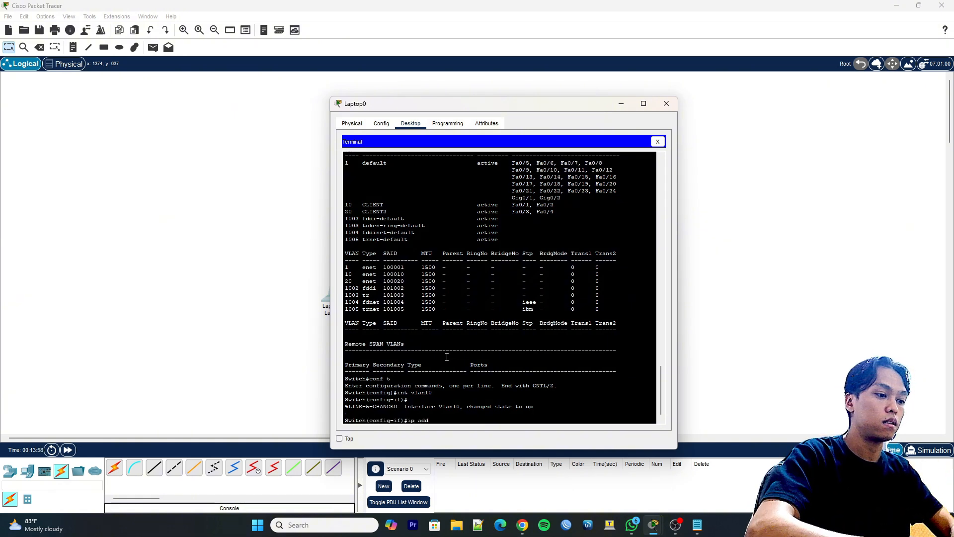
type("r")
key("Tab")
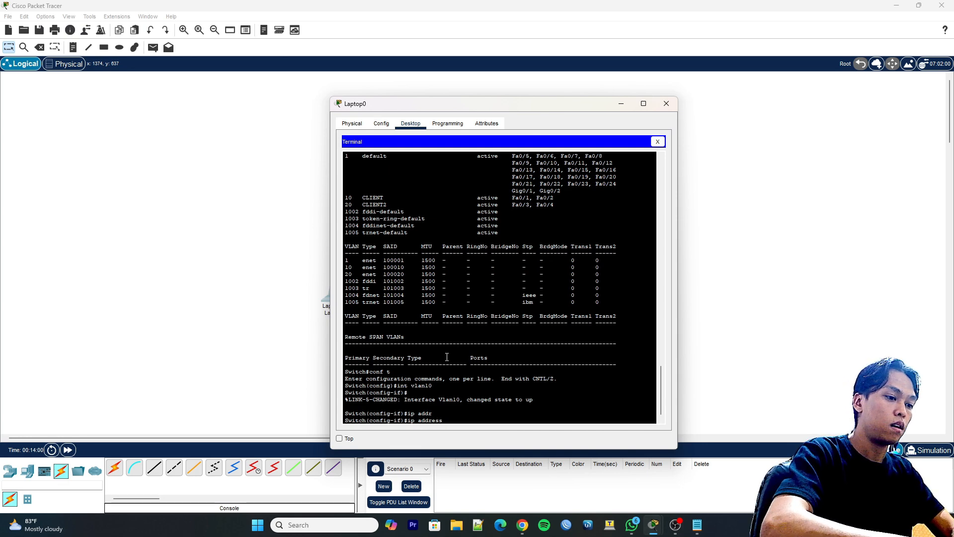
type("172.16.1")
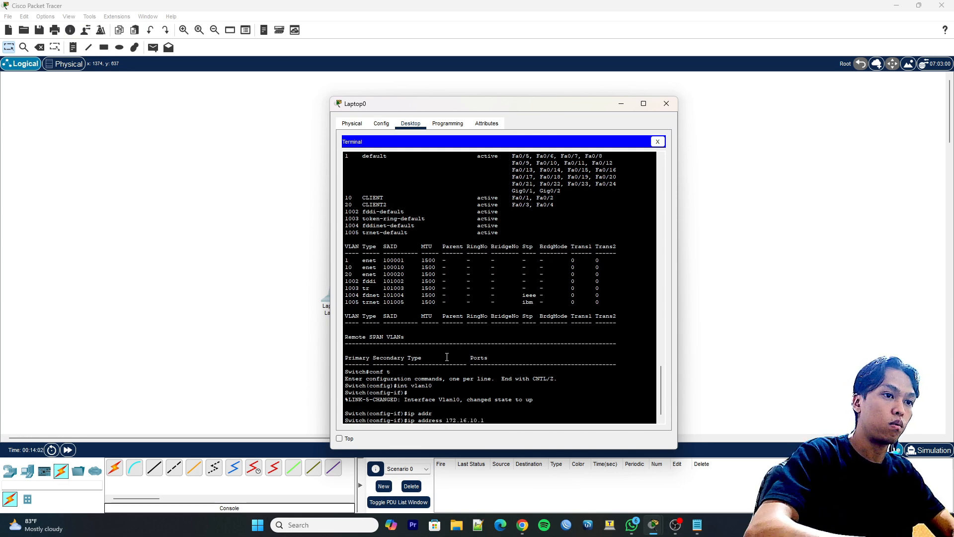
type("0.1 255")
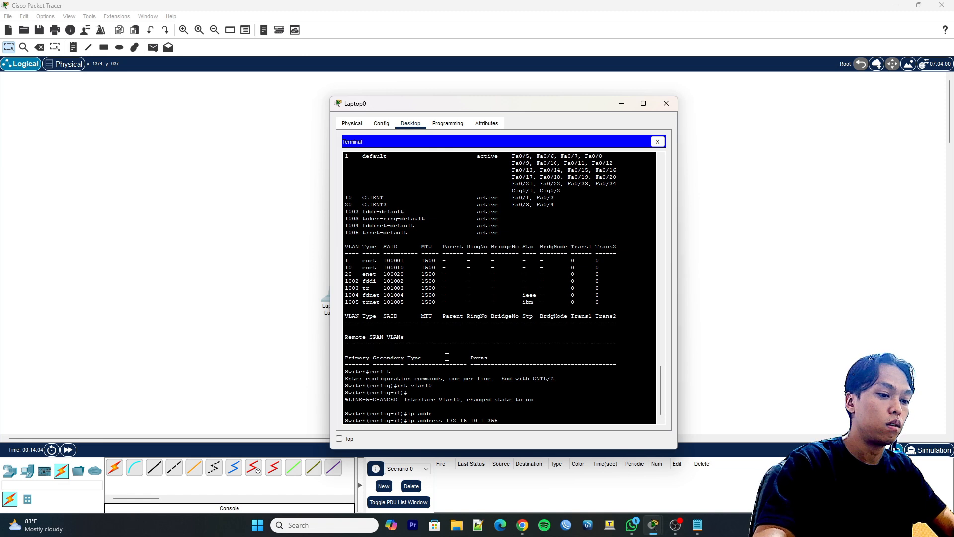
type("5.")
key("BackSpace")
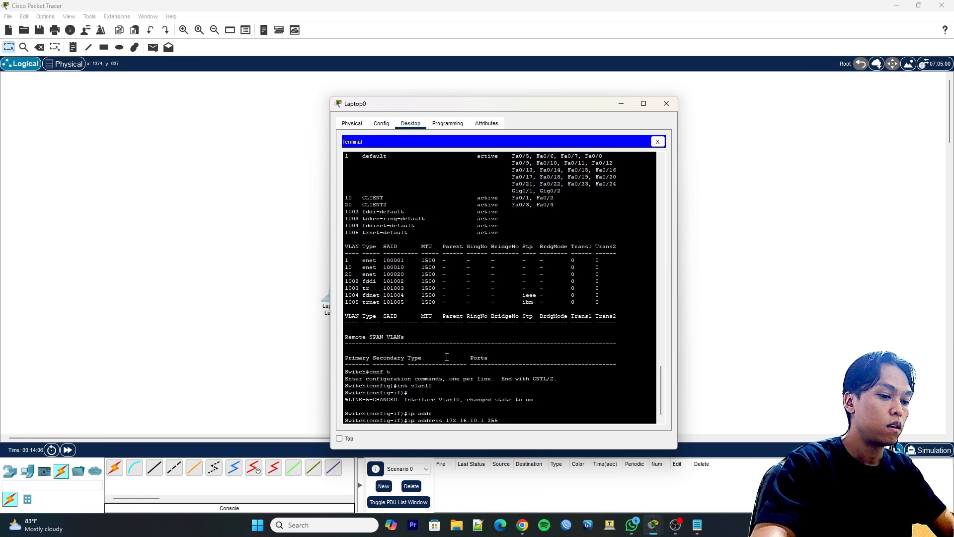
type("5.25")
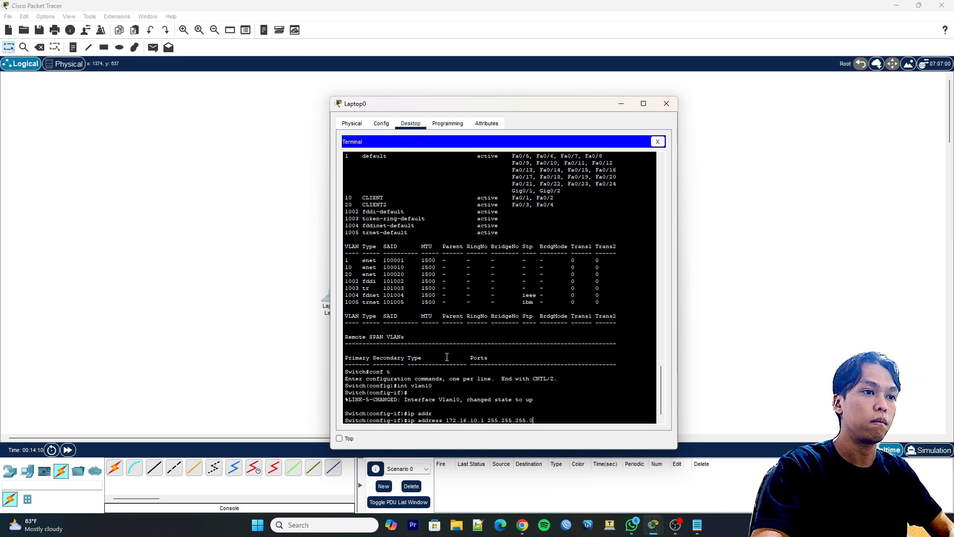
type("5.0")
key("Return")
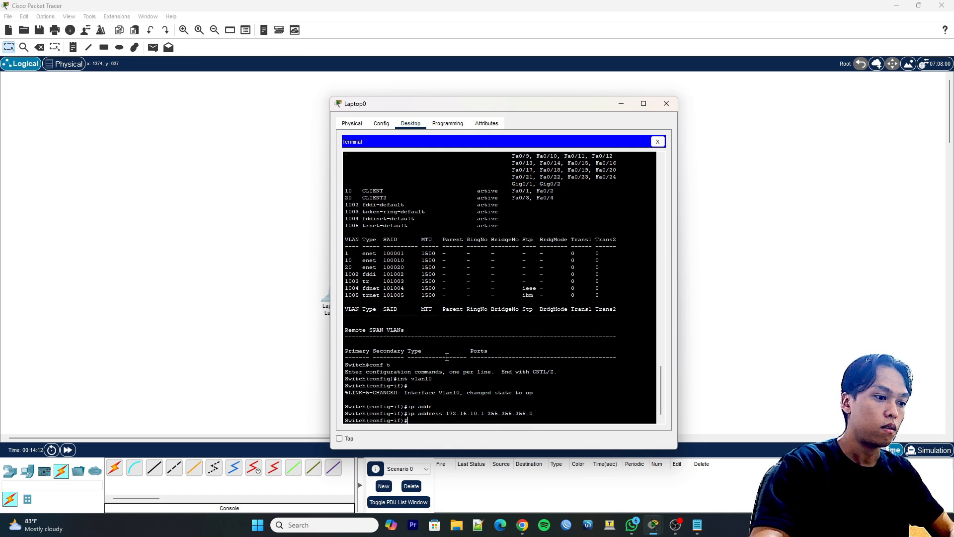
- Enable the VLAN 10 interface with no sh, then return to privileged mode with end
type("no sh")
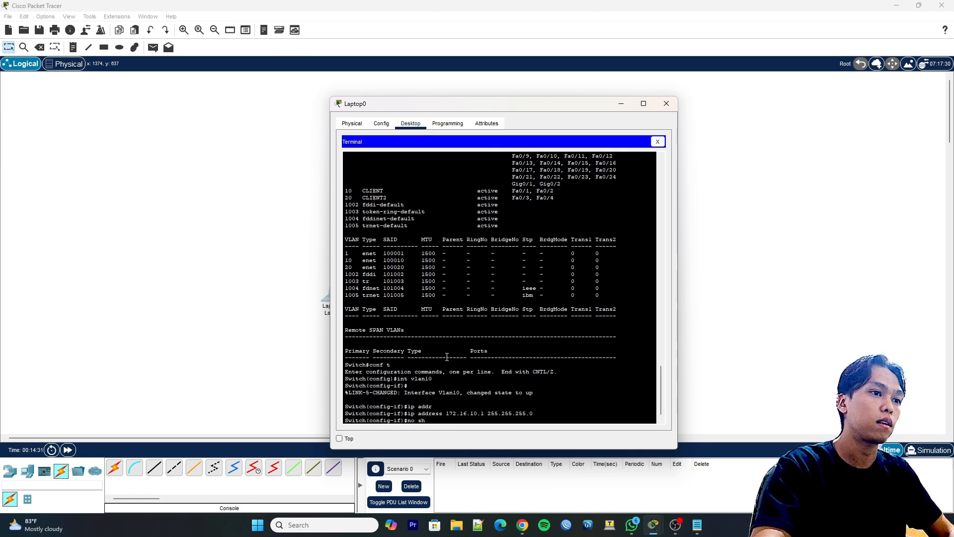
key("Return")
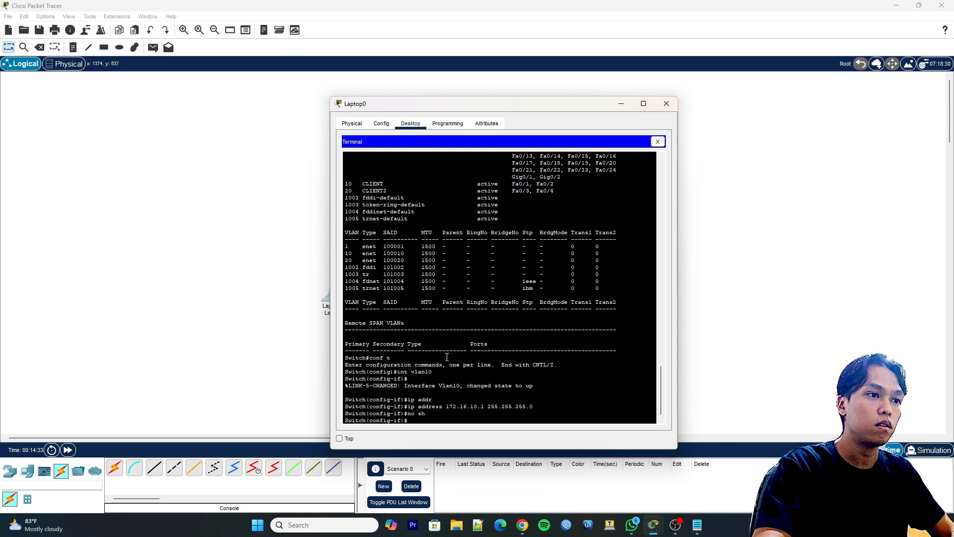
type("end")
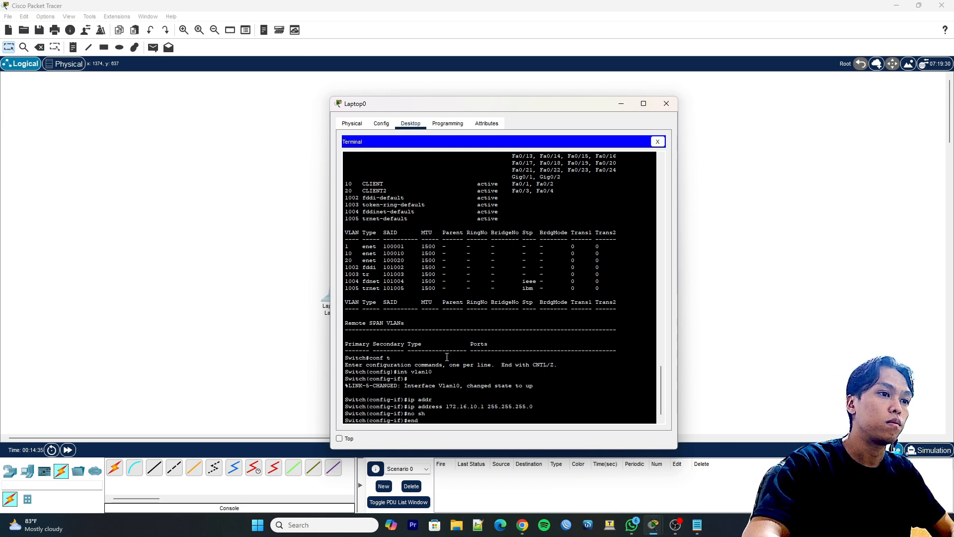
key("Return")
- Enter global configuration mode with conf t and open the VLAN 20 interface with int vlan20
type("conf t")
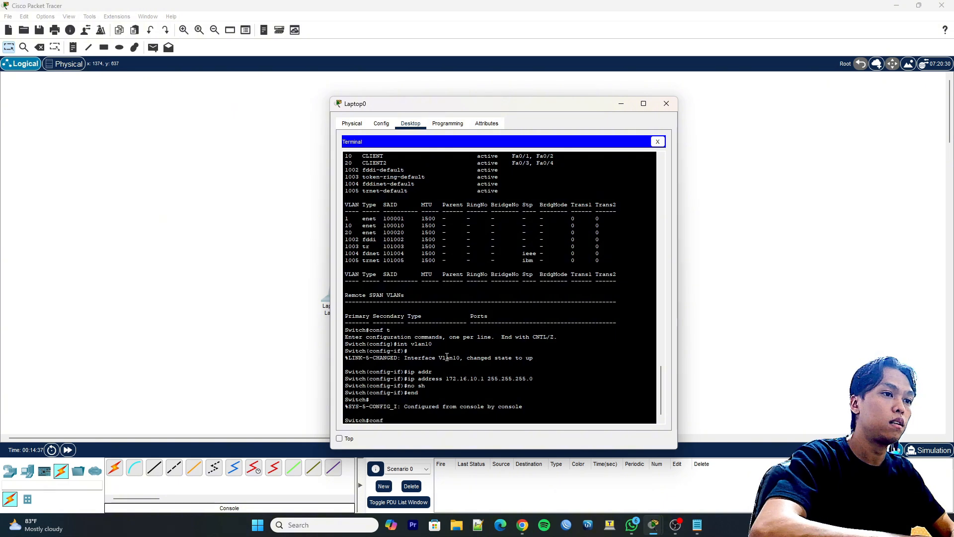
key("Return")
type("int vlan20")
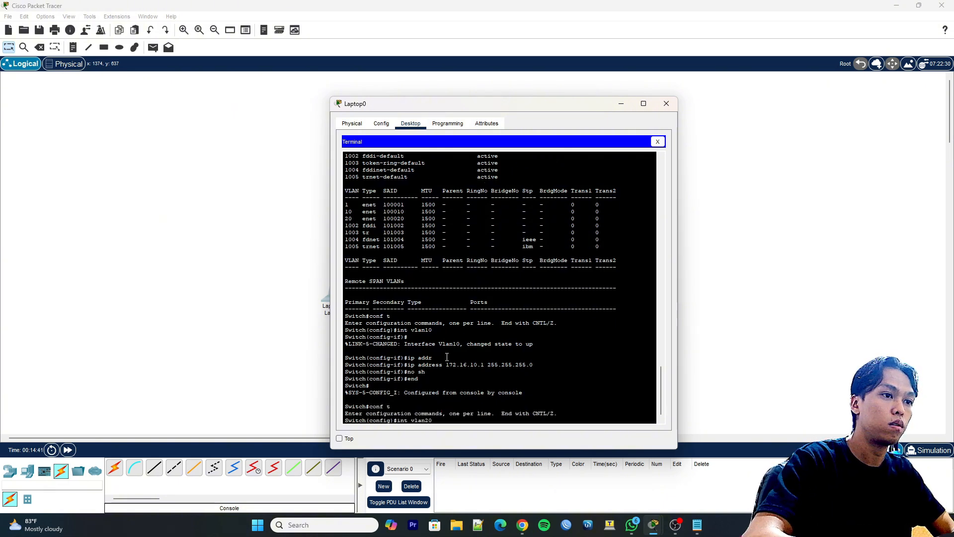
key("Return")
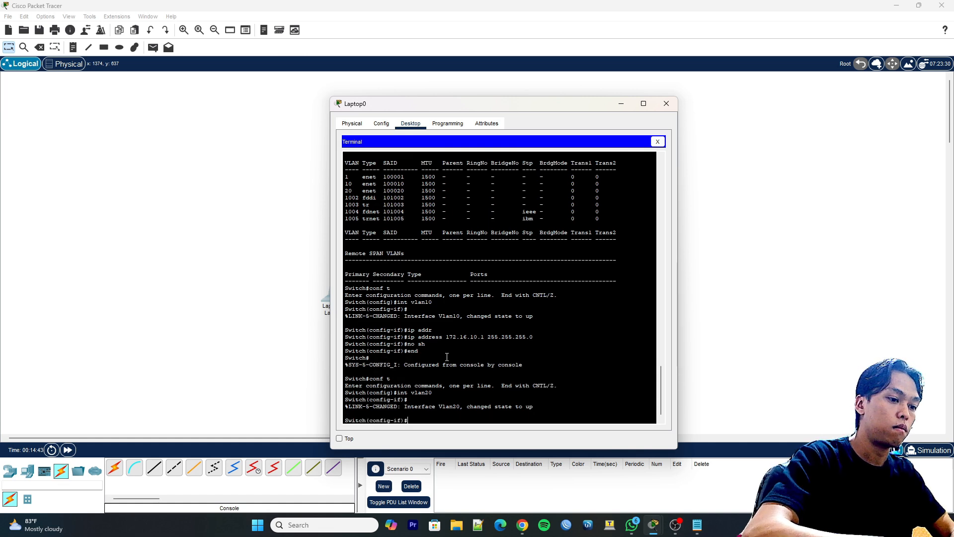
- Assign the IP address 192.168.10.1 with mask 255.255.255.0 to the VLAN 20 interface using ip address
type("ip add")
key("Tab")
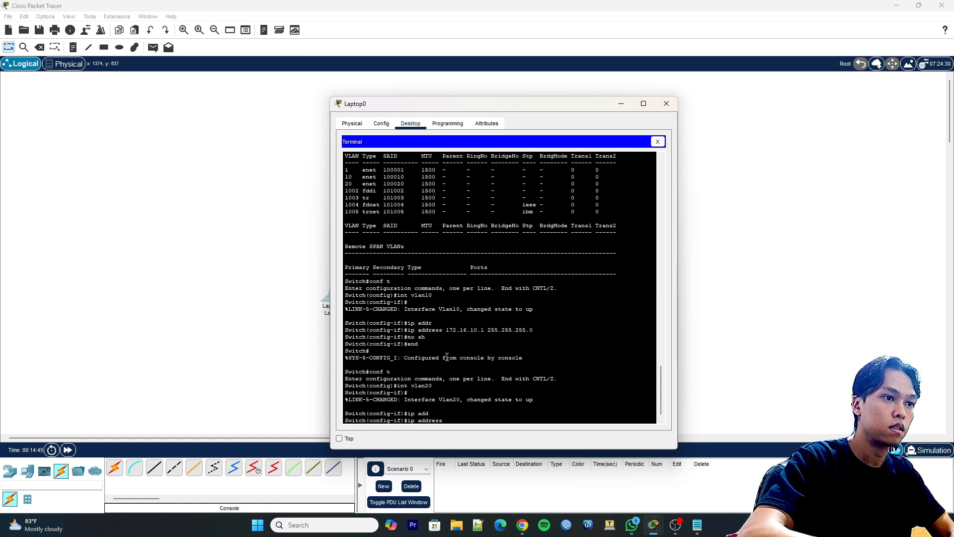
type("172.16")
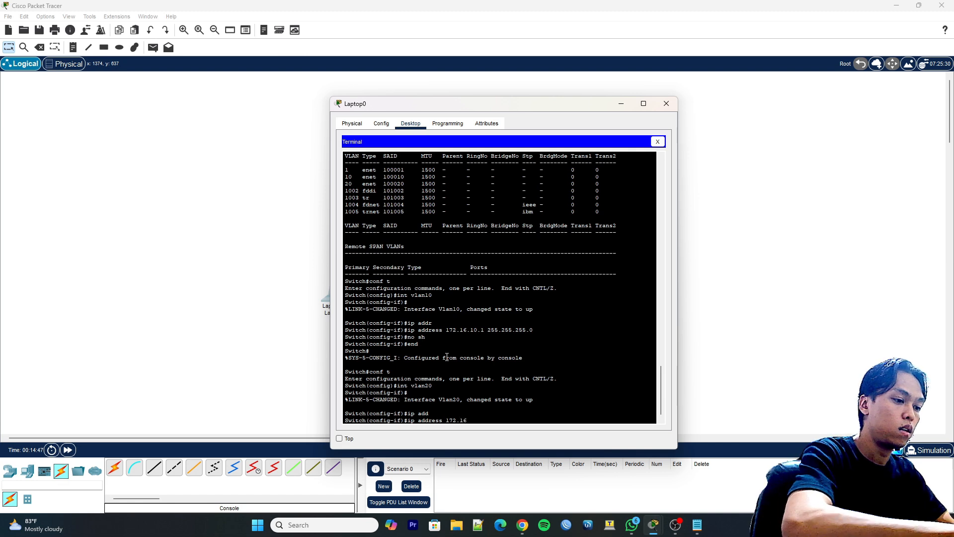
key("BackSpace")
key("BackSpace")
key("BackSpace")
key("BackSpace")
key("BackSpace")
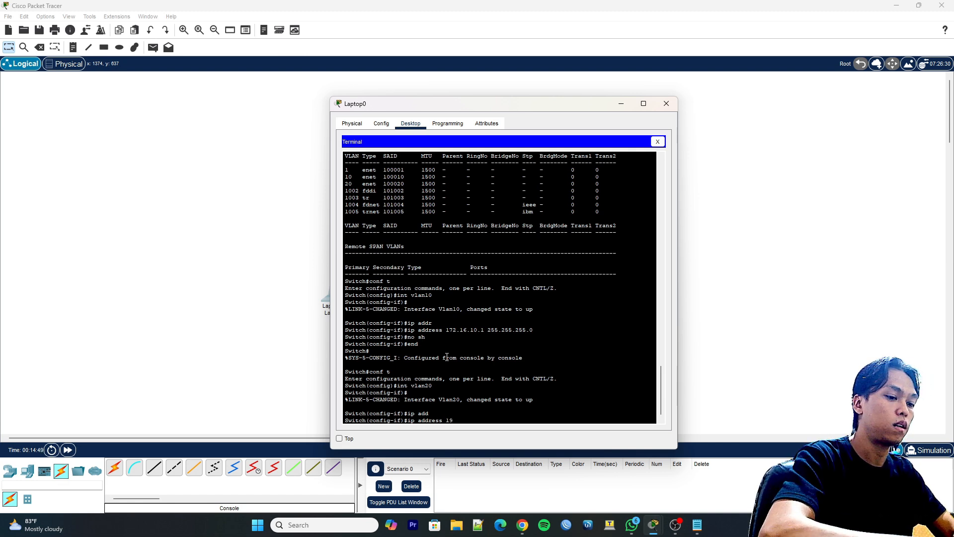
type("92.168.10.1")
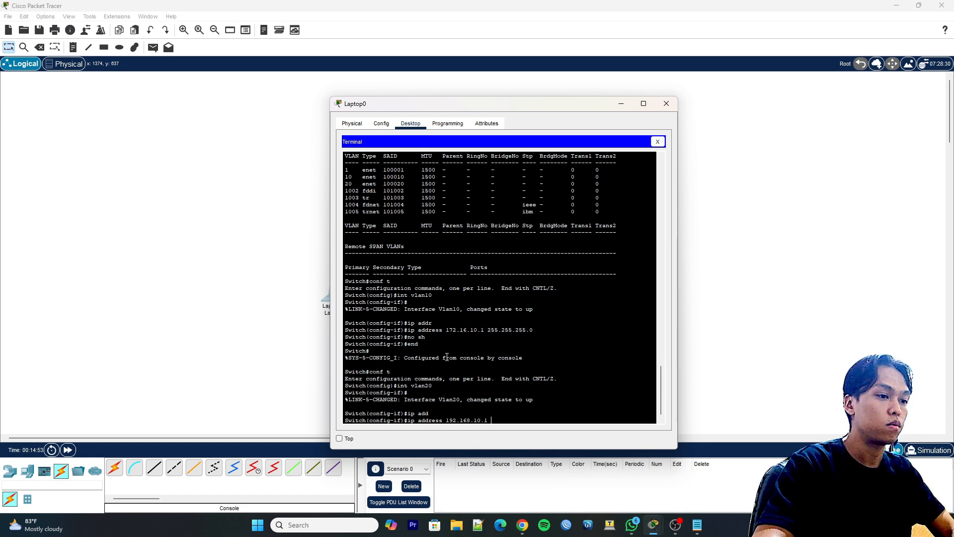
type(" 255")
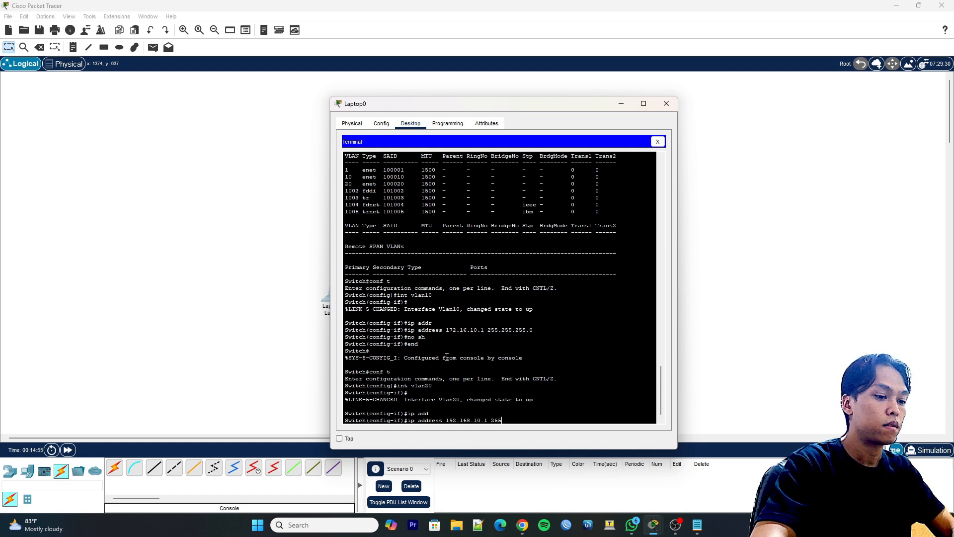
type("5.255.255.0")
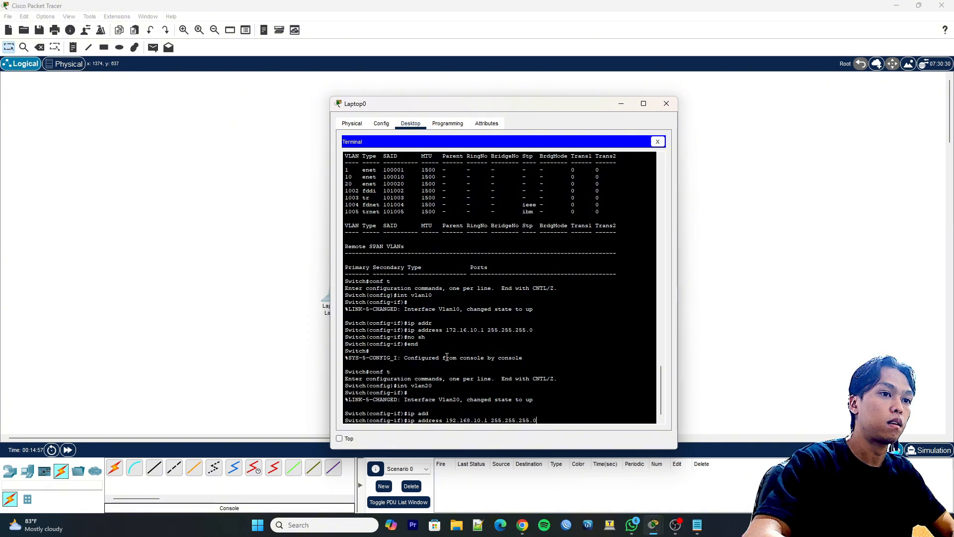
key("Return")
- Enable the VLAN 20 interface with no sh, then return to privileged mode with end
type("no")
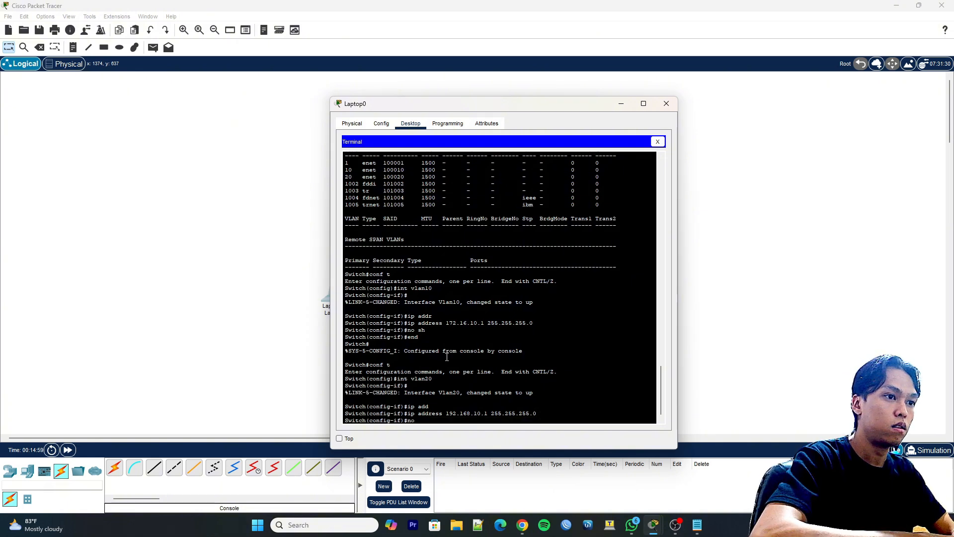
type(" sh")
key("Return")
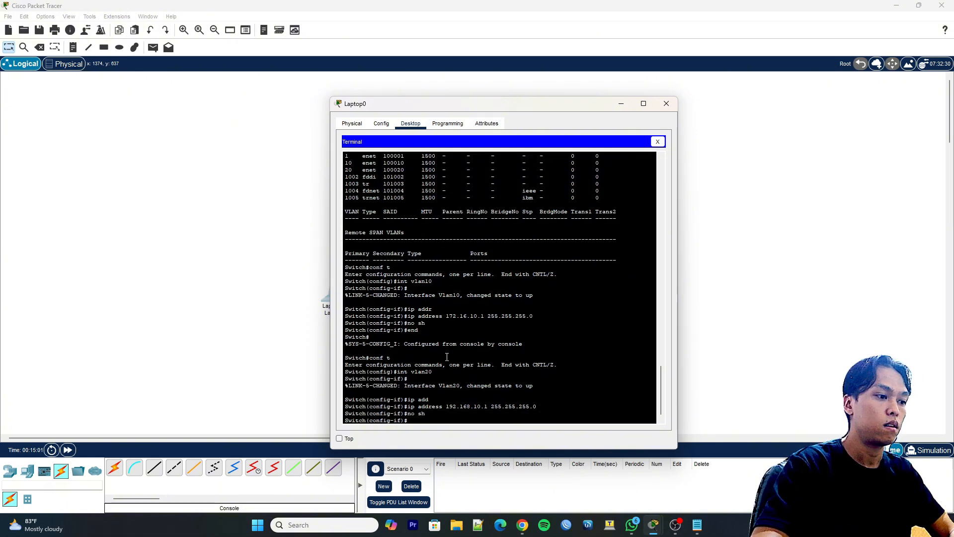
type("end")
key("Return")
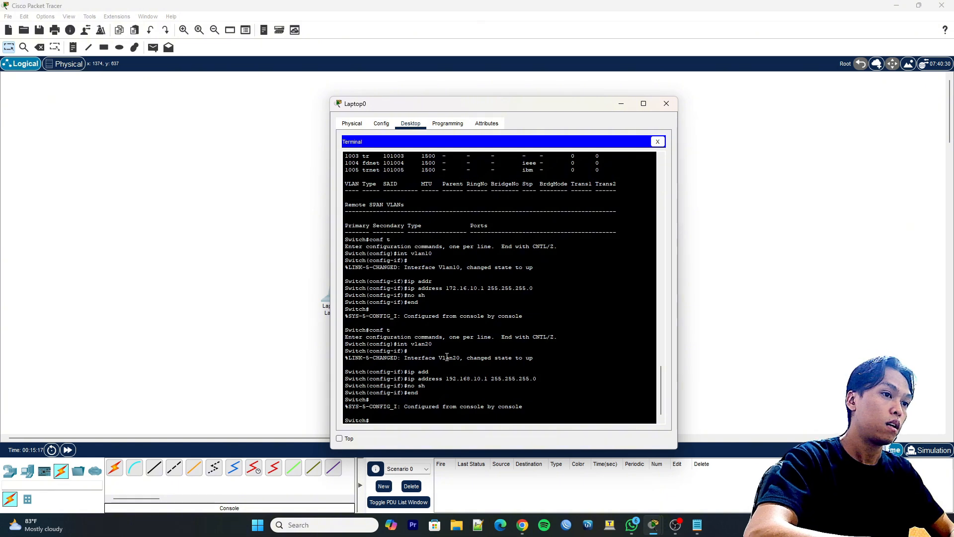
- Save the switch configuration with copy run start, accepting the default startup-config filename, and close Laptop0's terminal and window
type("copy")
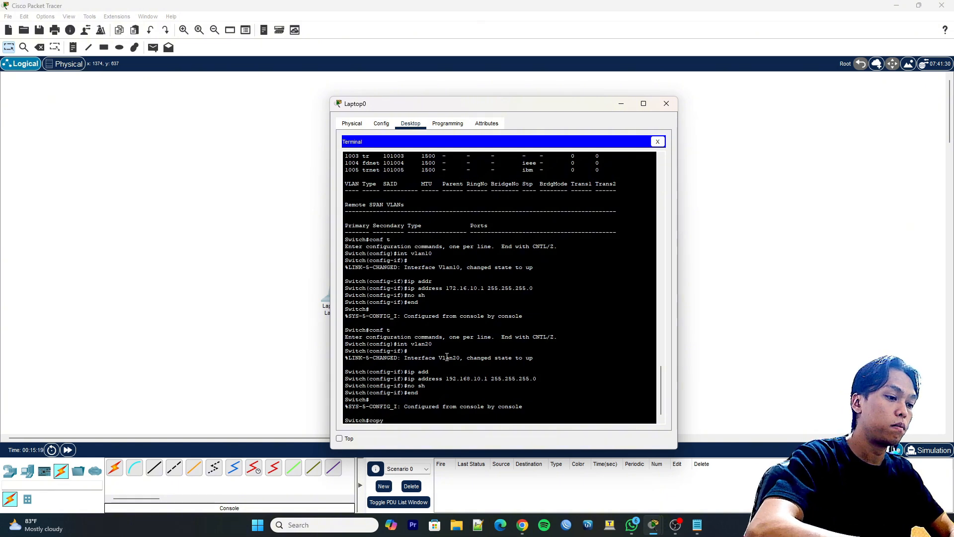
type(" run start")
key("Return")
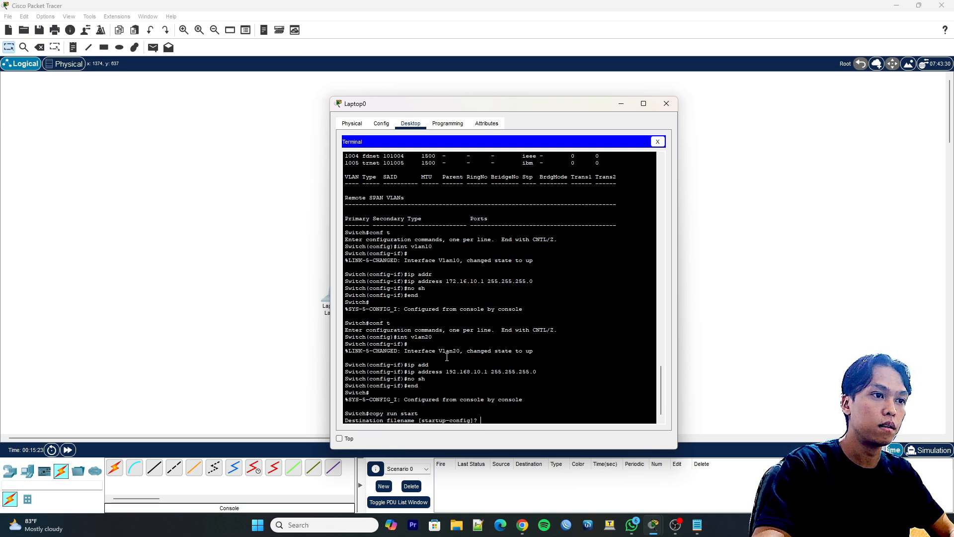
key("Return")
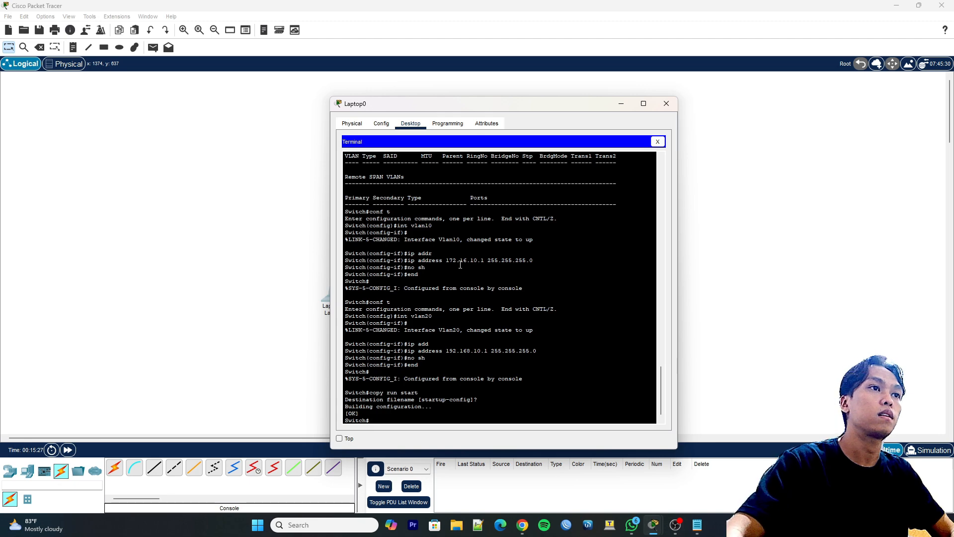
left_click(658, 142)
left_click(667, 104)
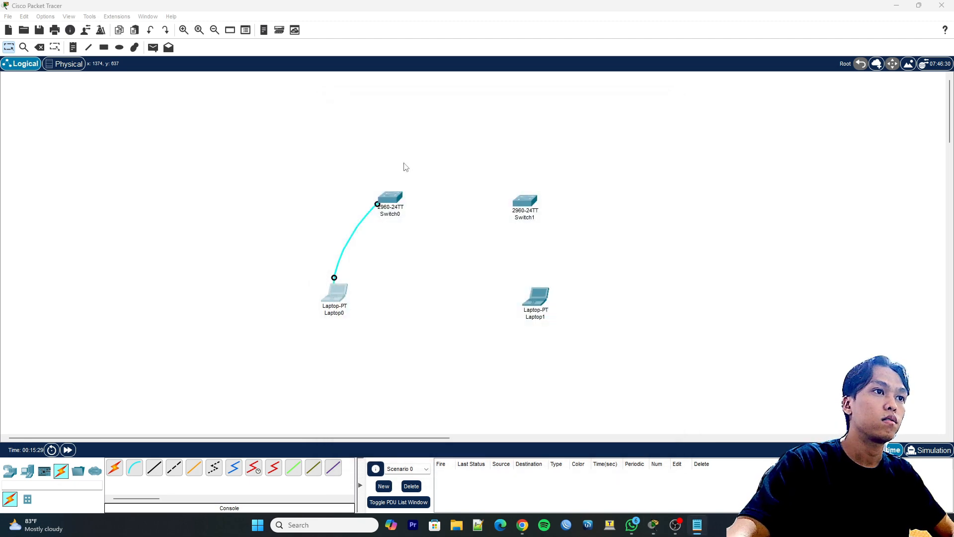
- Connect Laptop0's FastEthernet0 port to Switch0's FastEthernet0/1 port with a copper straight-through cable
left_click_drag(394, 201, 396, 201)
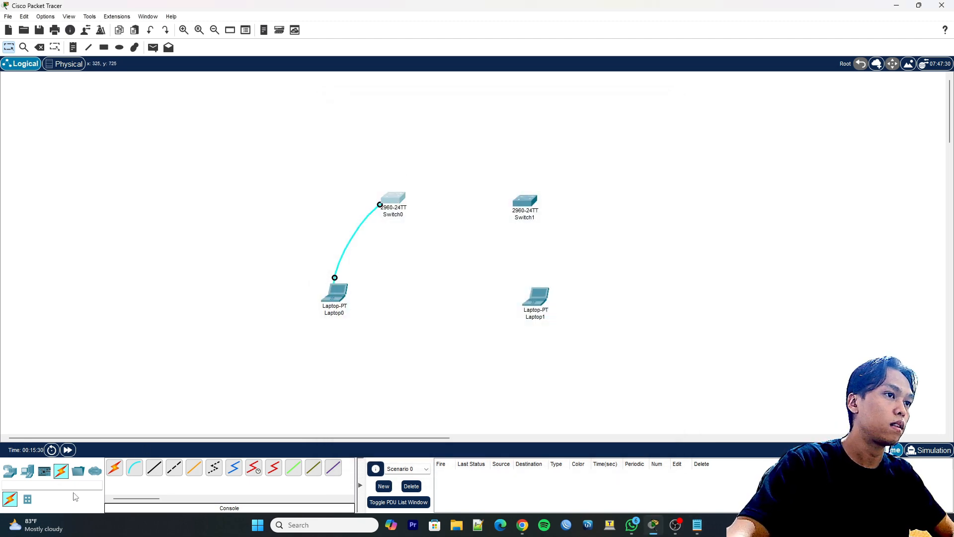
left_click(152, 474)
left_click(335, 301)
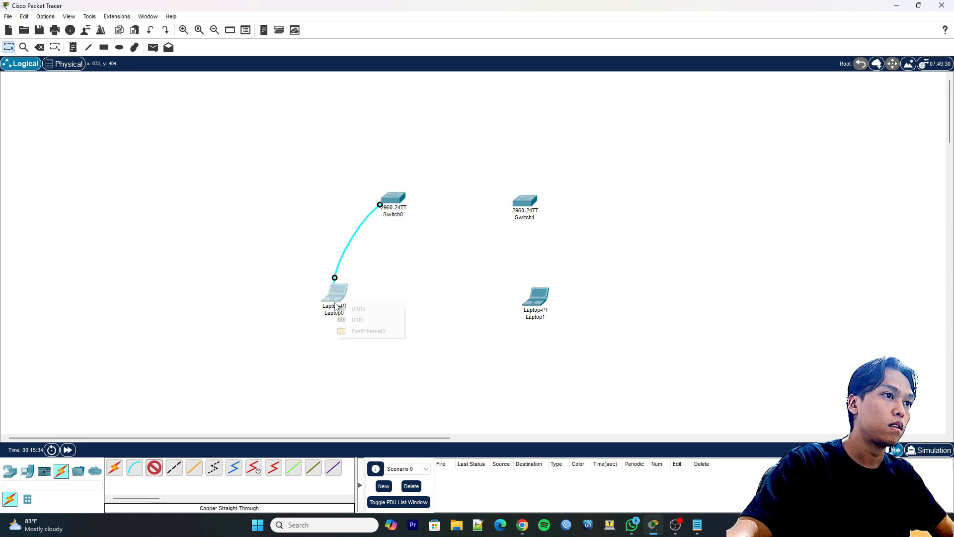
left_click(382, 331)
left_click(393, 200)
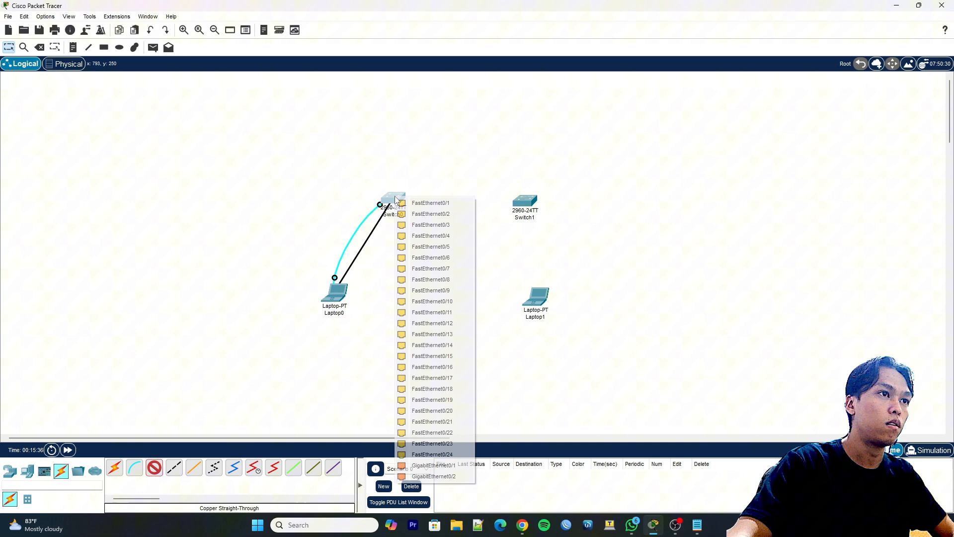
left_click(444, 204)
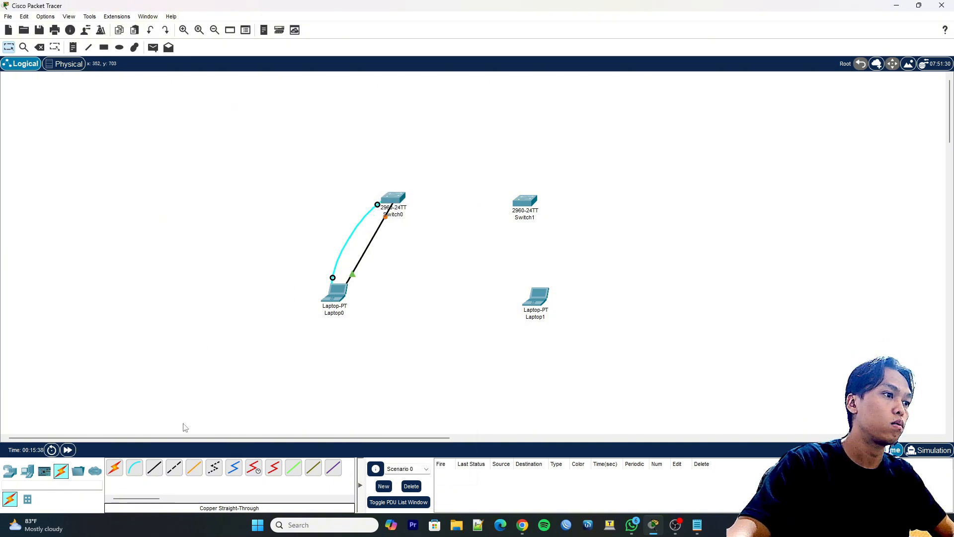
- Move Laptop1 beside Laptop0 and connect its FastEthernet0 port to Switch0's FastEthernet0/3 port with a copper straight-through cable
left_click_drag(534, 295, 388, 296)
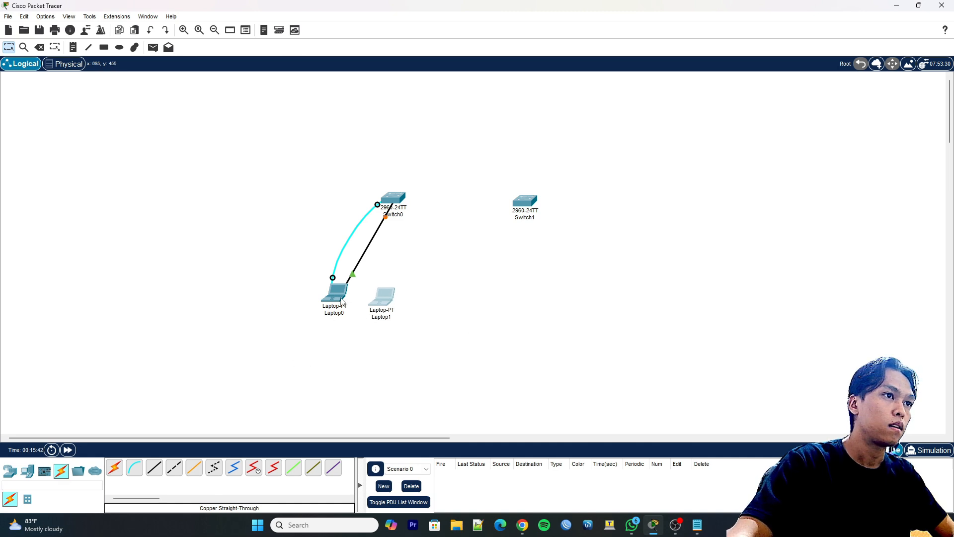
left_click(153, 467)
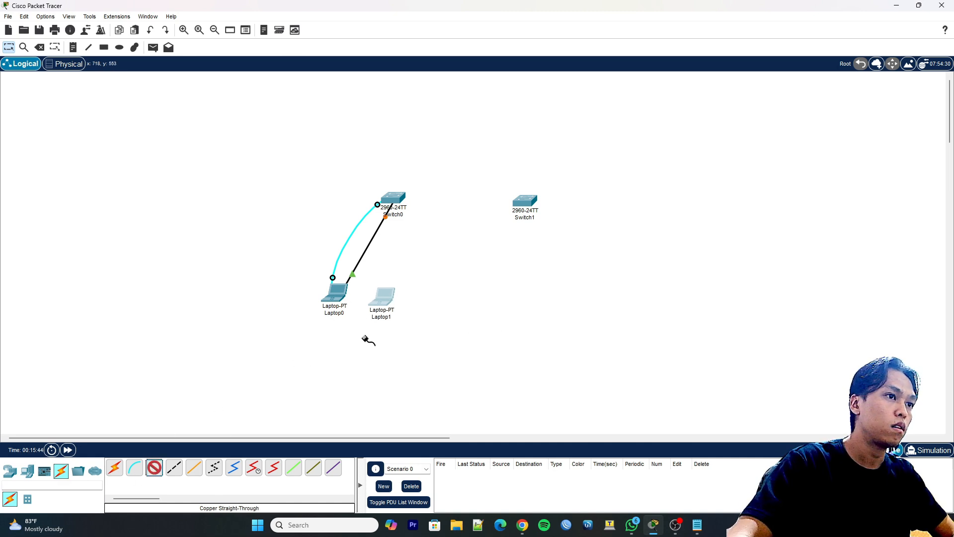
left_click(382, 303)
left_click(428, 343)
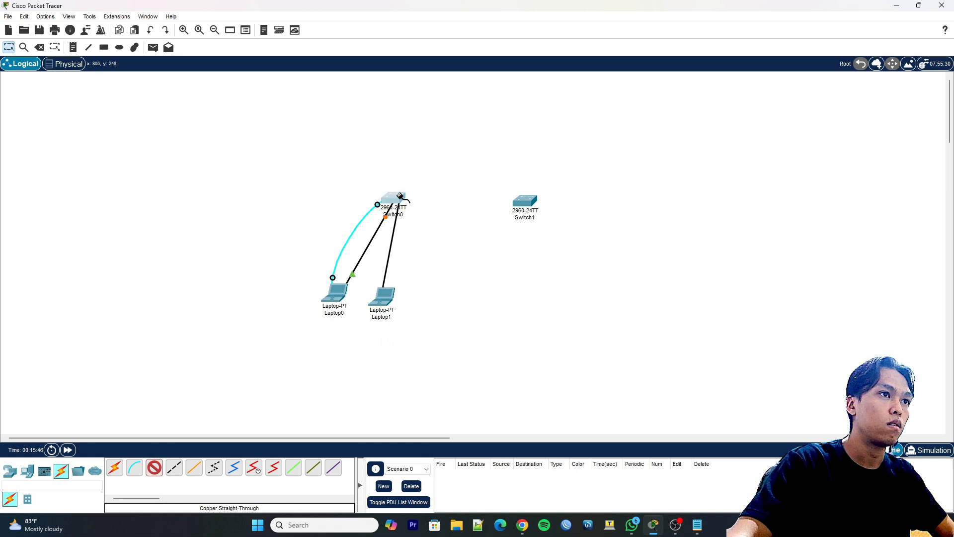
left_click(393, 199)
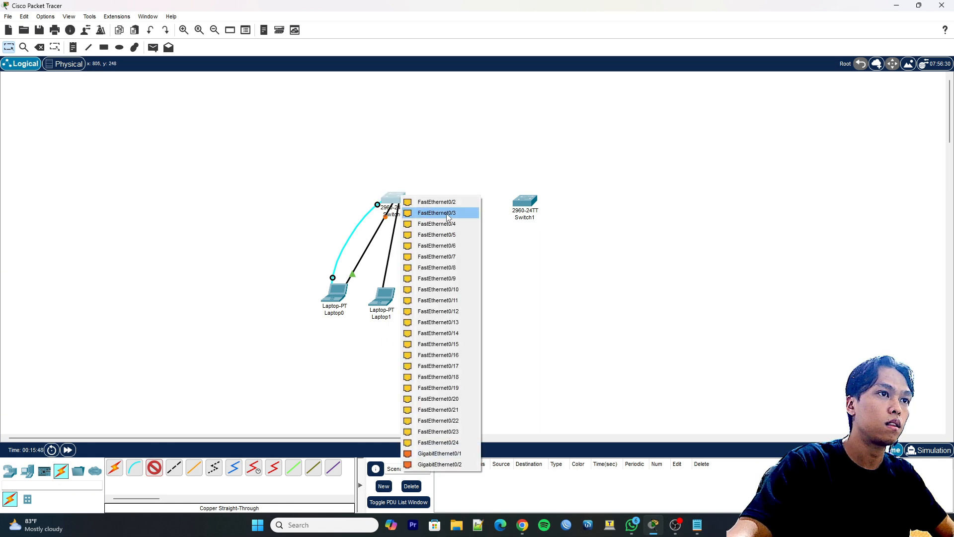
left_click(441, 214)
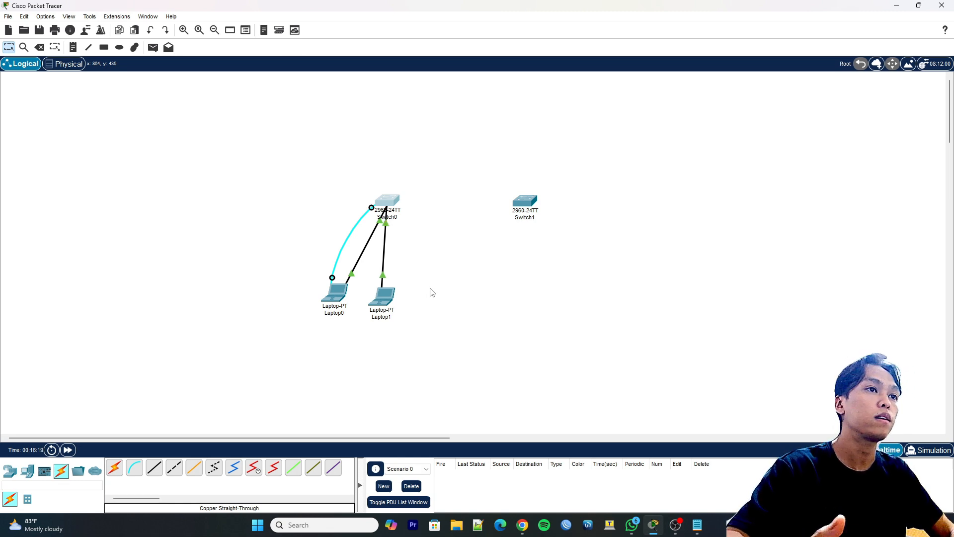
- Connect Switch0's GigabitEthernet0/1 port to Switch1's GigabitEthernet0/1 port with a copper straight-through cable
left_click(154, 467)
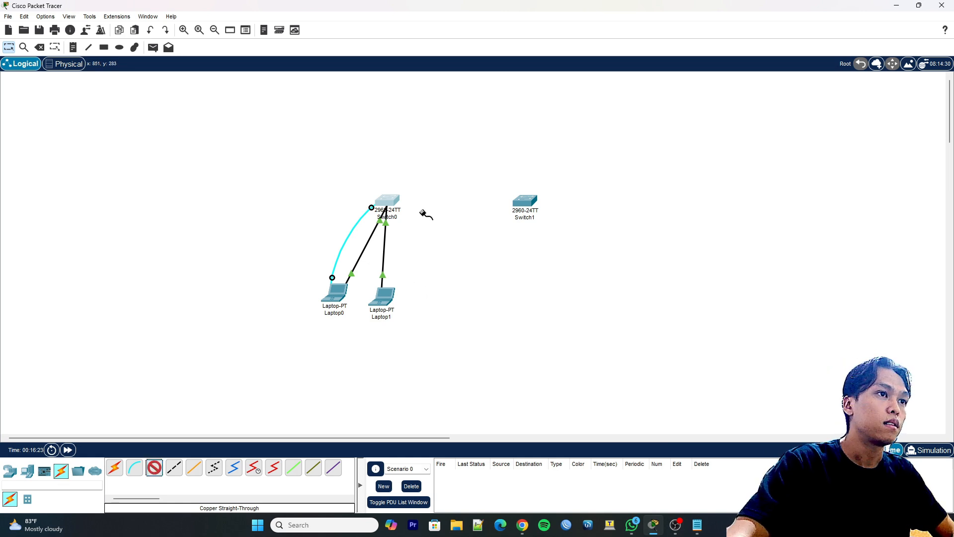
left_click(392, 202)
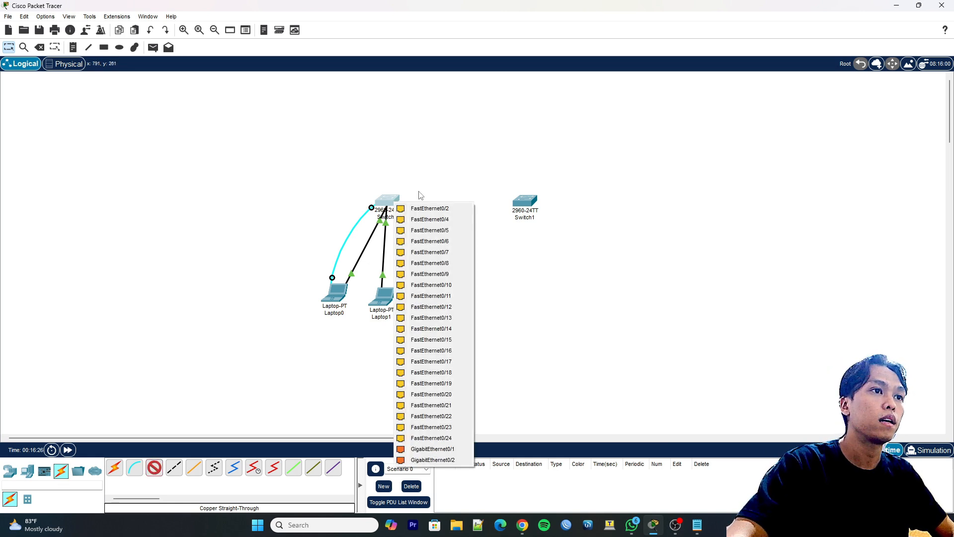
left_click(453, 449)
left_click(526, 202)
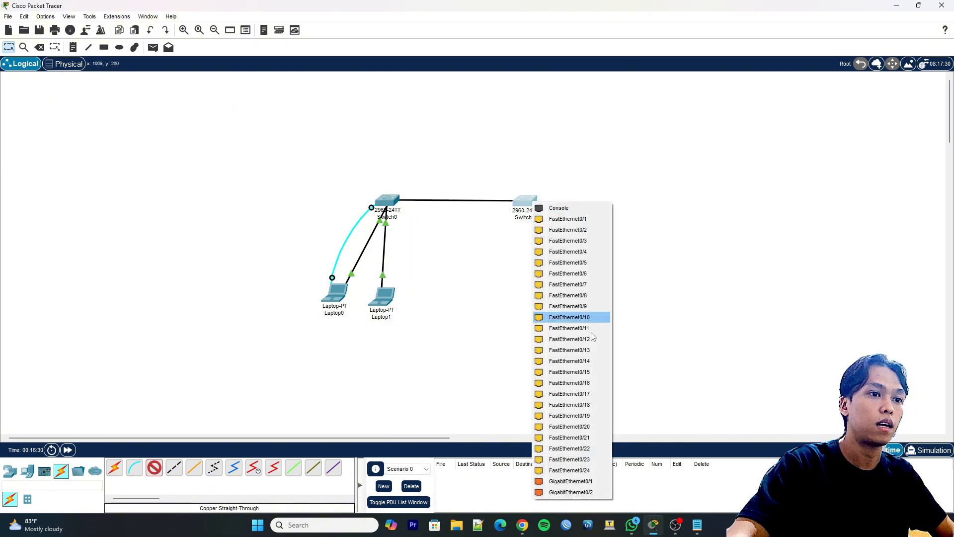
left_click(591, 492)
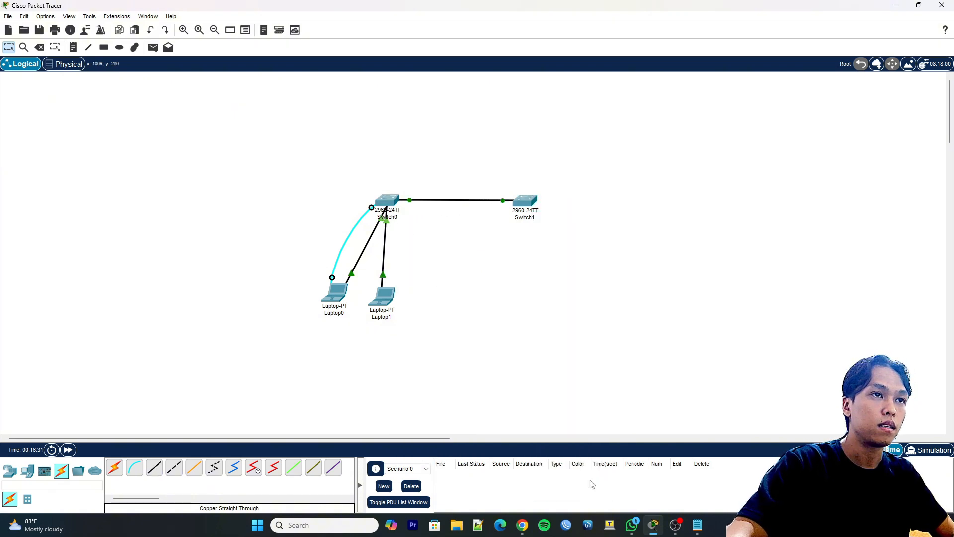
left_click(525, 205)
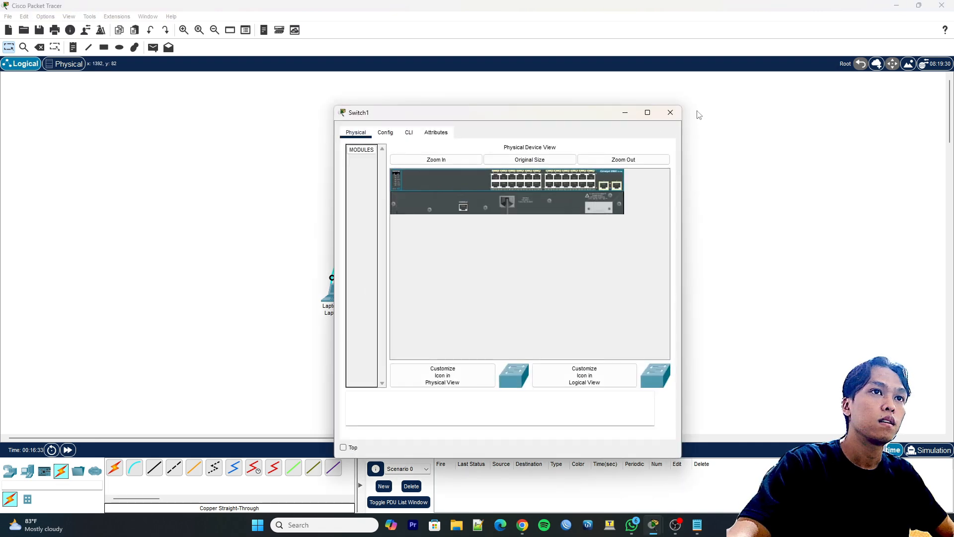
left_click(663, 118)
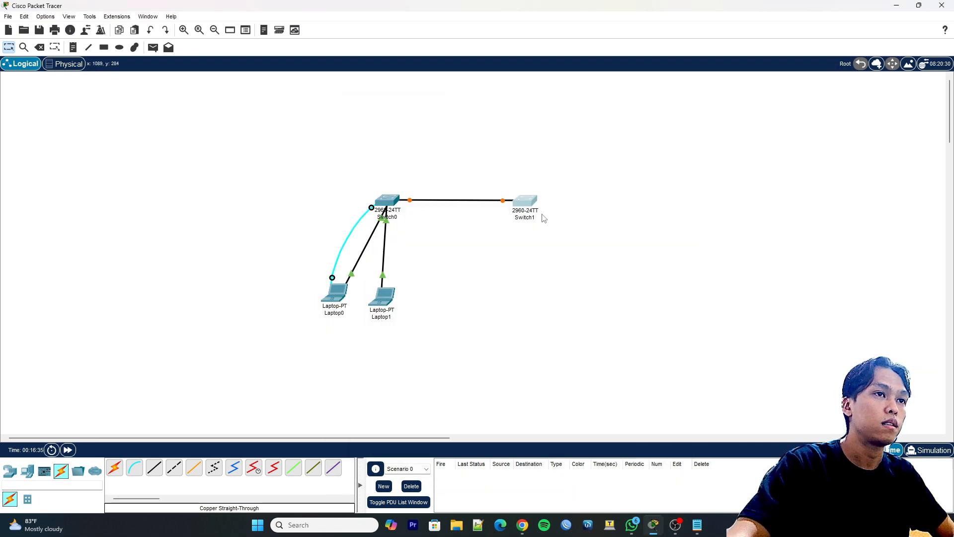
left_click(523, 198)
left_click_drag(547, 111, 605, 121)
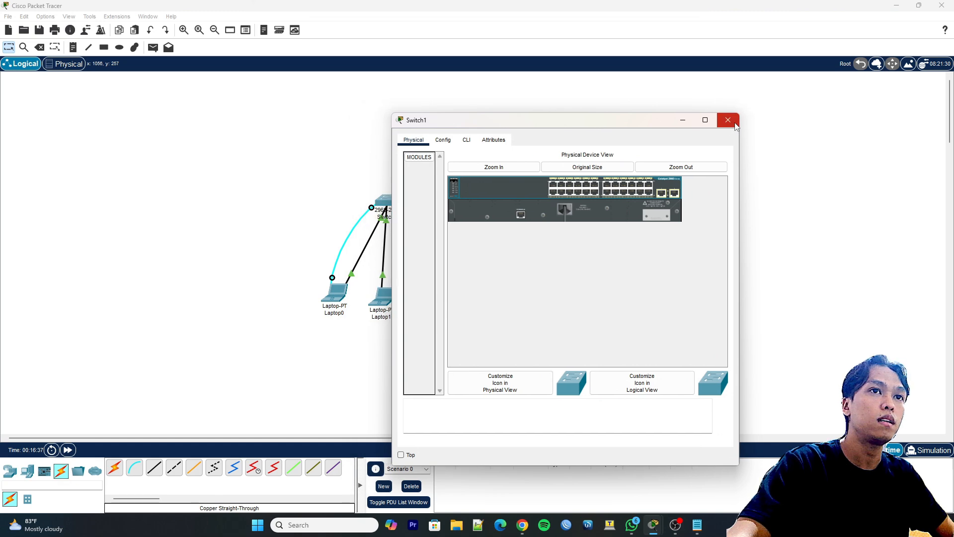
left_click(730, 121)
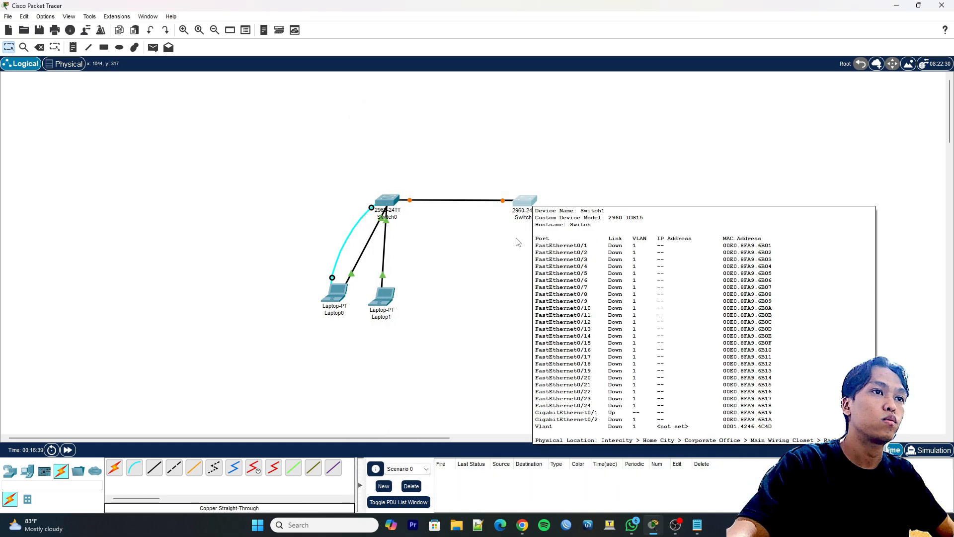
- Add two more laptops from the end devices and arrange them side by side below Switch1
left_click(10, 471)
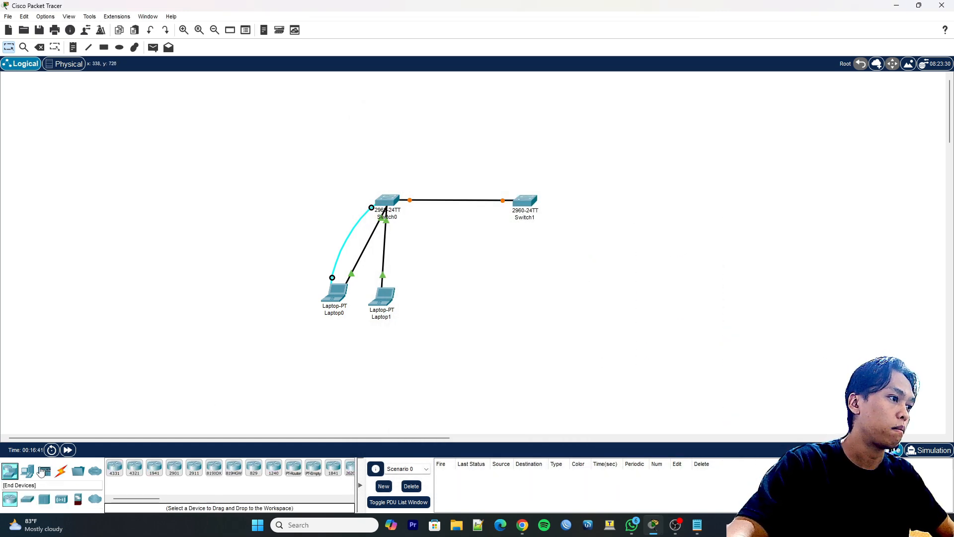
left_click(27, 470)
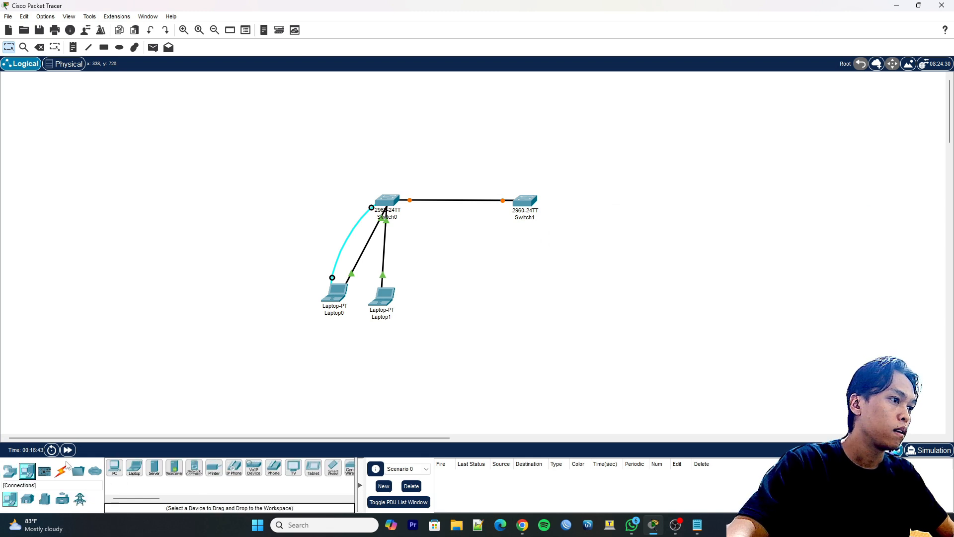
left_click(135, 469)
left_click(495, 298)
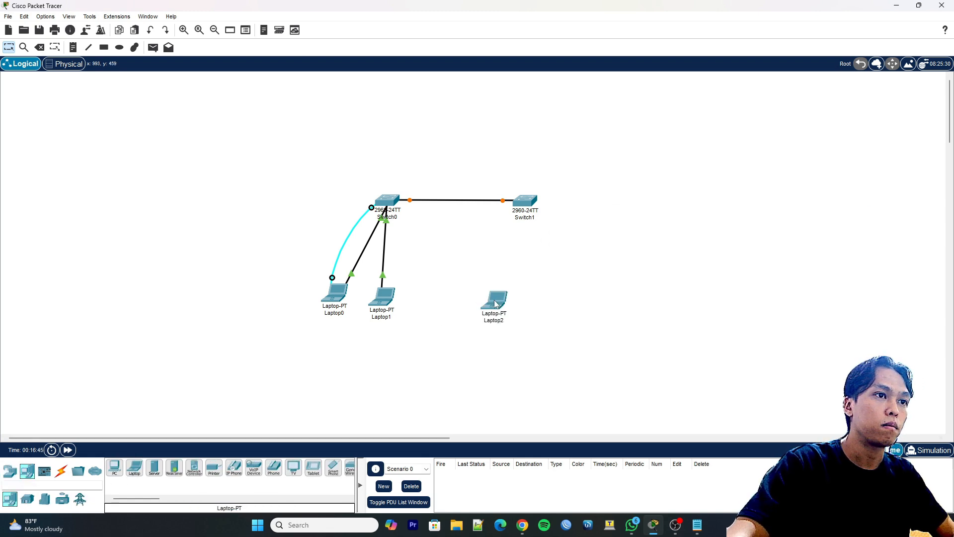
left_click(135, 468)
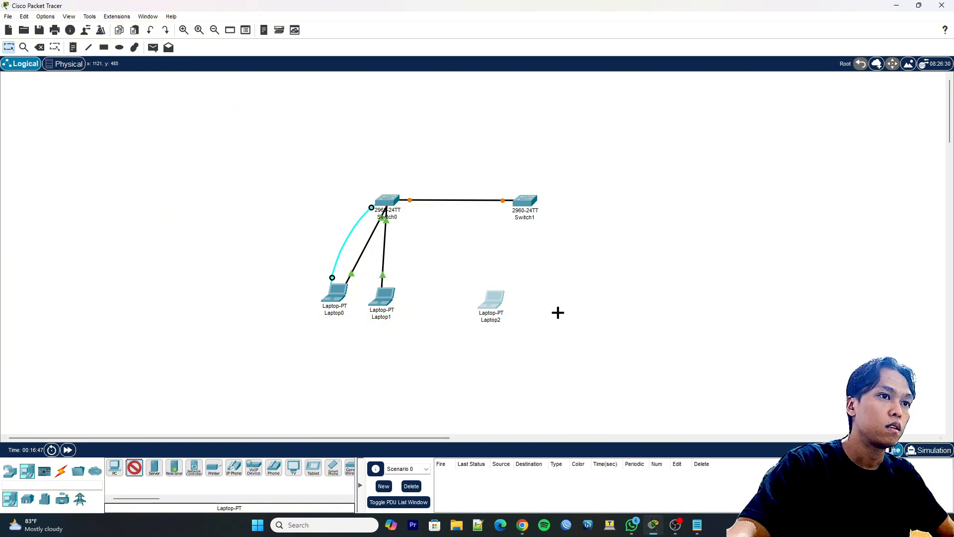
left_click(557, 310)
left_click_drag(561, 312, 566, 303)
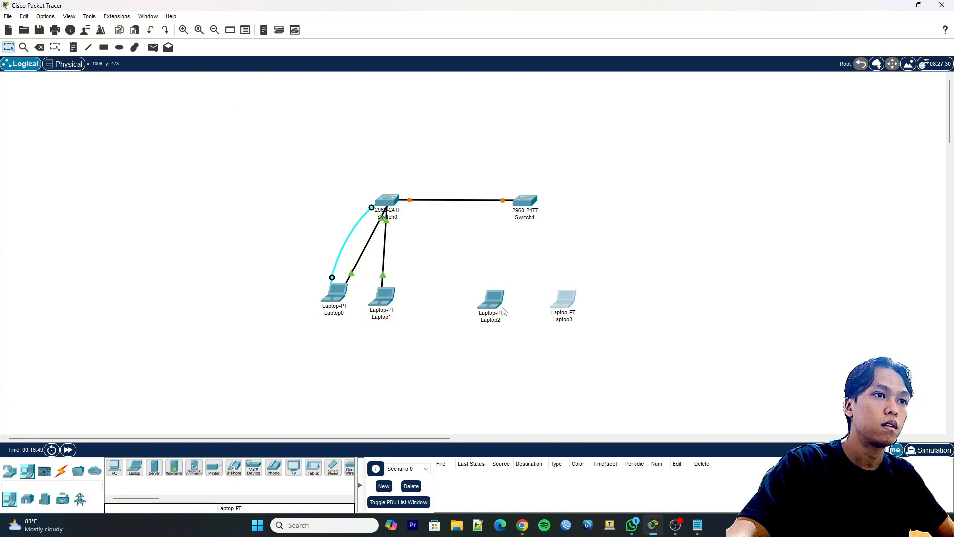
left_click_drag(493, 299, 498, 299)
left_click(564, 298)
left_click(497, 300)
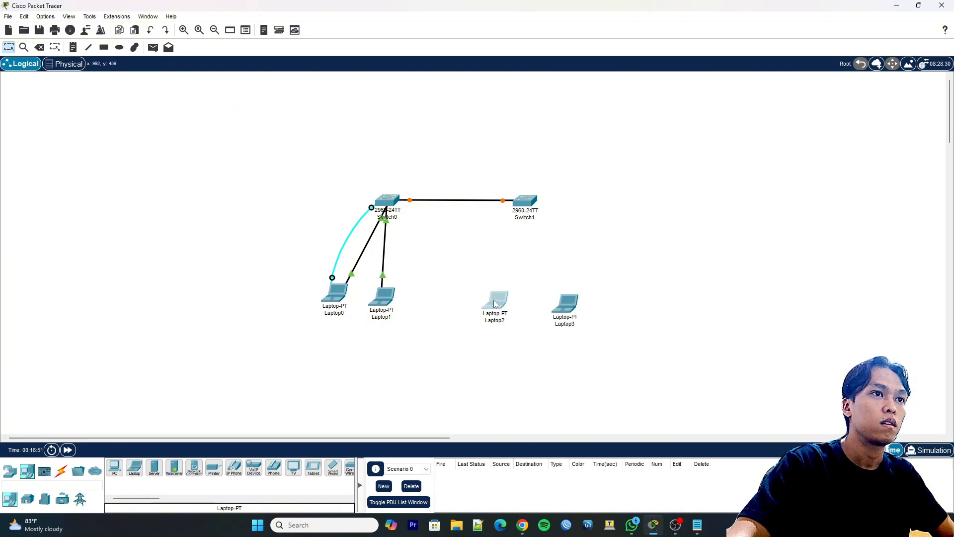
left_click(670, 113)
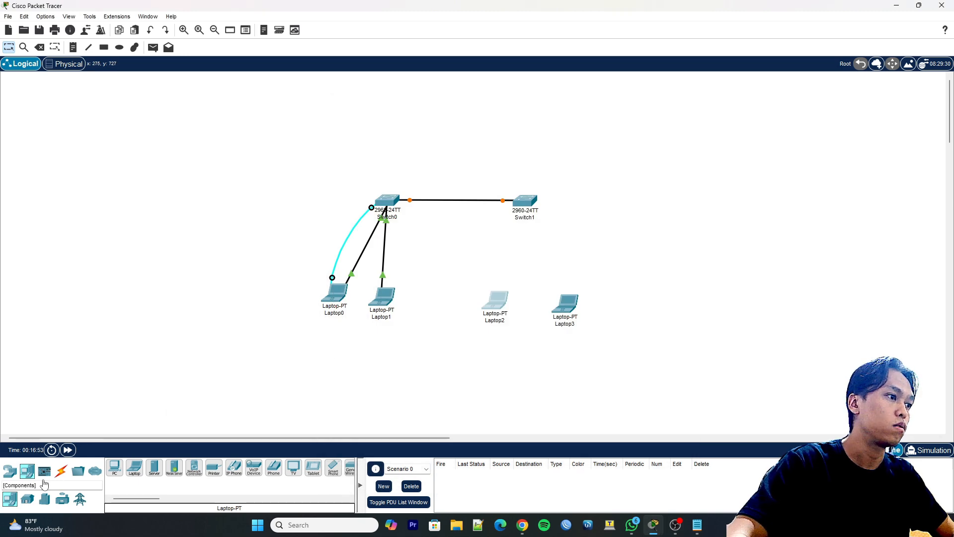
- Connect Laptop2 to Switch1's Console port with a console cable
left_click(61, 470)
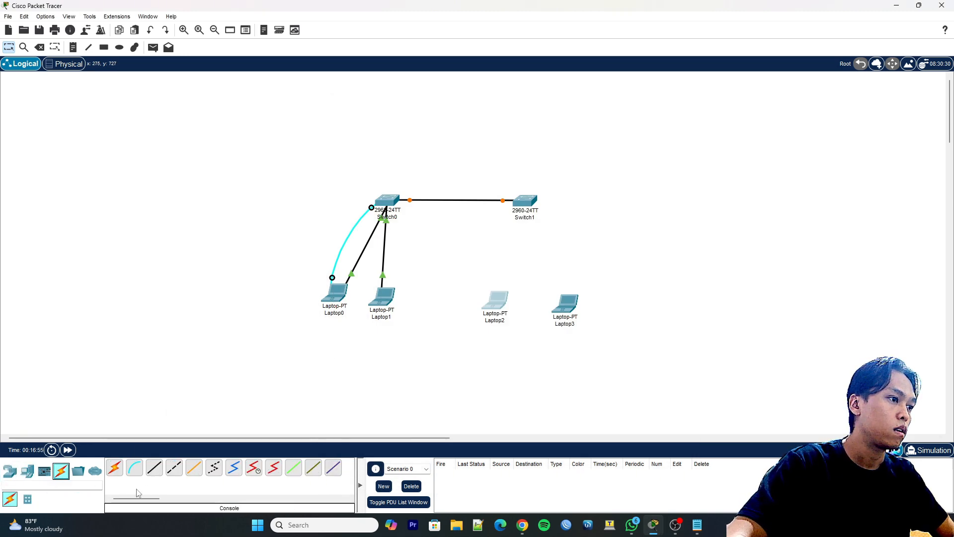
left_click(135, 468)
left_click(501, 300)
left_click(526, 306)
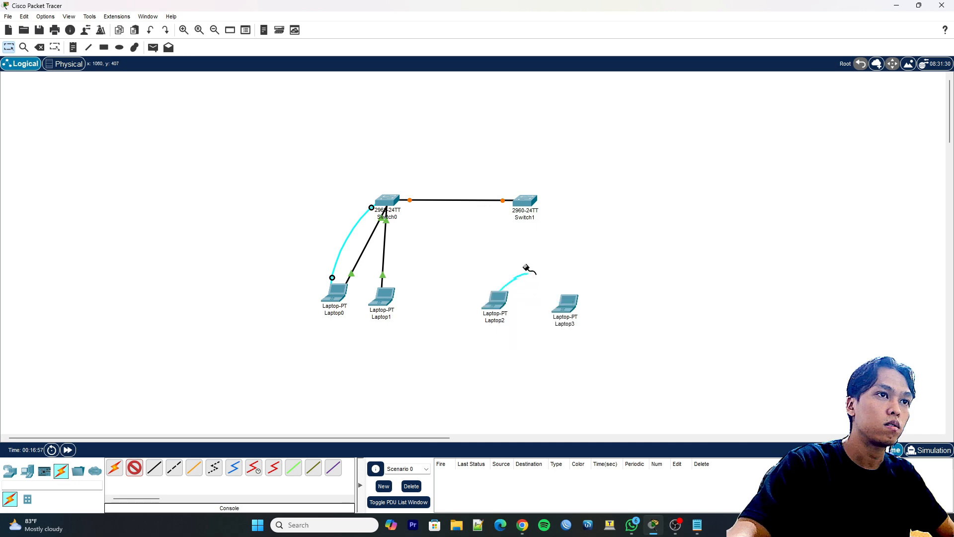
left_click(521, 205)
left_click(547, 208)
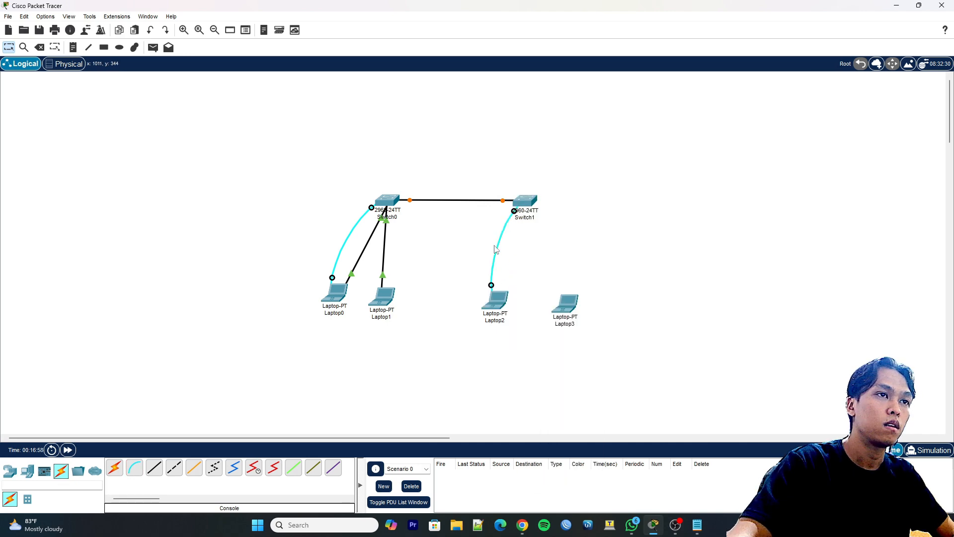
- Open a terminal session to Switch1 from Laptop2 with the default port settings and bring up its command prompt
left_click(504, 303)
left_click_drag(539, 118, 634, 112)
left_click(510, 131)
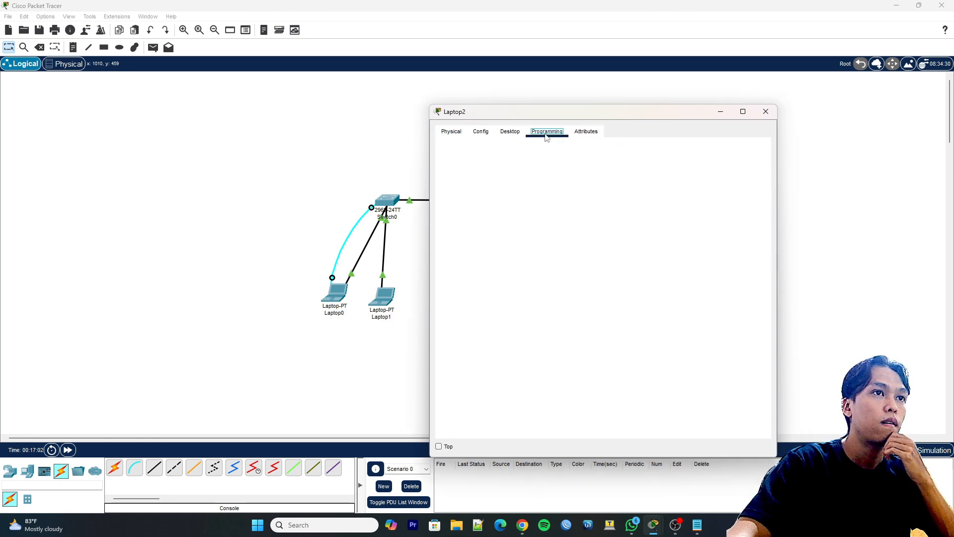
left_click(608, 171)
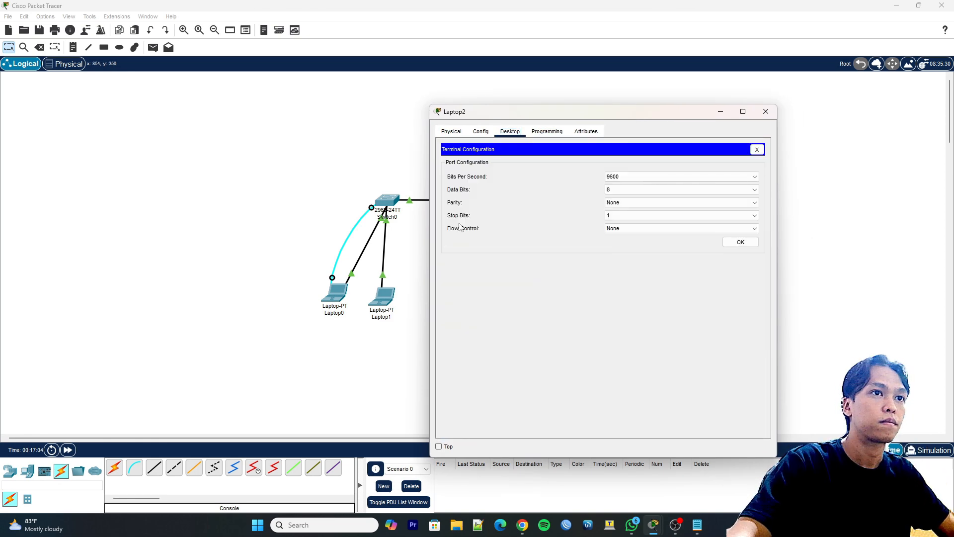
left_click(741, 243)
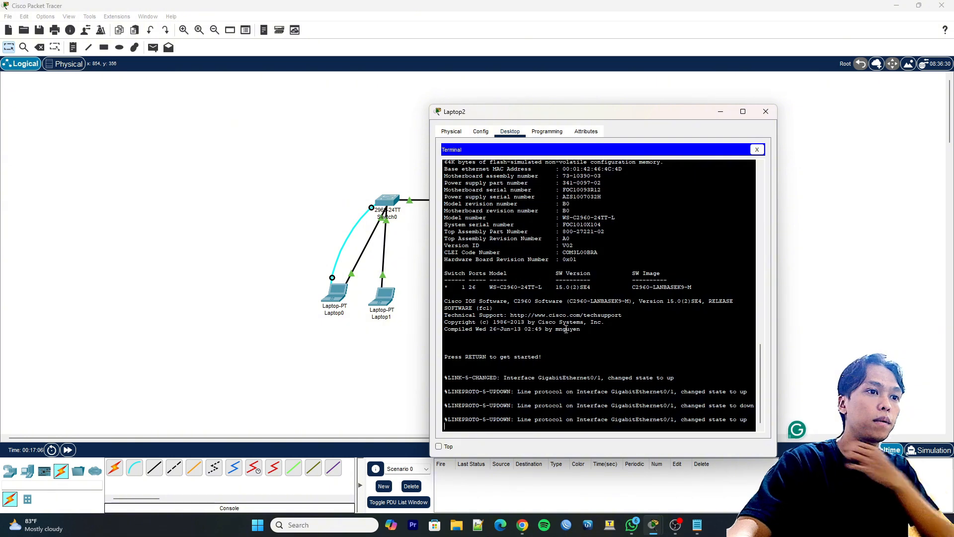
key("Return")
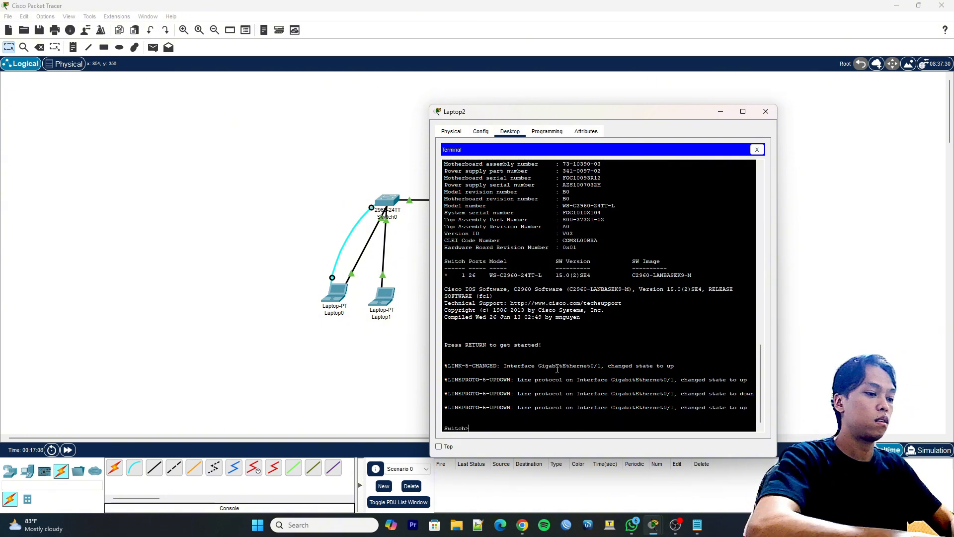
- Enter privileged mode with ena and global configuration mode with conf t
type("ena")
key("Return")
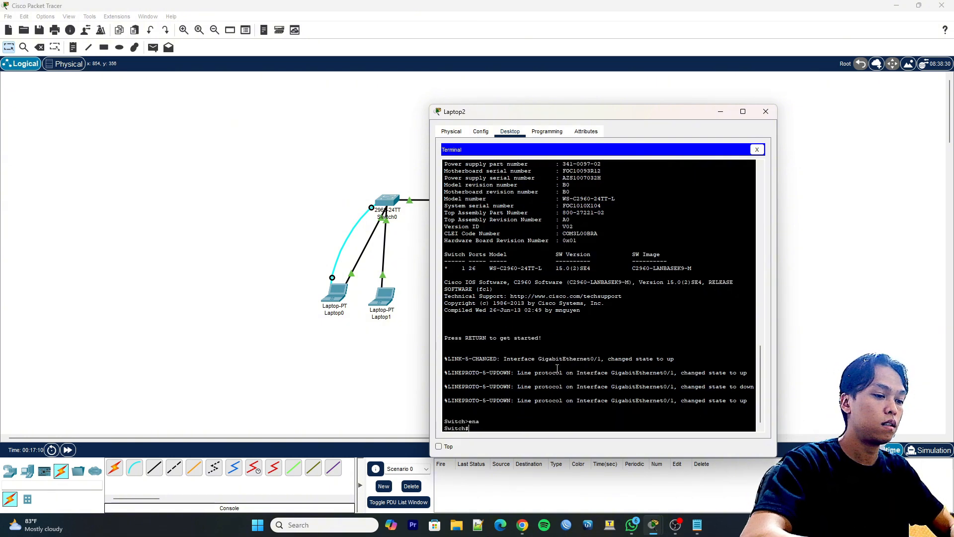
type("conf t")
key("Return")
type("ip")
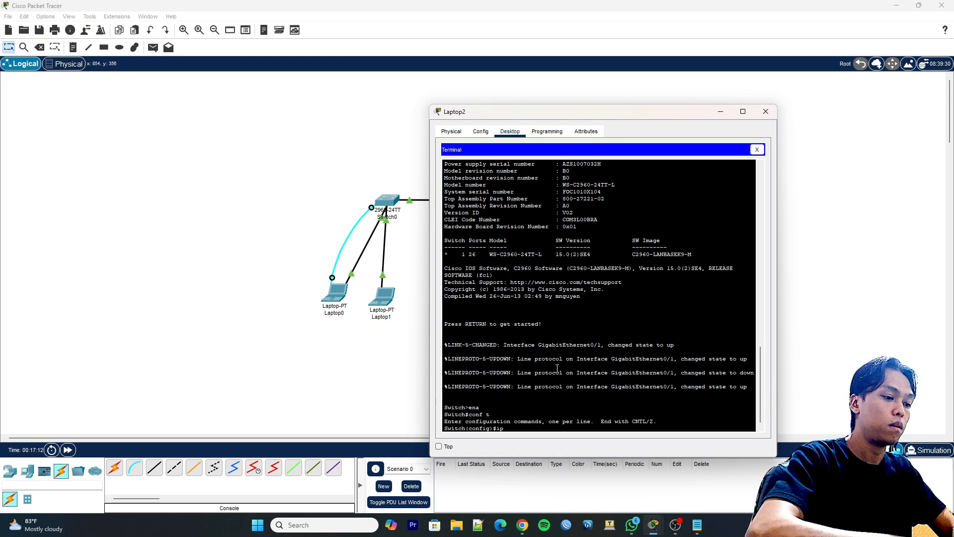
type(" donmail")
key("BackSpace")
key("BackSpace")
key("BackSpace")
key("BackSpace")
key("BackSpace")
key("BackSpace")
key("BackSpace")
key("BackSpace")
key("BackSpace")
key("BackSpace")
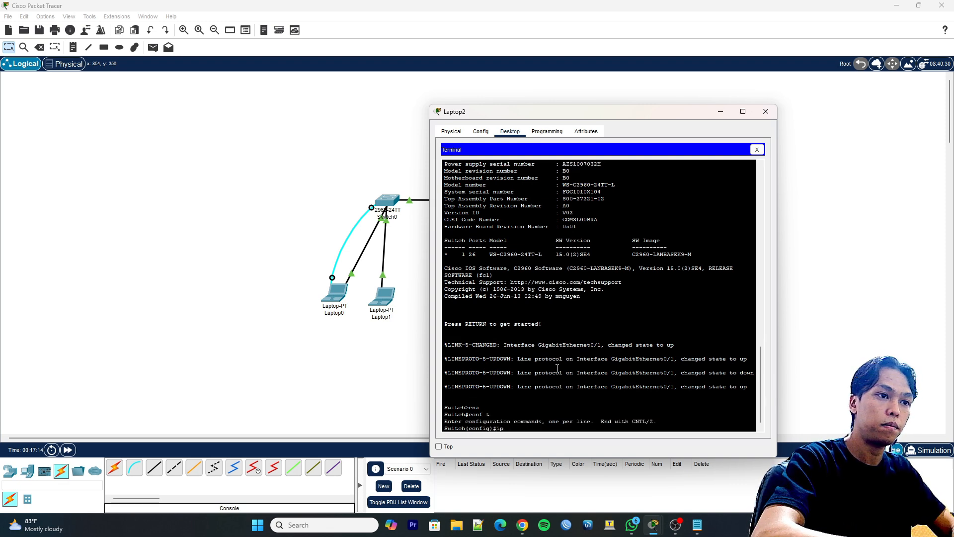
- Disable domain name lookup on the switch with no ip domain-lookup
type("no id dom")
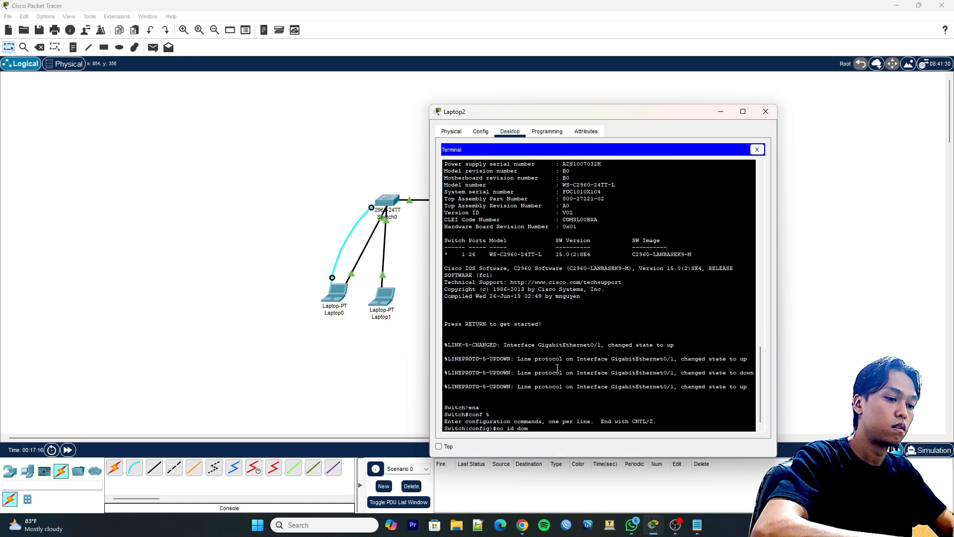
type("ain-looku")
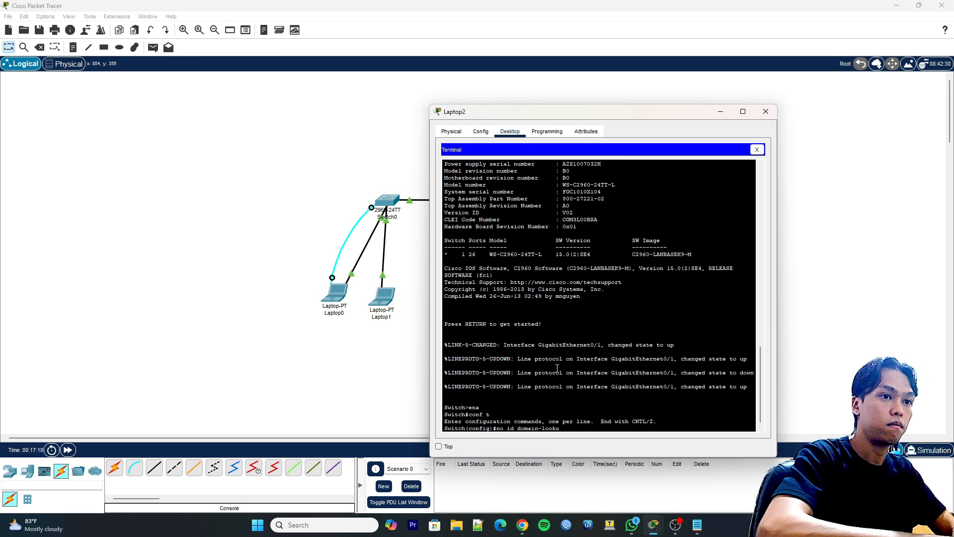
type("p")
key("Return")
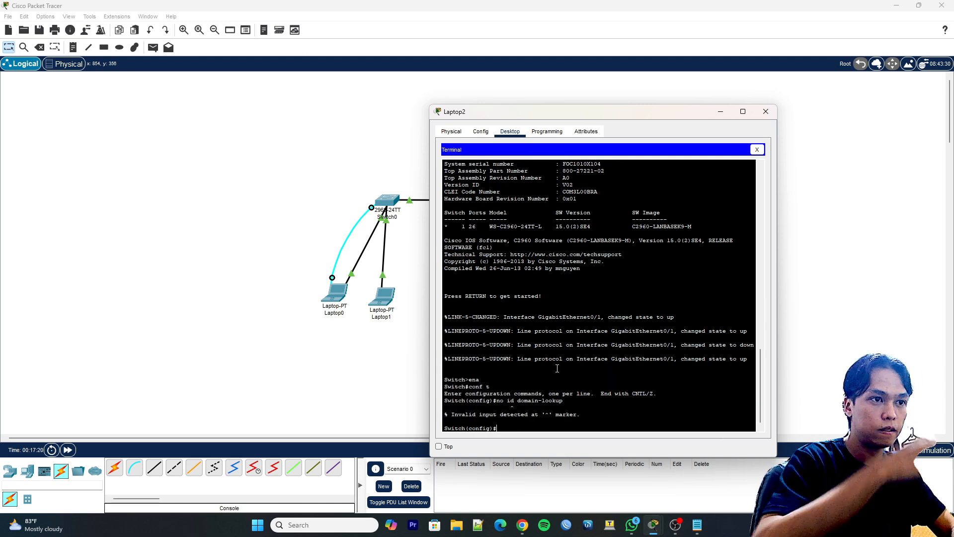
key("Up")
key("Left")
key("Left")
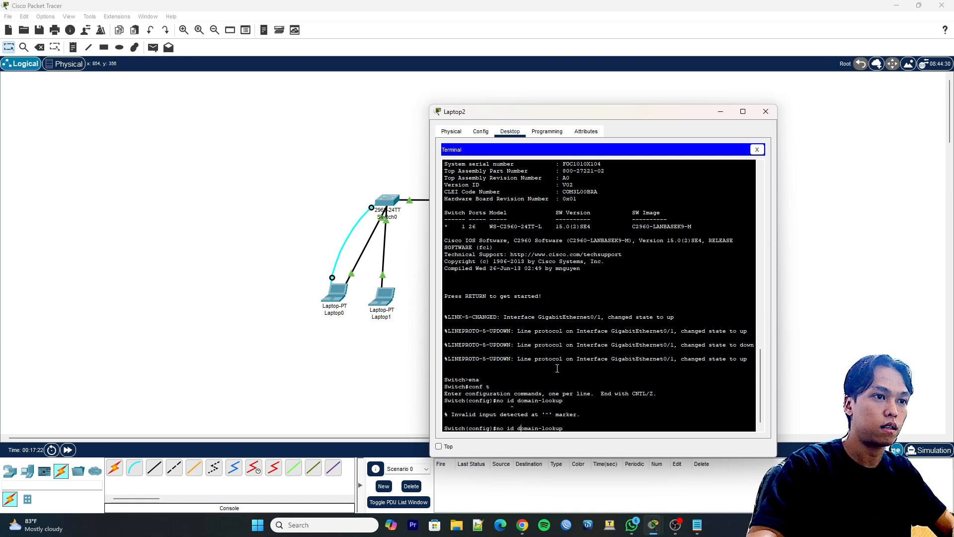
key("Return")
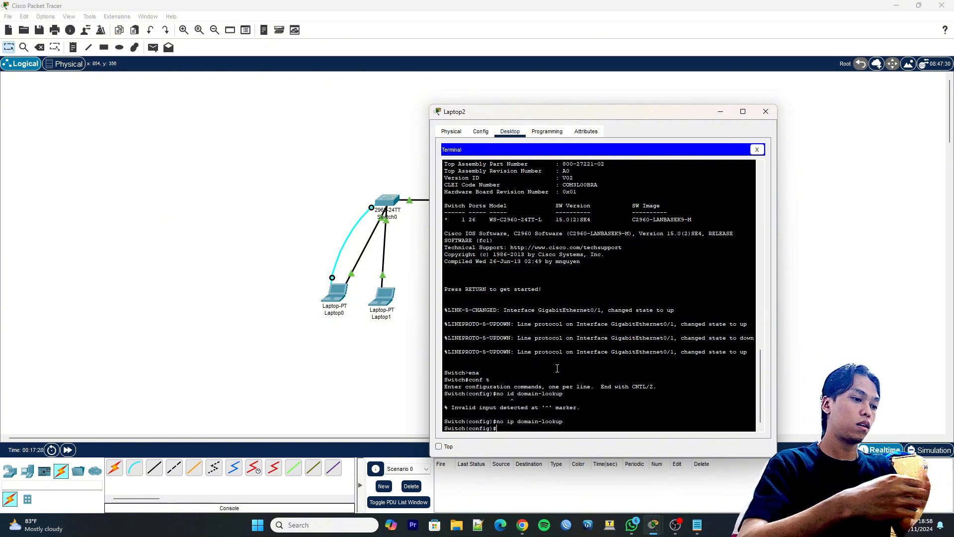
- Create VLAN 10 on the switch and name it CLIENT
type("int")
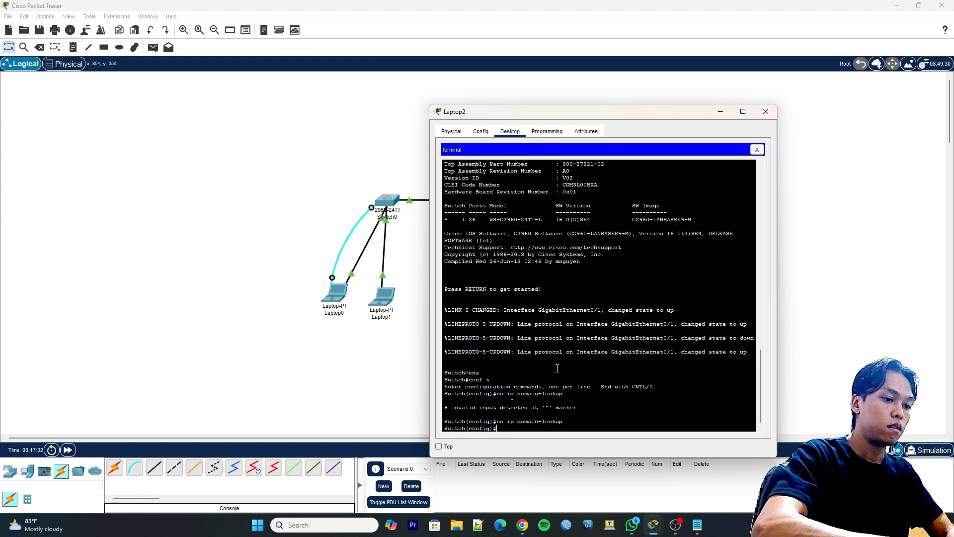
type("vlan 10")
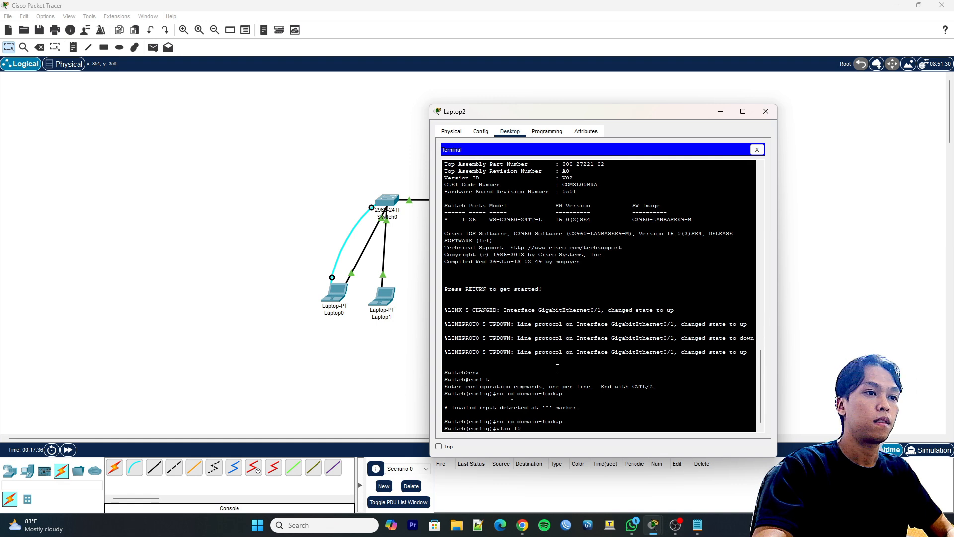
key("Return")
type("name ")
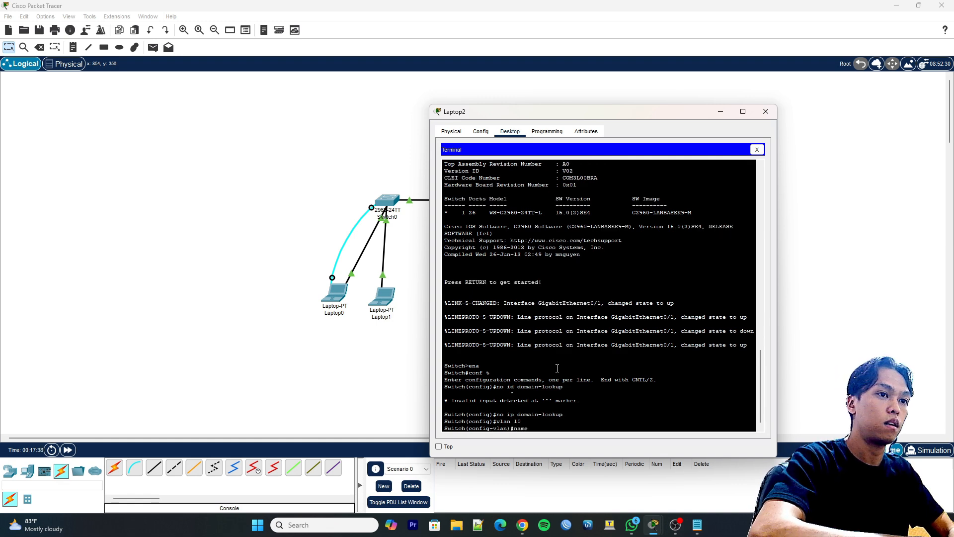
type("CLIENT")
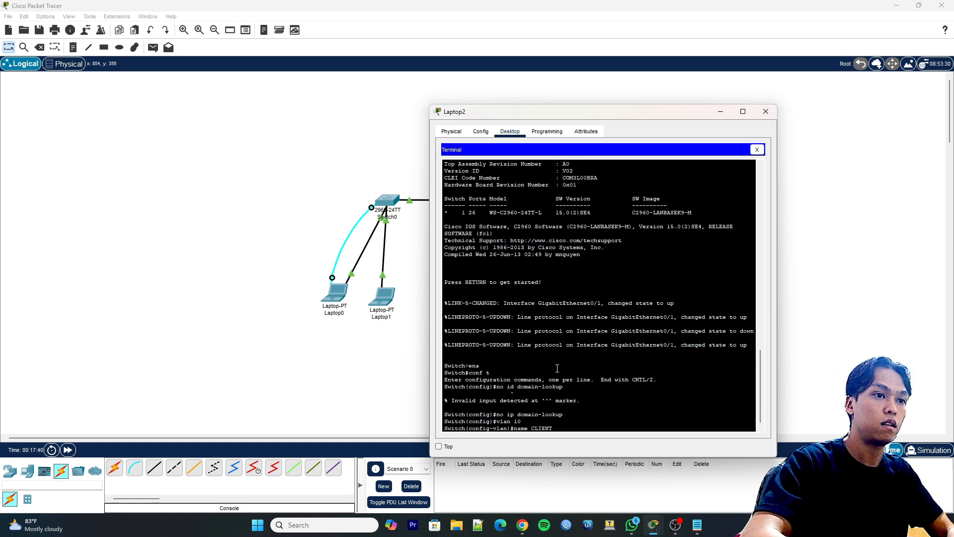
key("Return")
- Create VLAN 20 on the switch and name it CLIENT2
type("vlan 20")
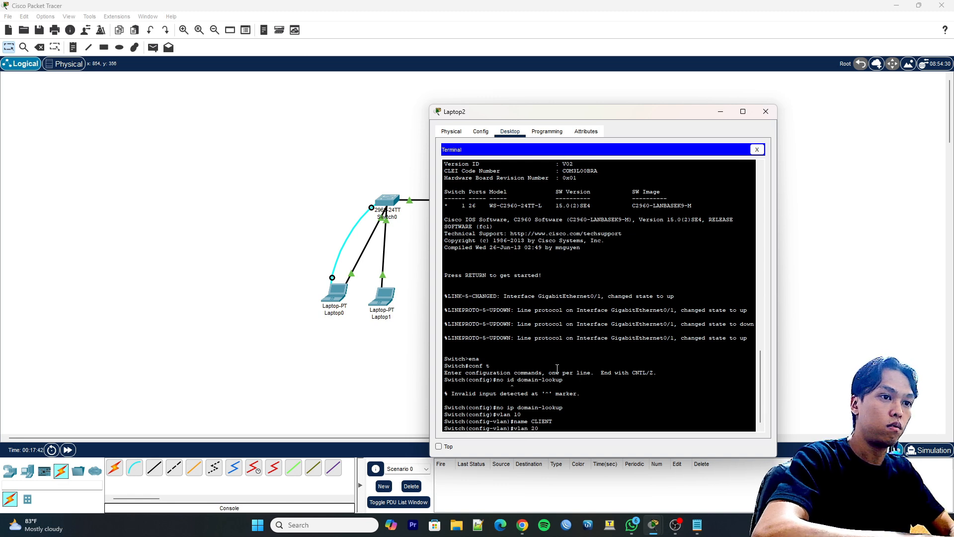
key("Return")
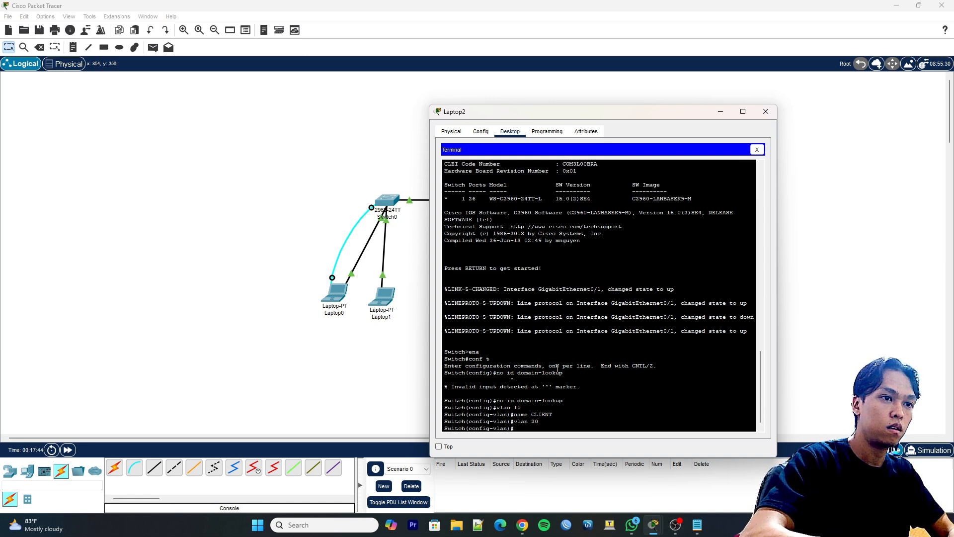
type("name CLIE")
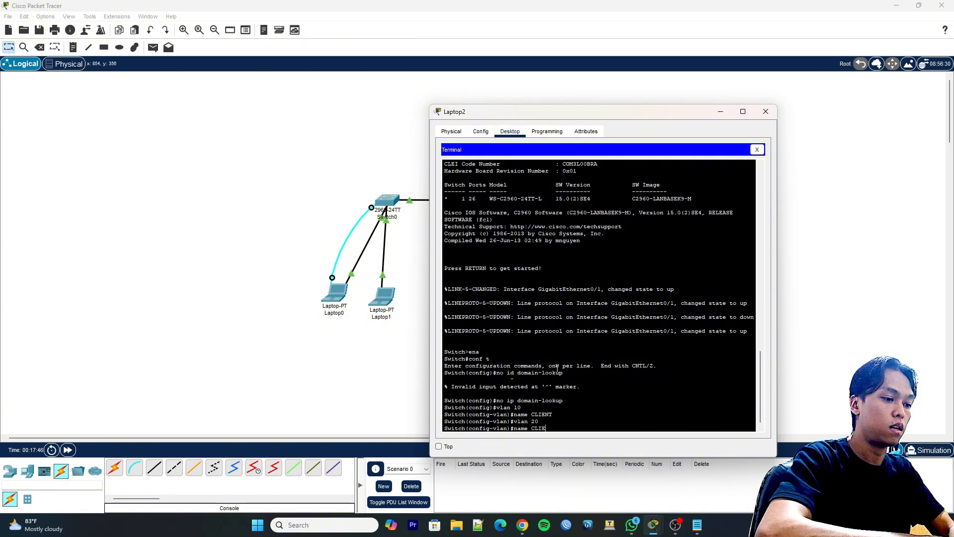
type("NT2")
key("Return")
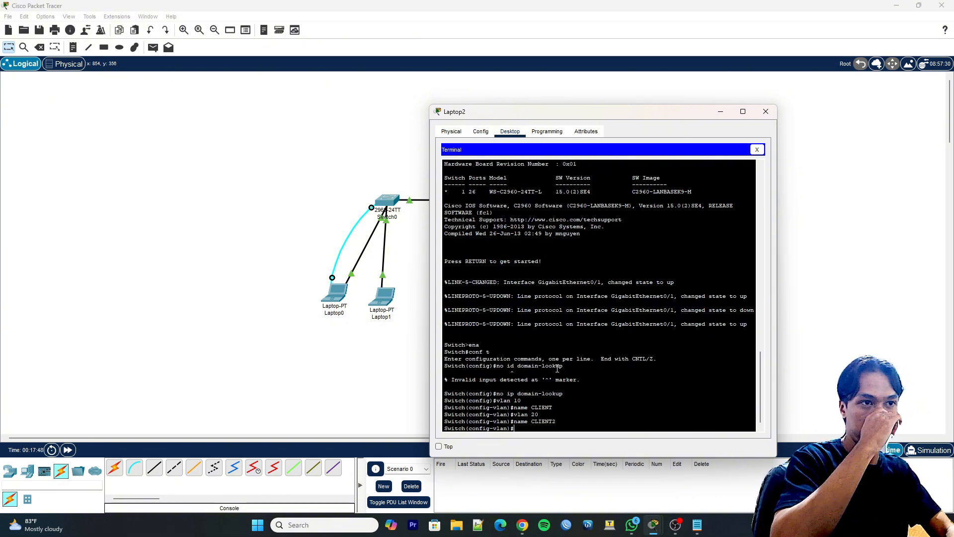
- Set the interface range fa0/1-2 to access mode with switchport mode access
type("int")
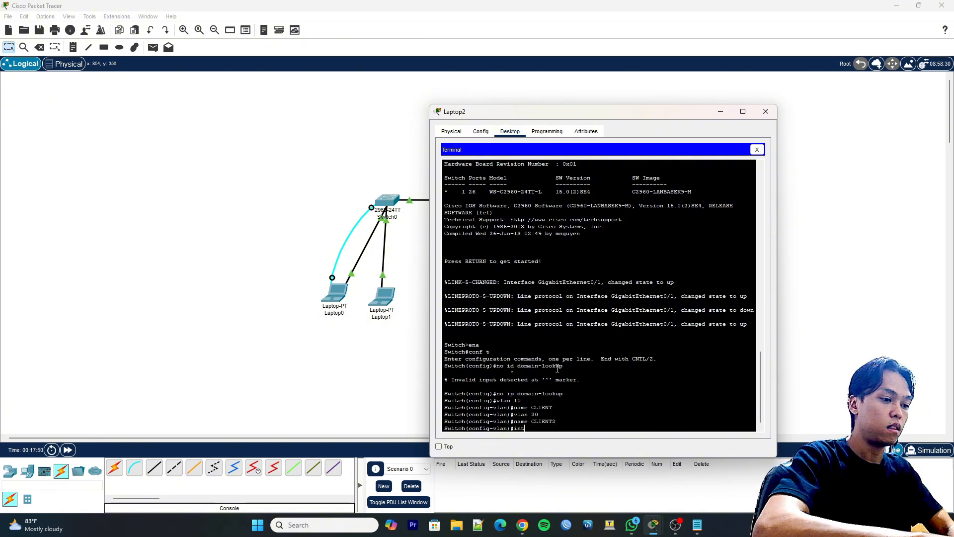
type(" range")
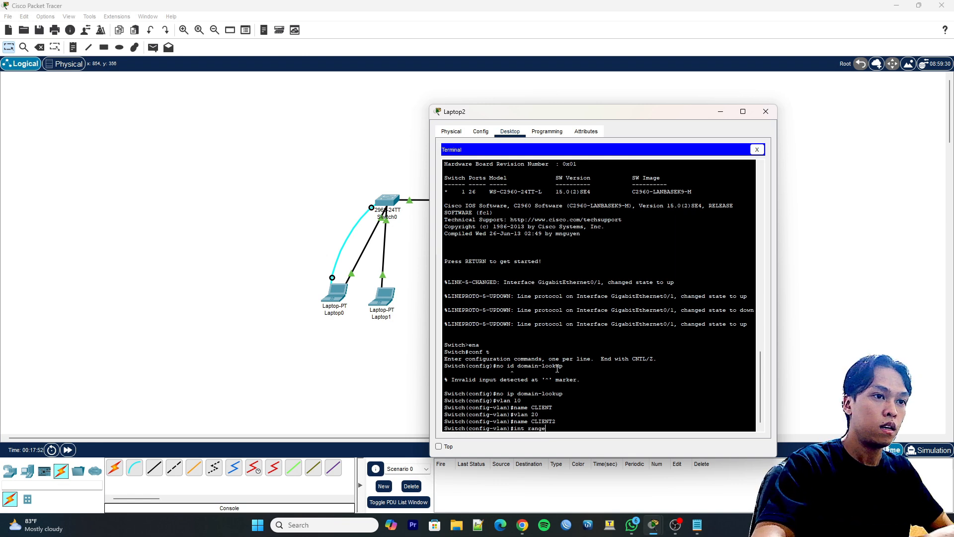
type(" fa")
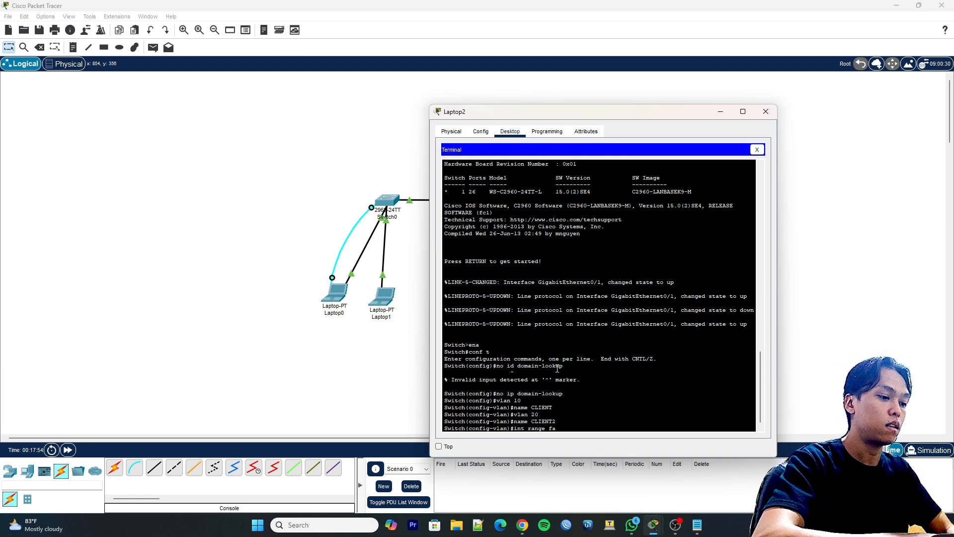
type("s")
key("BackSpace")
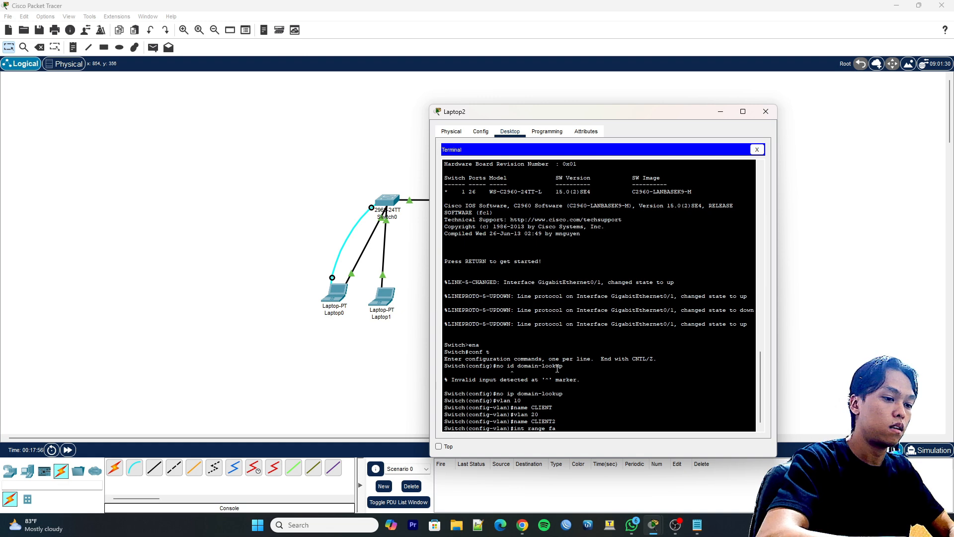
type("0/1-2")
key("Return")
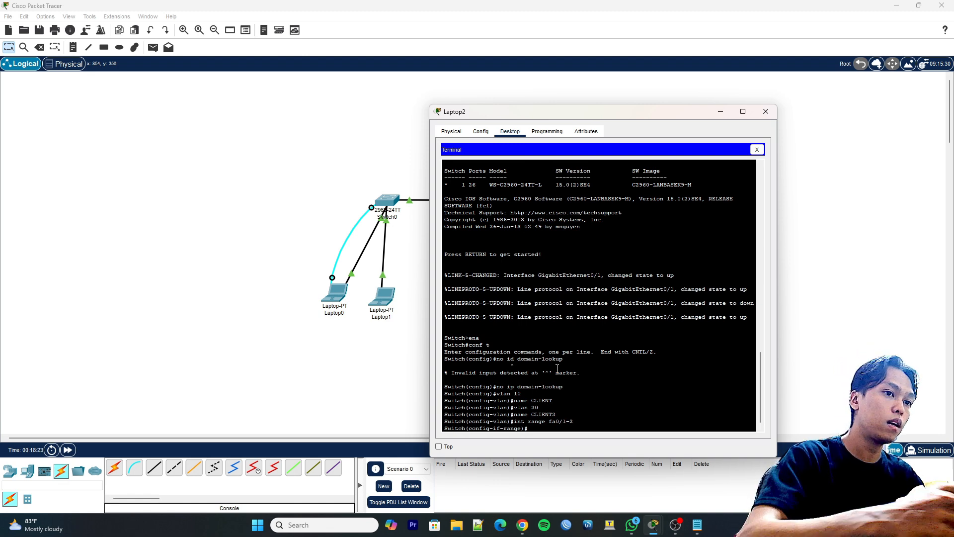
type("switchport")
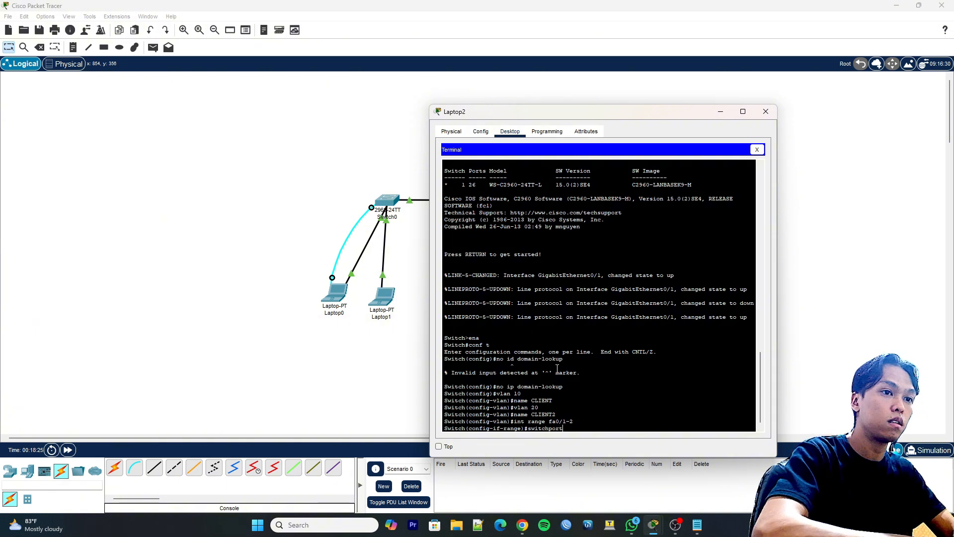
type(" mdoe a")
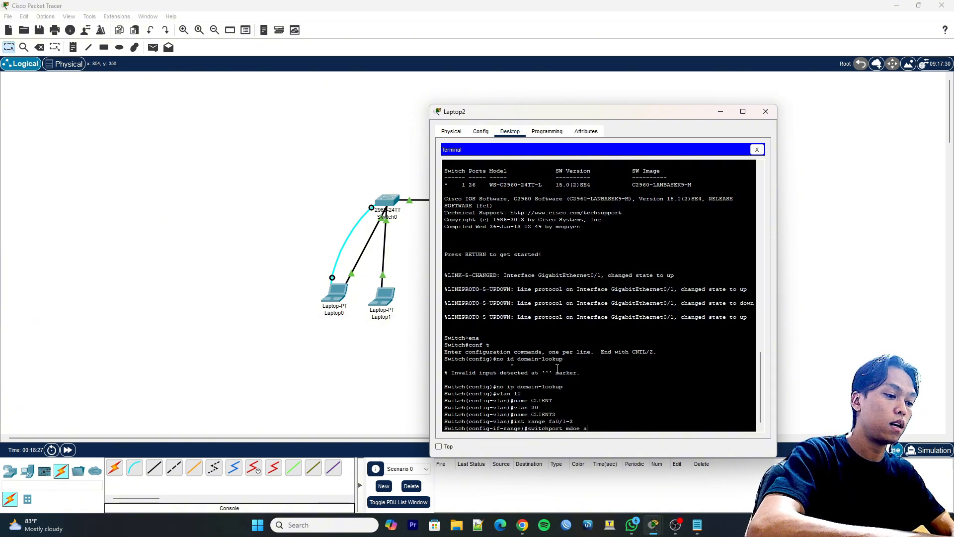
type("ccess")
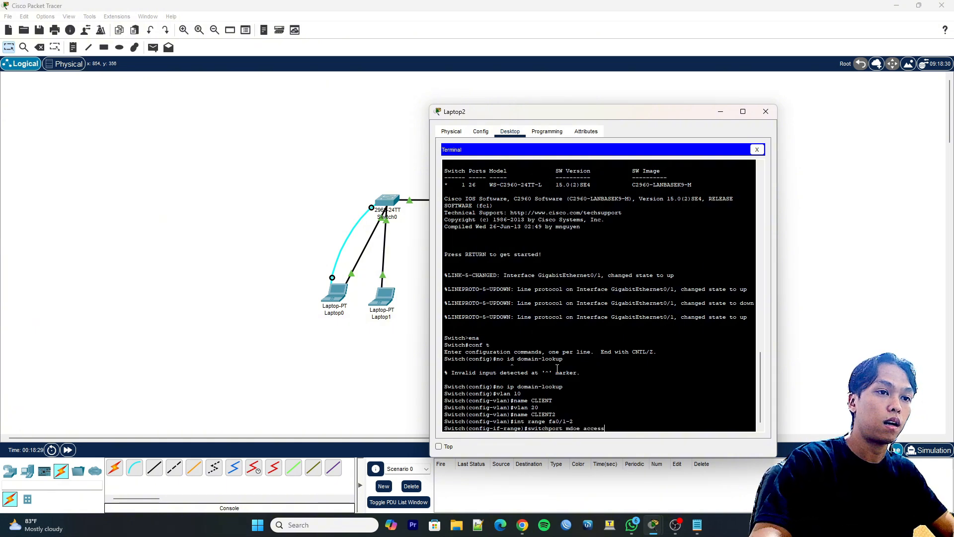
key("Return")
key("Up")
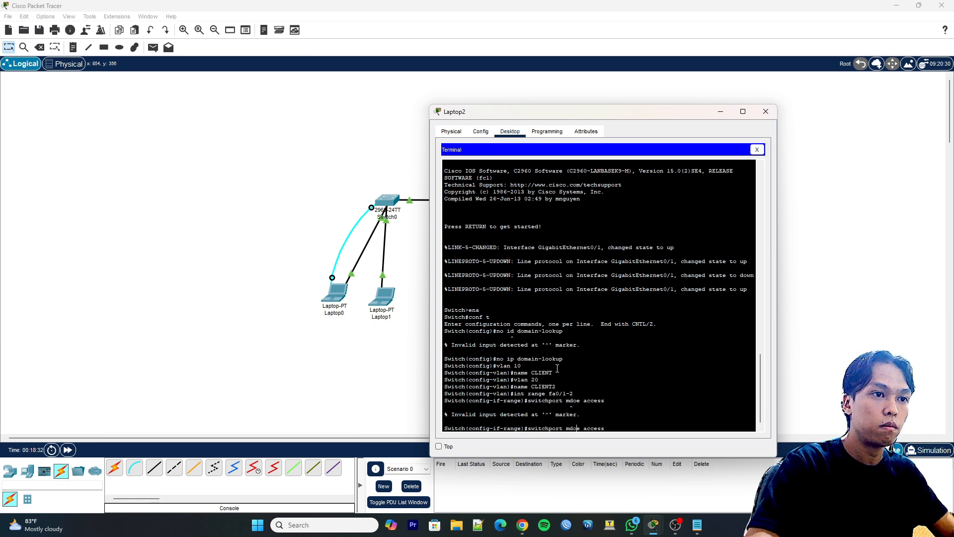
key("BackSpace")
key("BackSpace")
type("od")
key("Return")
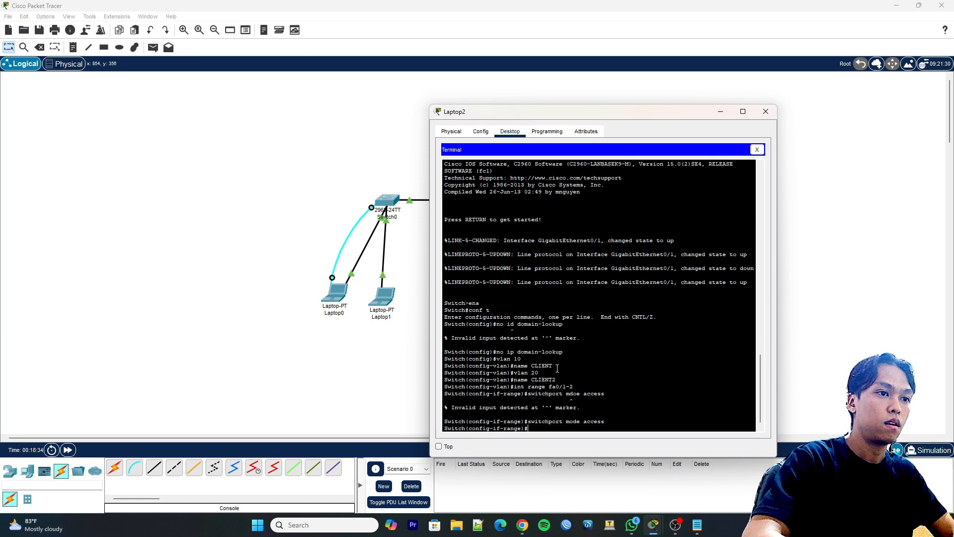
- Assign interfaces fa0/1-2 to VLAN 10 with switchport access vlan 10
type("switchprt")
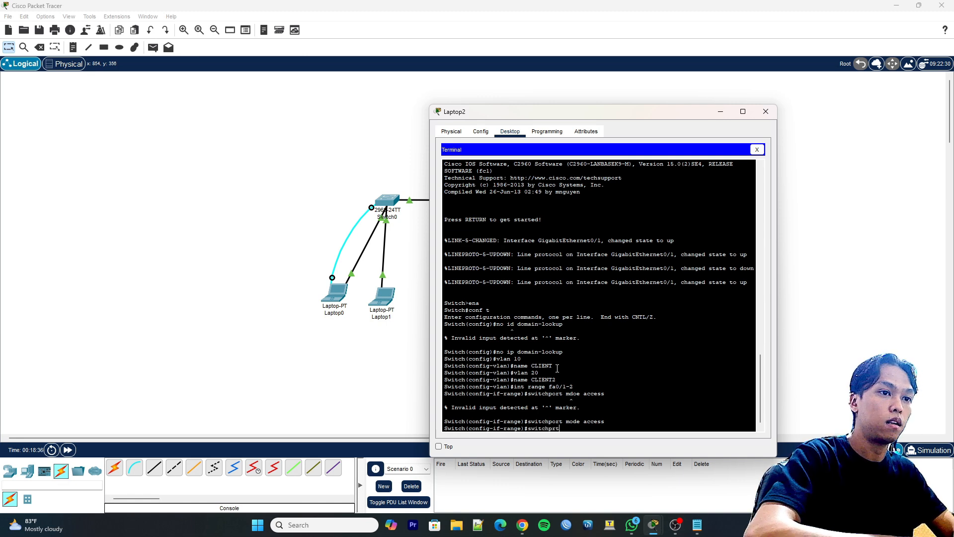
key("BackSpace")
key("BackSpace")
type("ort")
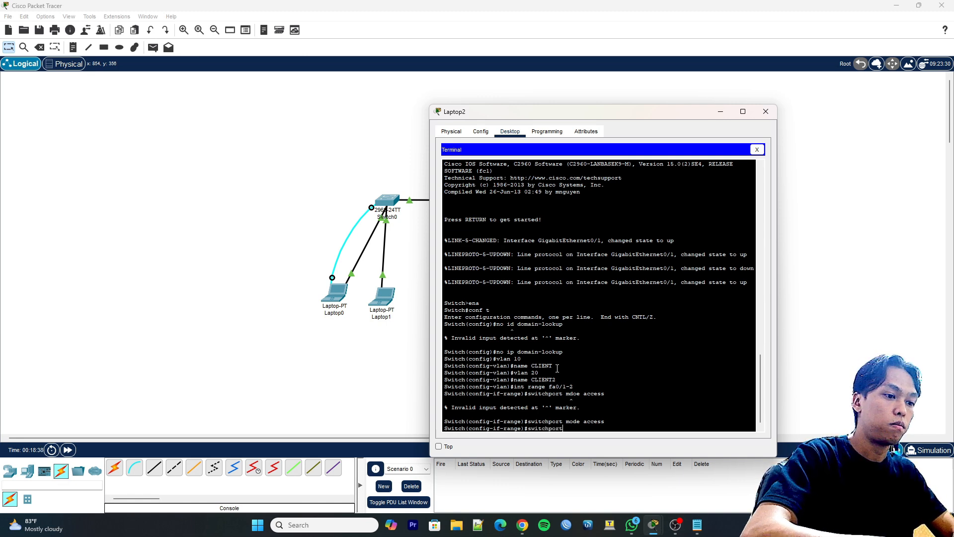
type(" a")
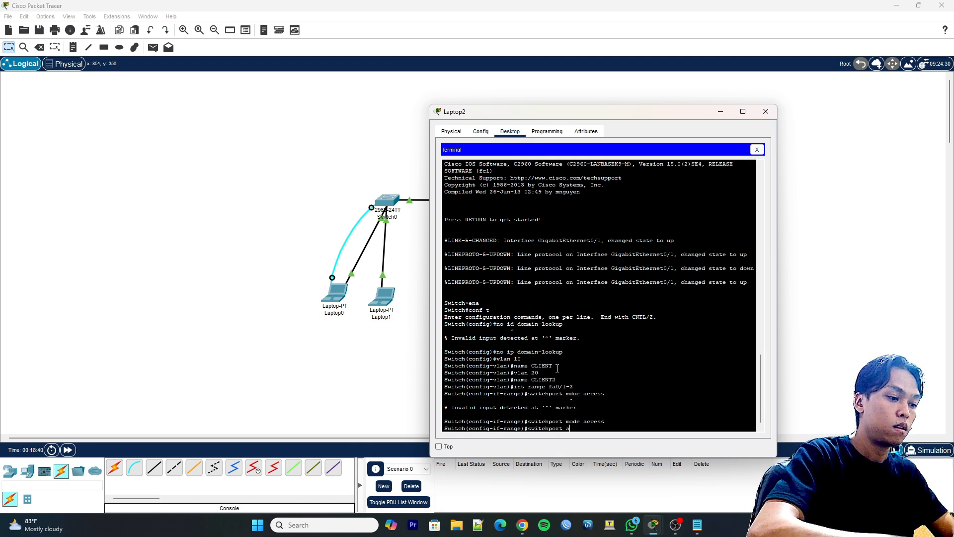
type("ccess vlan 1")
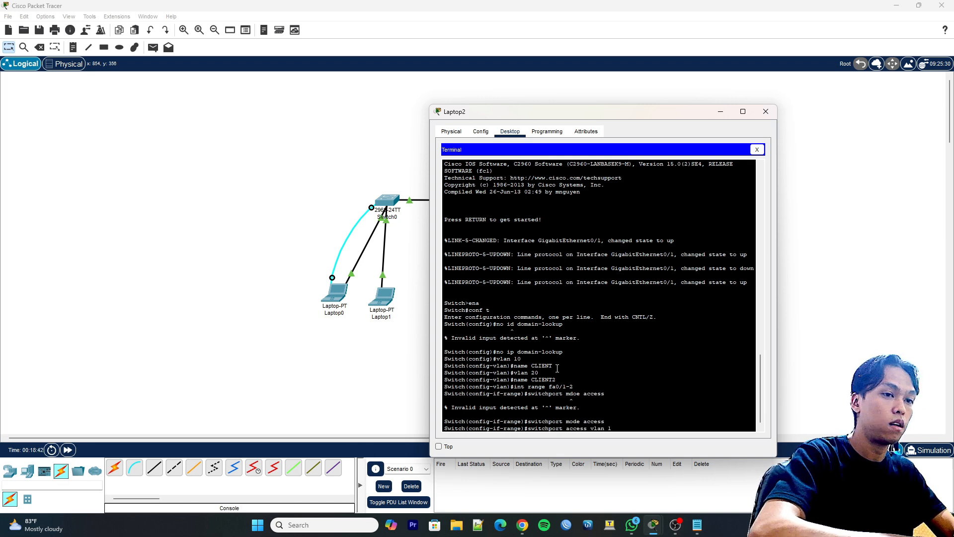
type("0")
key("Return")
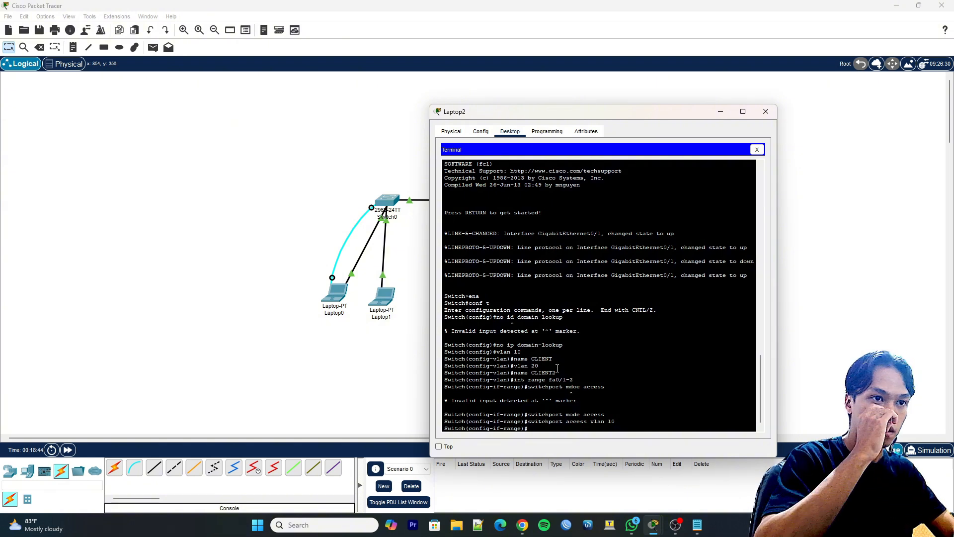
- Set the interface range fa0/3-4 to access mode with switchport mode access
type("int")
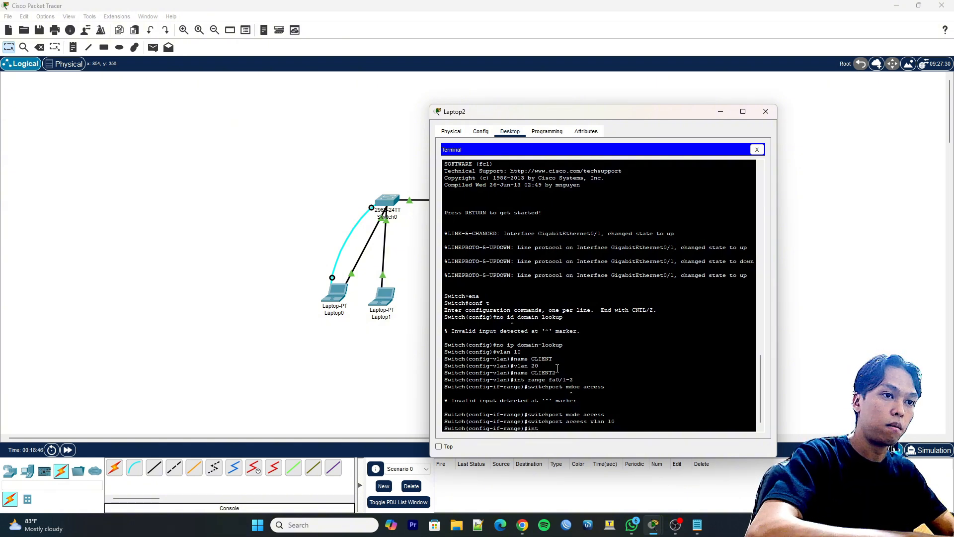
type(" range")
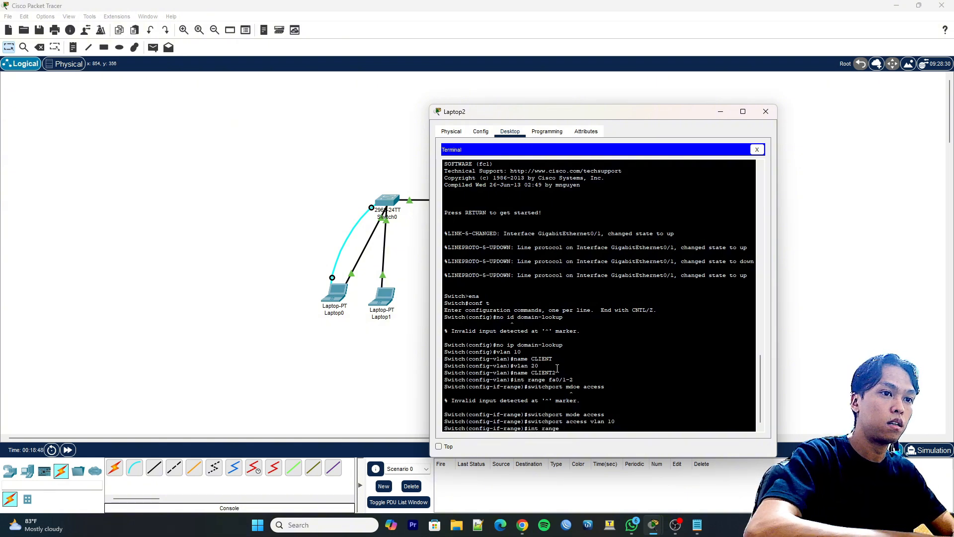
type(" f")
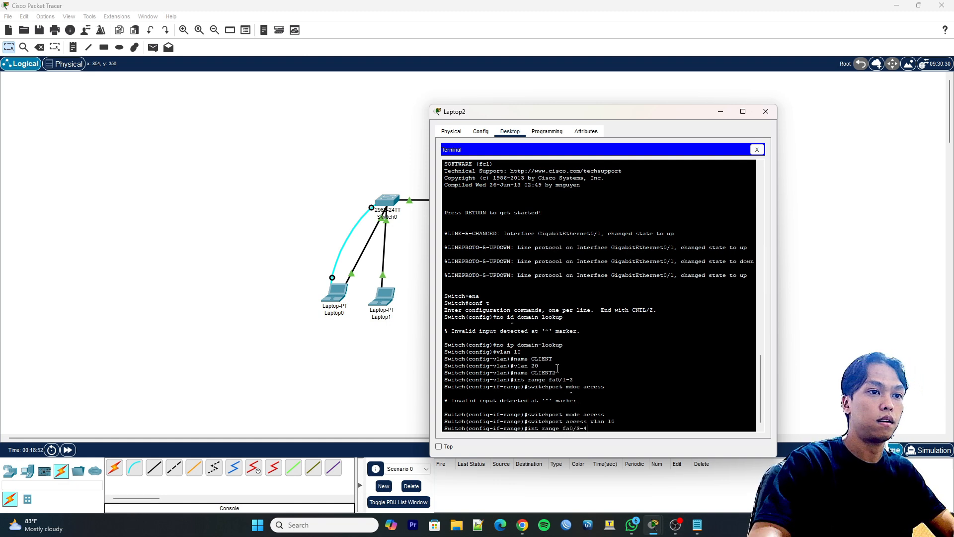
type("a0/3-4")
key("Return")
type("sw")
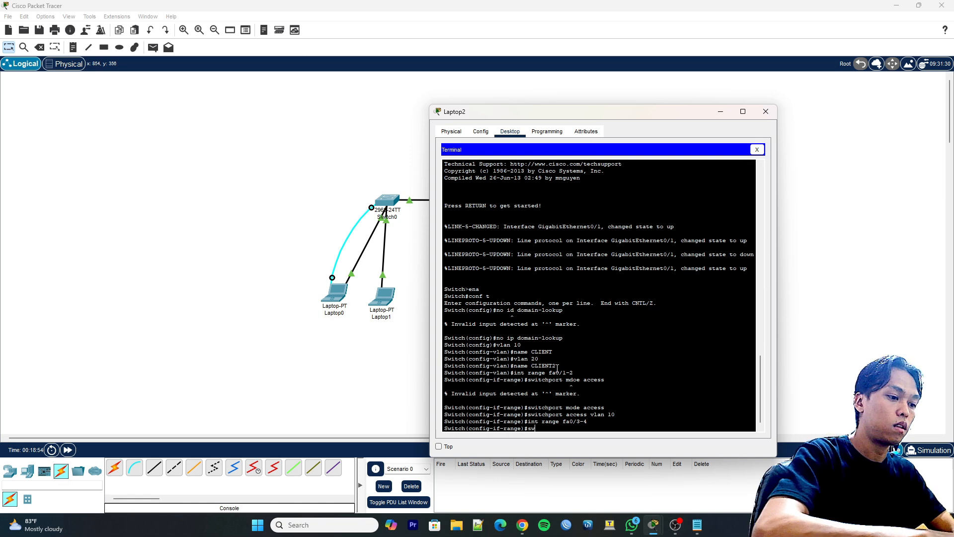
type("itchport mod")
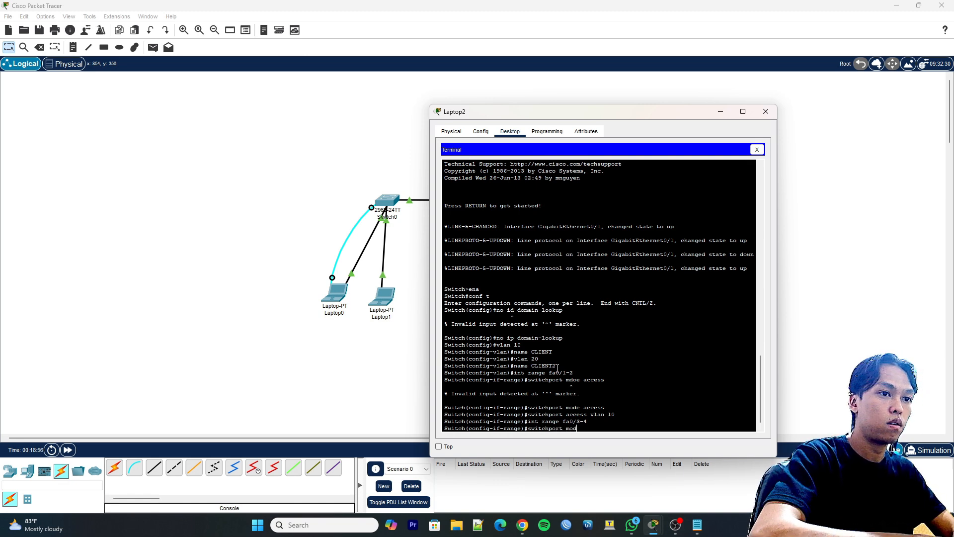
type("e access")
key("Return")
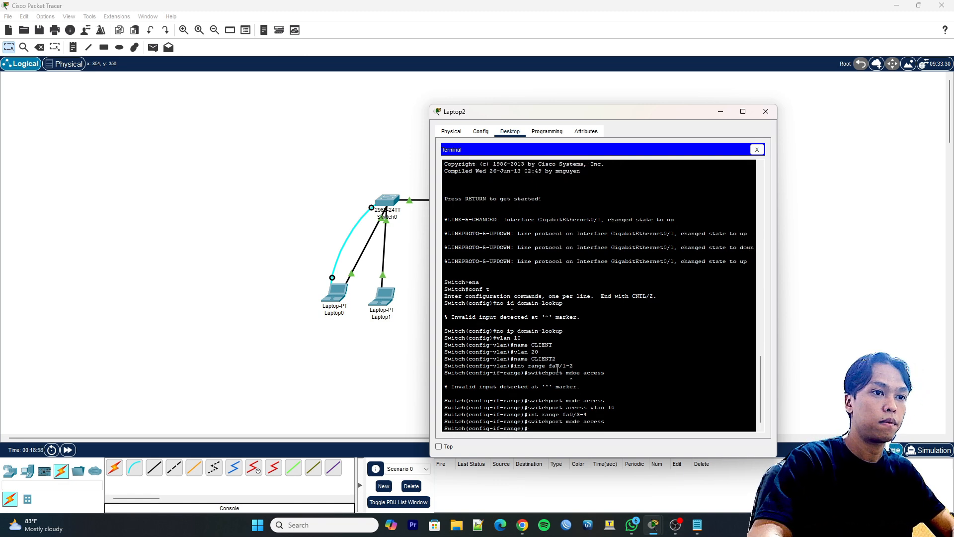
- Assign interfaces fa0/3-4 to VLAN 20 with switchport access vlan 20, and leave configuration mode with end
type("switcport")
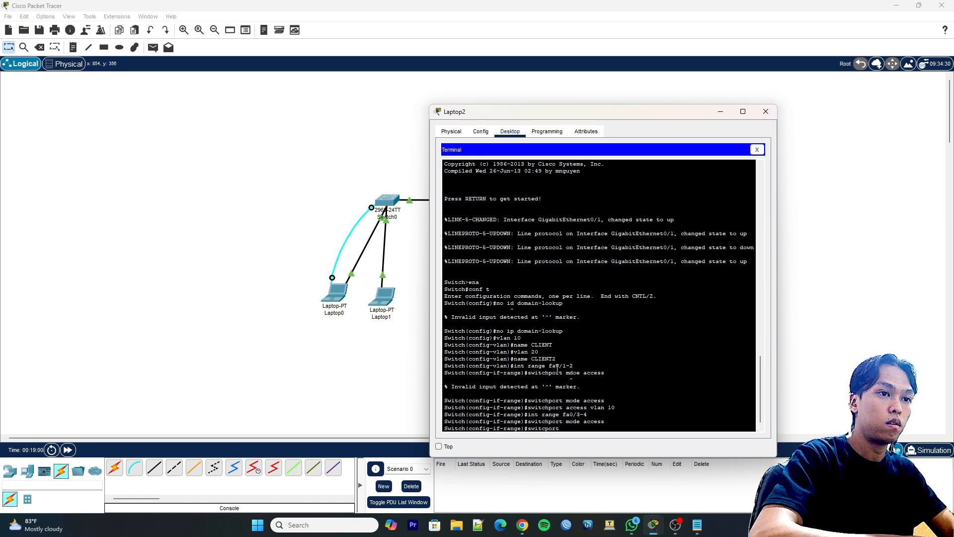
type(" access")
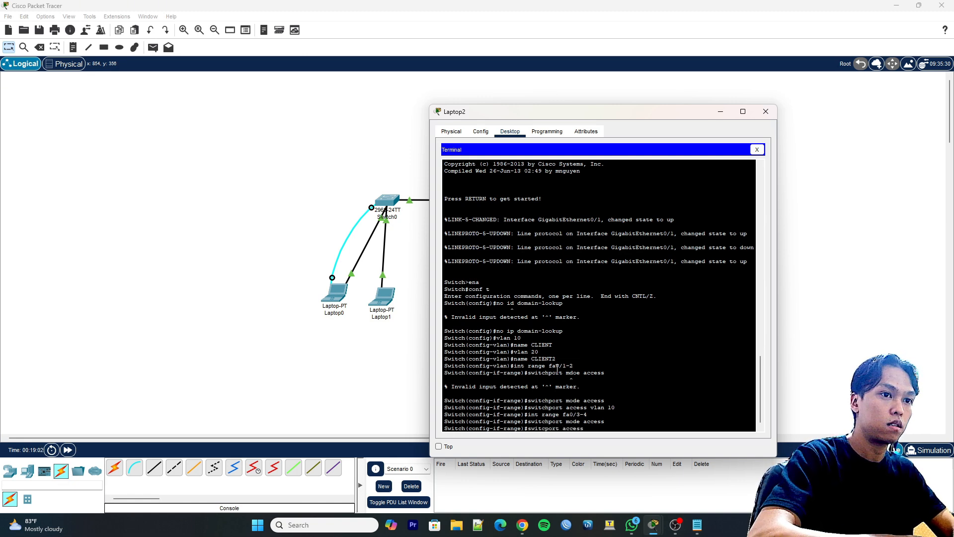
type(" vlan 20")
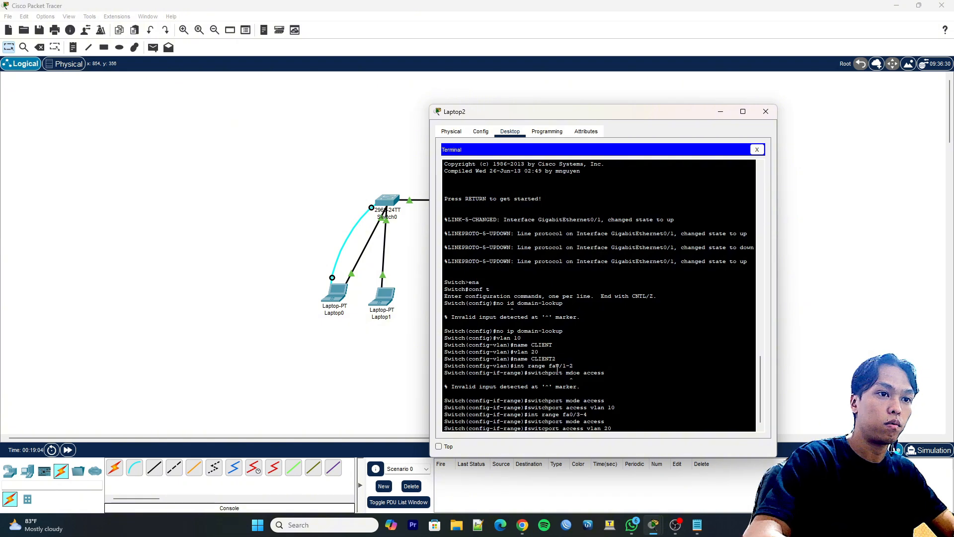
key("Return")
key("Up")
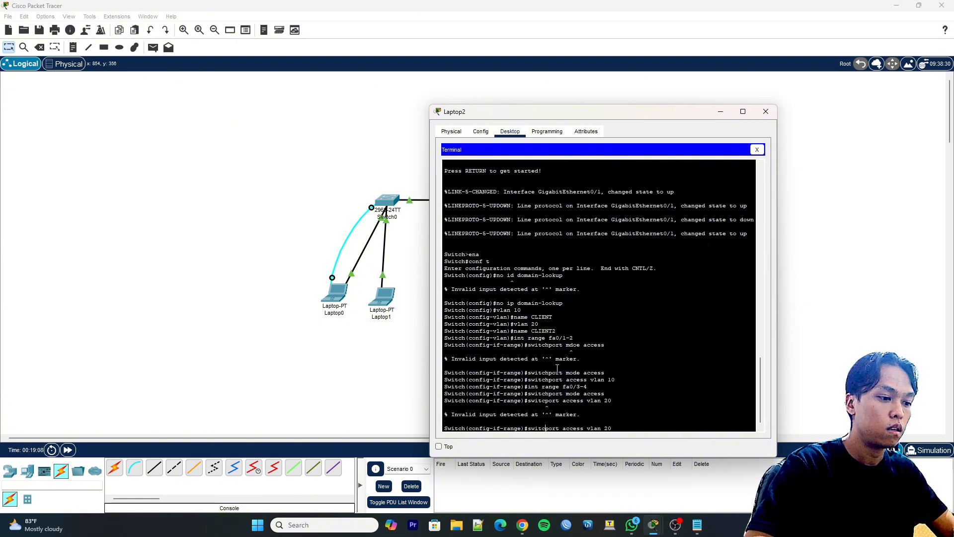
type("h")
key("Return")
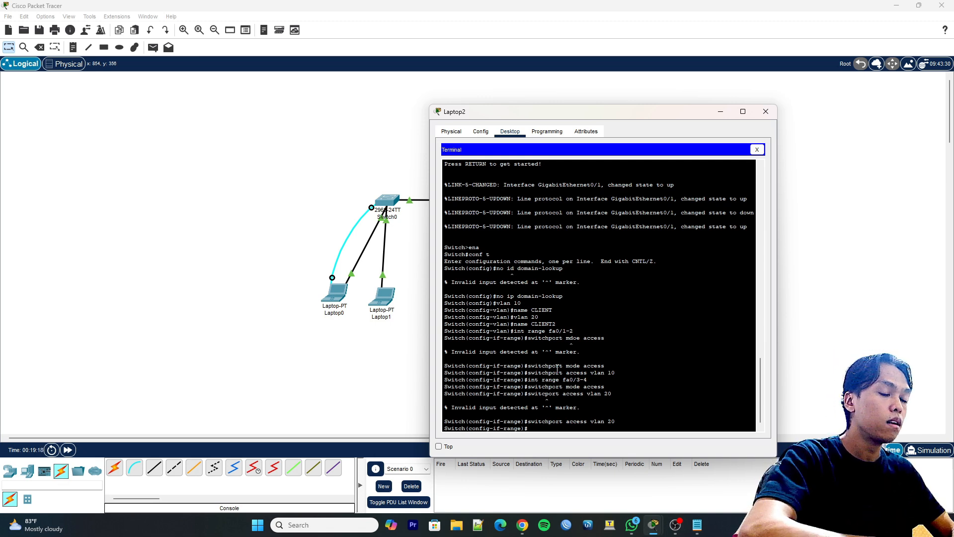
type("end")
key("Return")
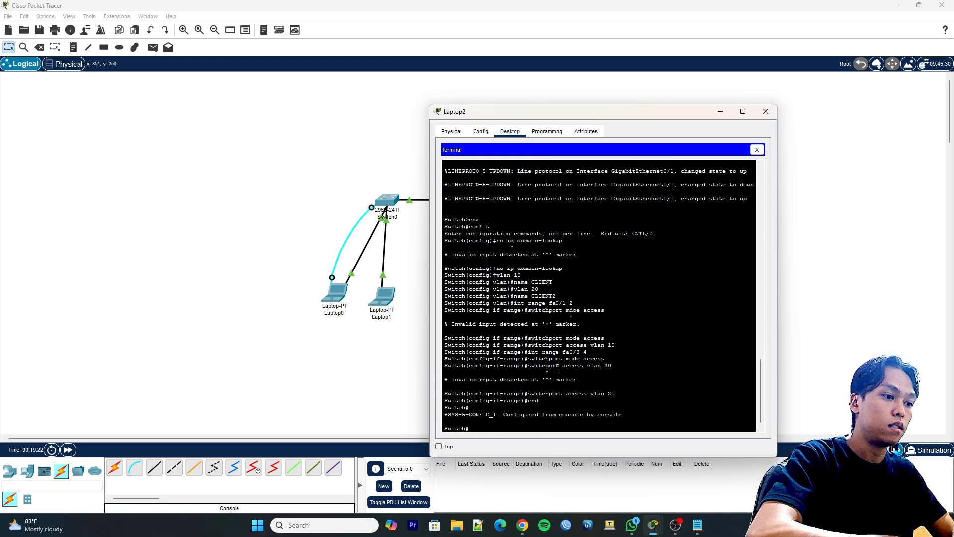
- Display the VLAN table with show vlan and examine the names and port assignments of VLANs 10 and 20
type("show vlan")
key("Return")
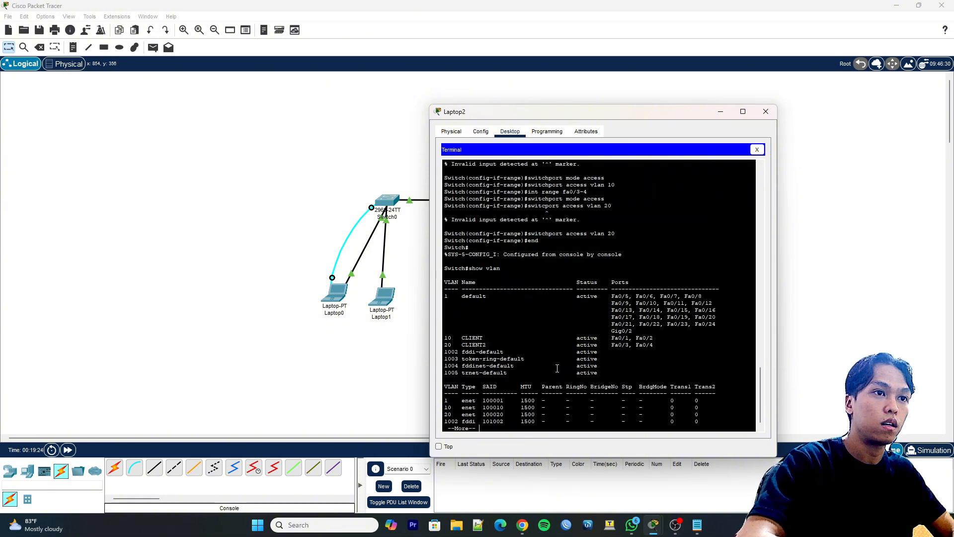
left_click_drag(444, 337, 660, 338)
left_click(591, 339)
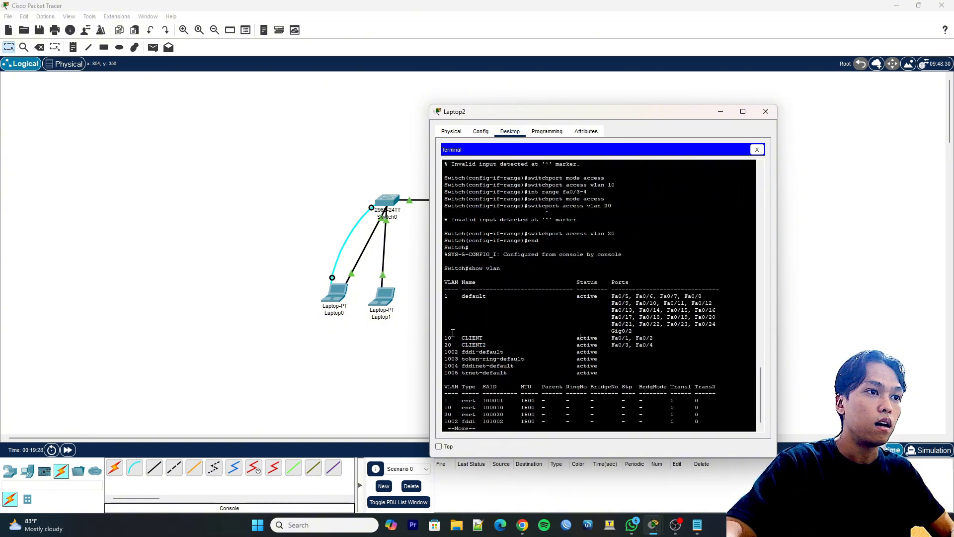
left_click_drag(444, 337, 655, 338)
left_click(613, 347)
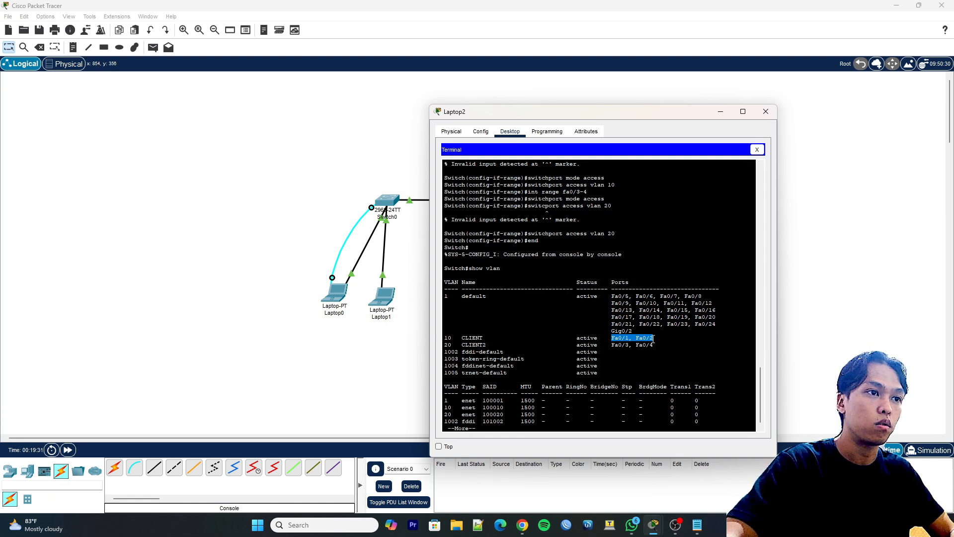
left_click(655, 339)
left_click_drag(448, 344, 654, 345)
left_click(601, 345)
left_click(654, 345)
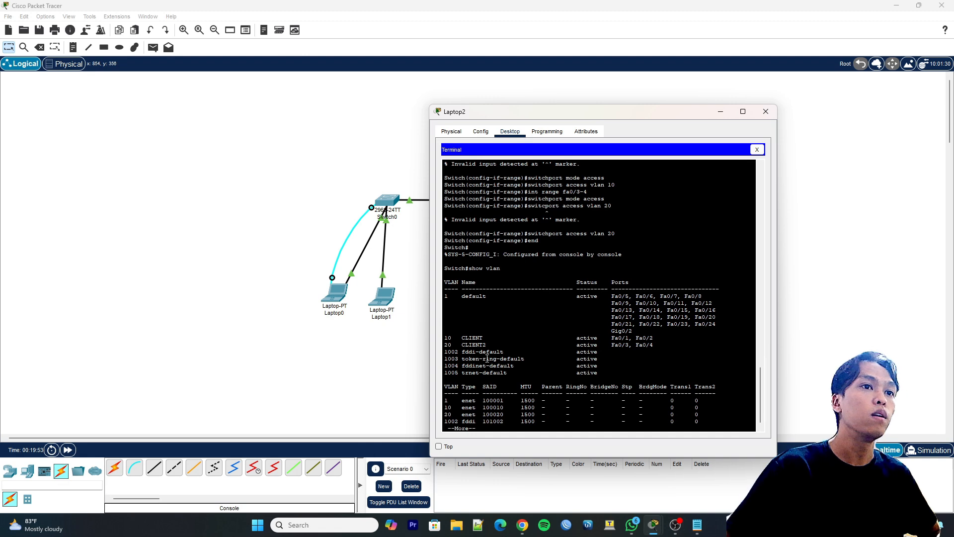
- Examine the ports listed under default VLAN 1 in the VLAN table, and close Laptop2's terminal
left_click_drag(612, 297, 716, 325)
left_click(460, 297)
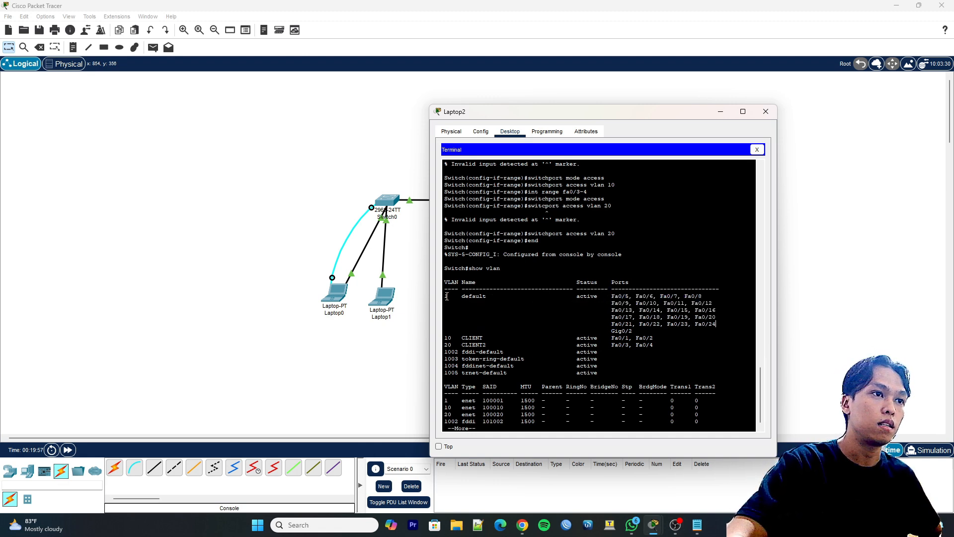
left_click_drag(445, 297, 715, 326)
left_click(588, 342)
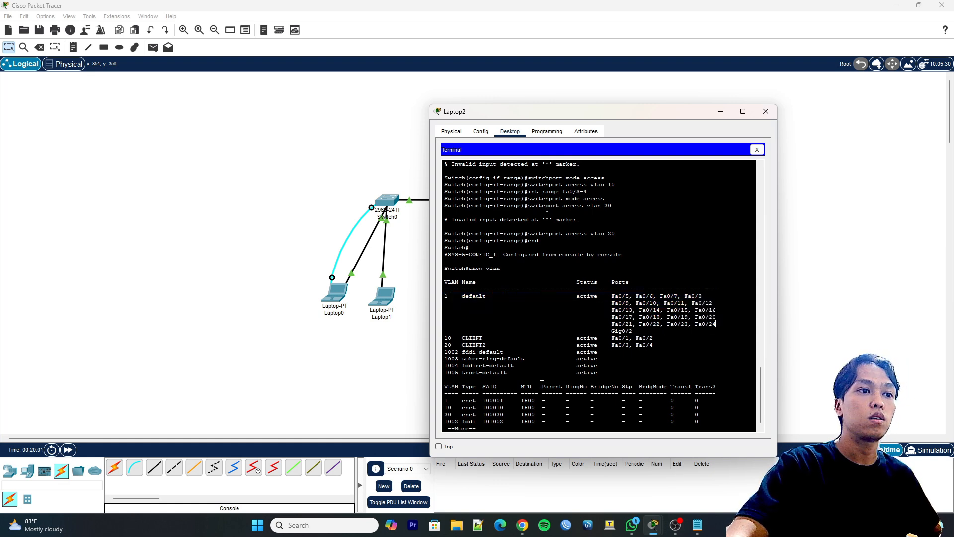
scroll(541, 384, "down", 1)
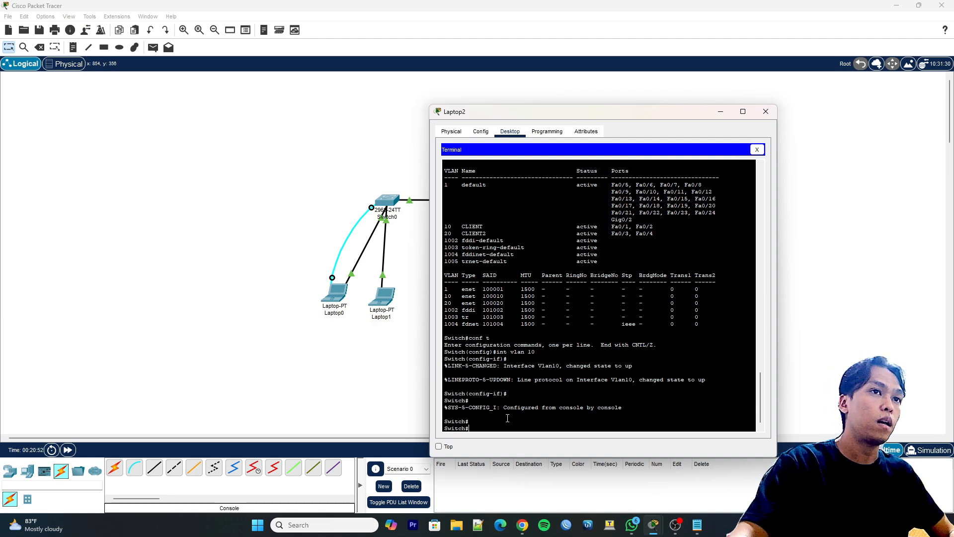
left_click(757, 149)
left_click(765, 111)
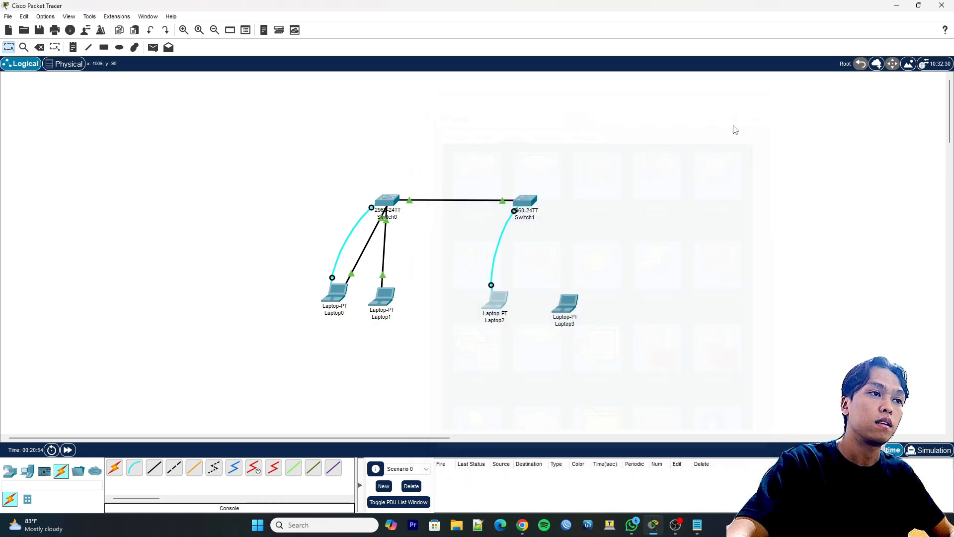
- Connect Laptop2's FastEthernet0 port to Switch1's FastEthernet0/1 port with a copper straight-through cable
left_click(154, 468)
left_click(496, 302)
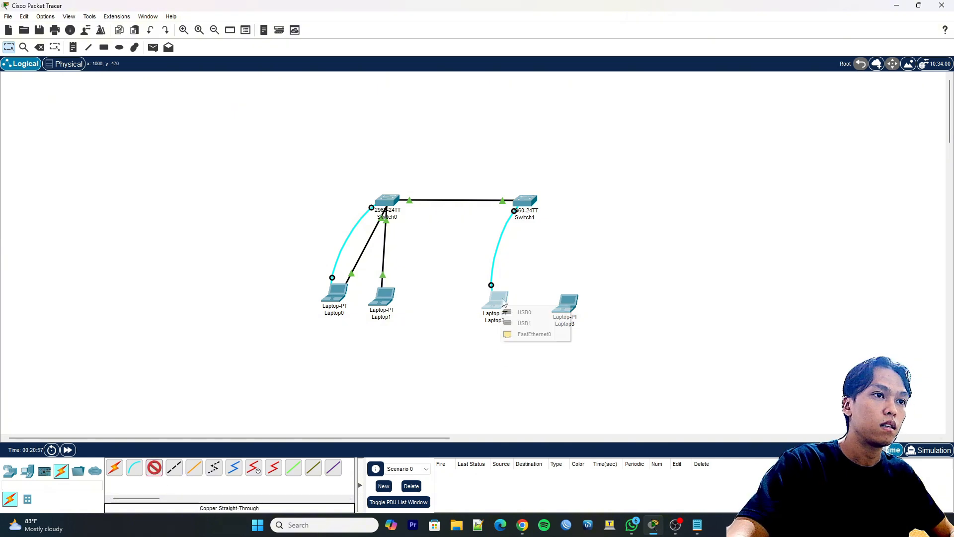
left_click(528, 322)
left_click(525, 202)
left_click(534, 209)
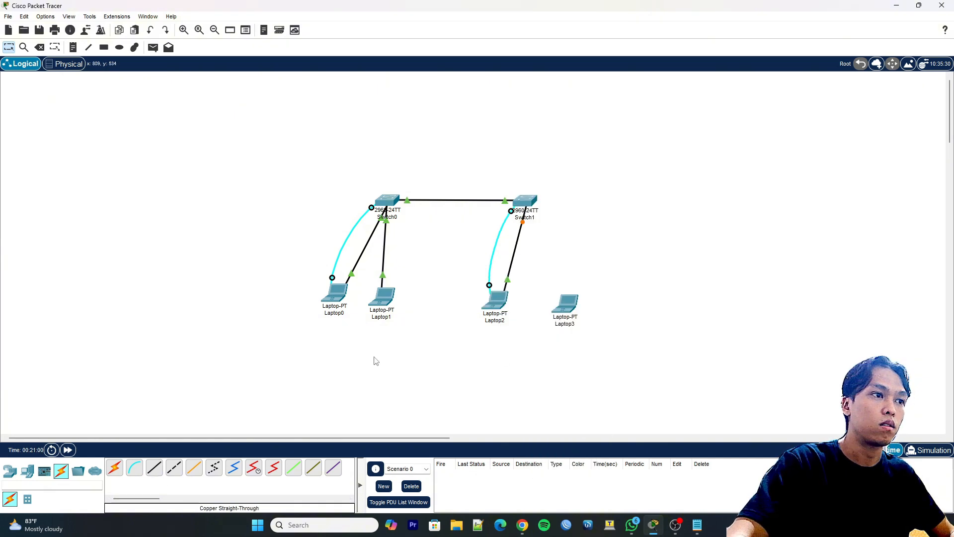
- Connect Laptop3's FastEthernet0 port to Switch1's FastEthernet0/3 port with a copper straight-through cable
left_click(154, 469)
left_click(565, 304)
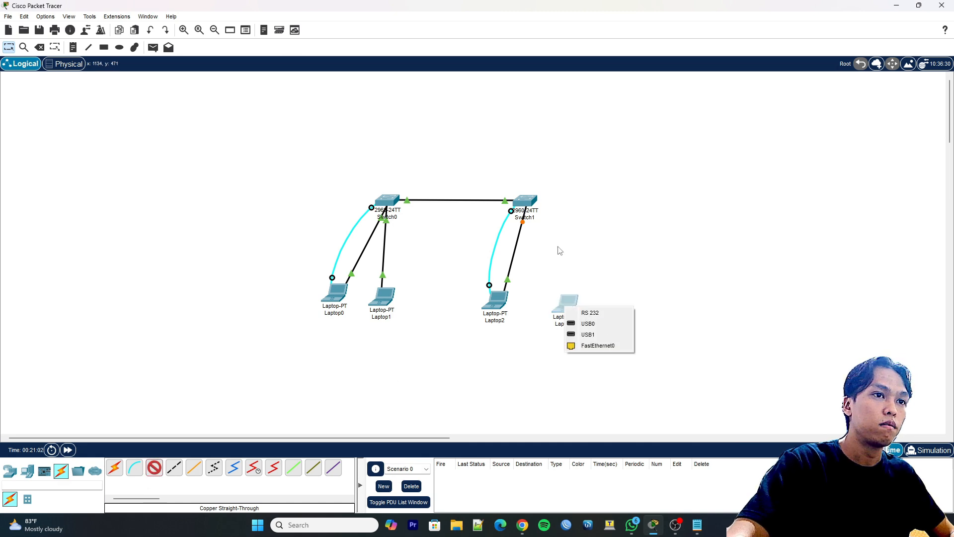
left_click(599, 345)
left_click(525, 202)
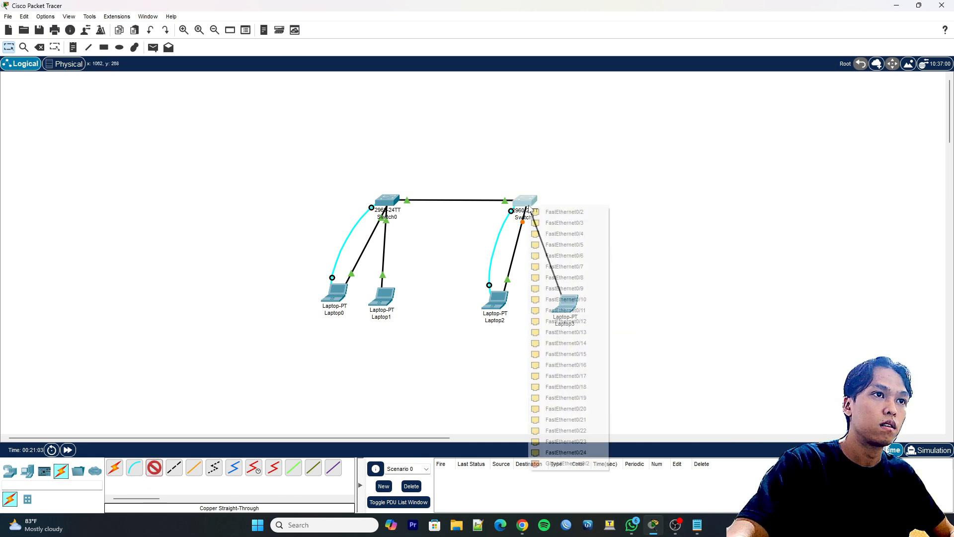
left_click(575, 223)
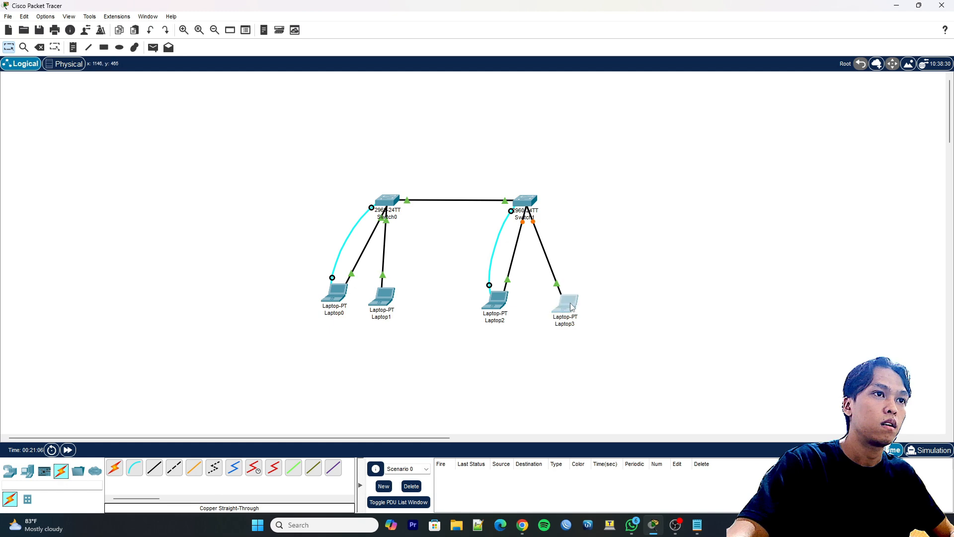
- Give Laptop0 the static IPv4 address 172.16.10.2 with subnet mask 255.255.0.0, and close its configuration
left_click(340, 301)
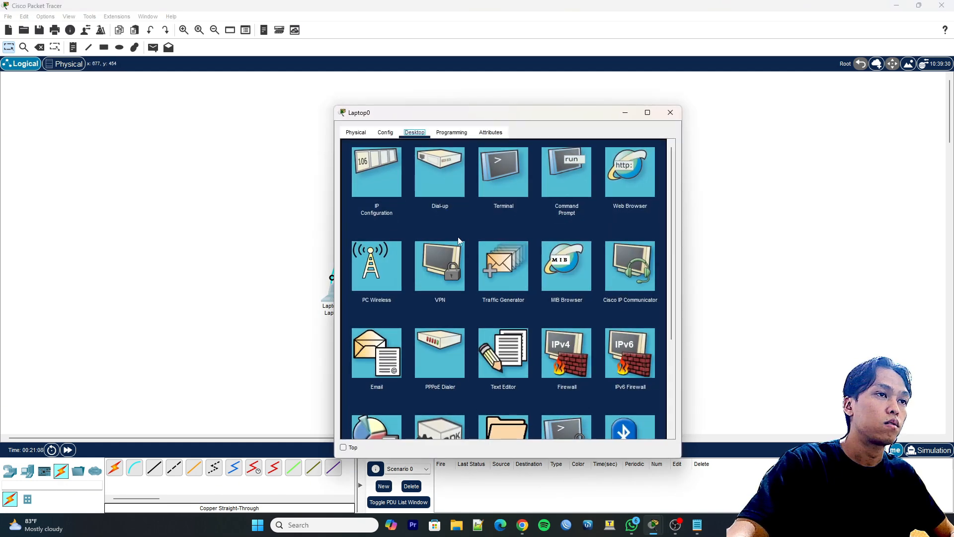
left_click(671, 112)
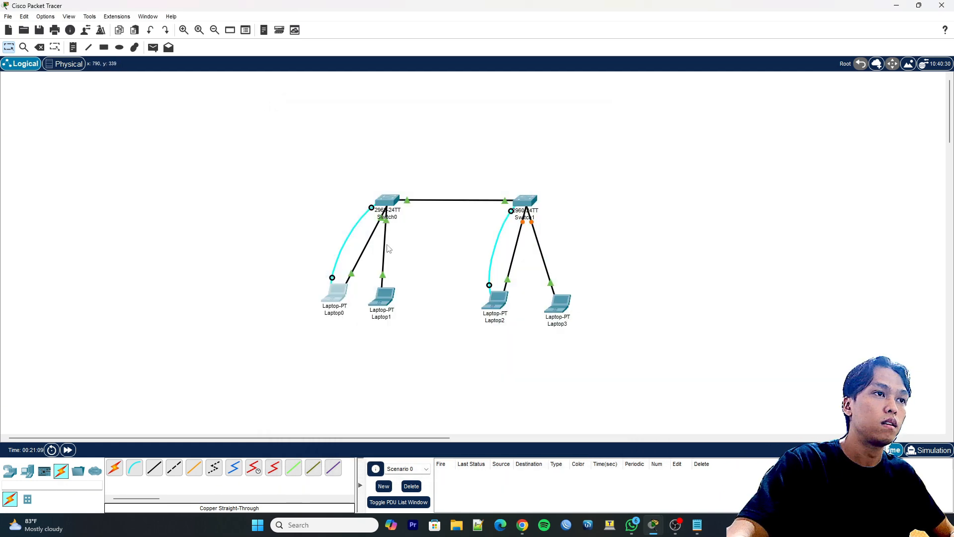
left_click(337, 297)
left_click_drag(499, 116, 507, 110)
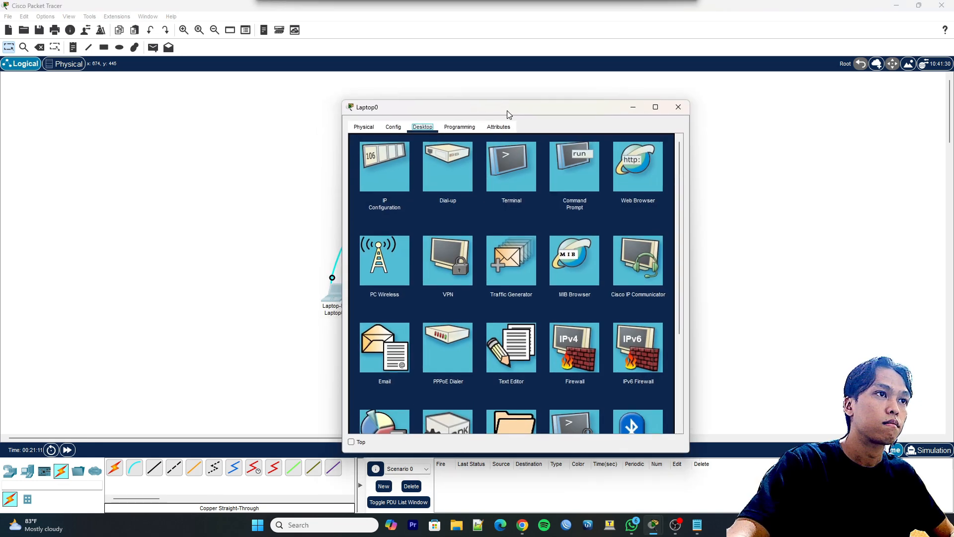
left_click(378, 166)
left_click_drag(567, 110, 583, 106)
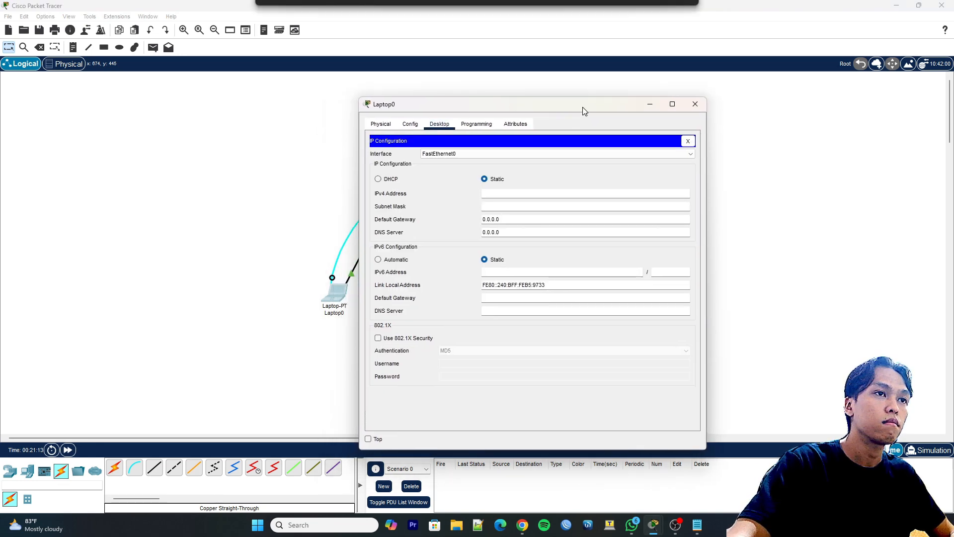
left_click(503, 191)
type("172.16")
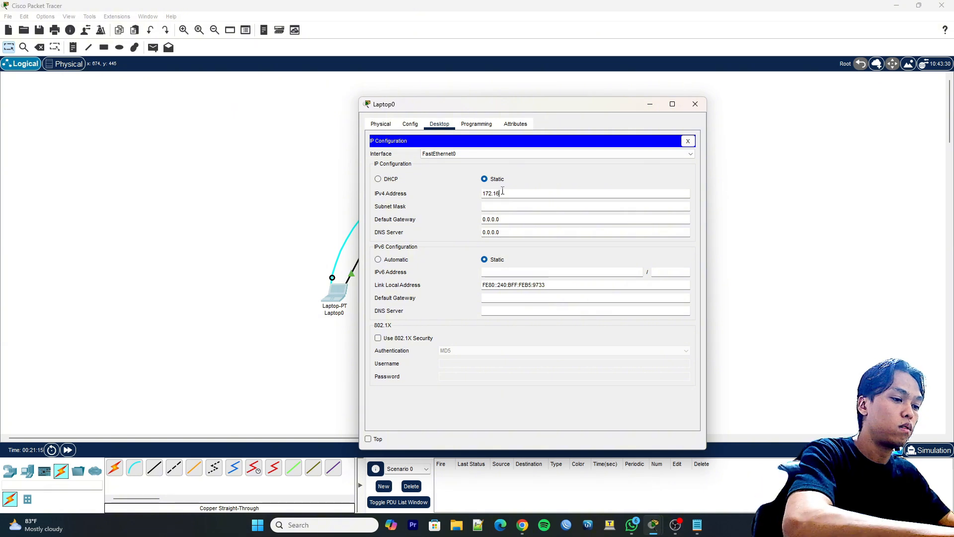
type(".10.2")
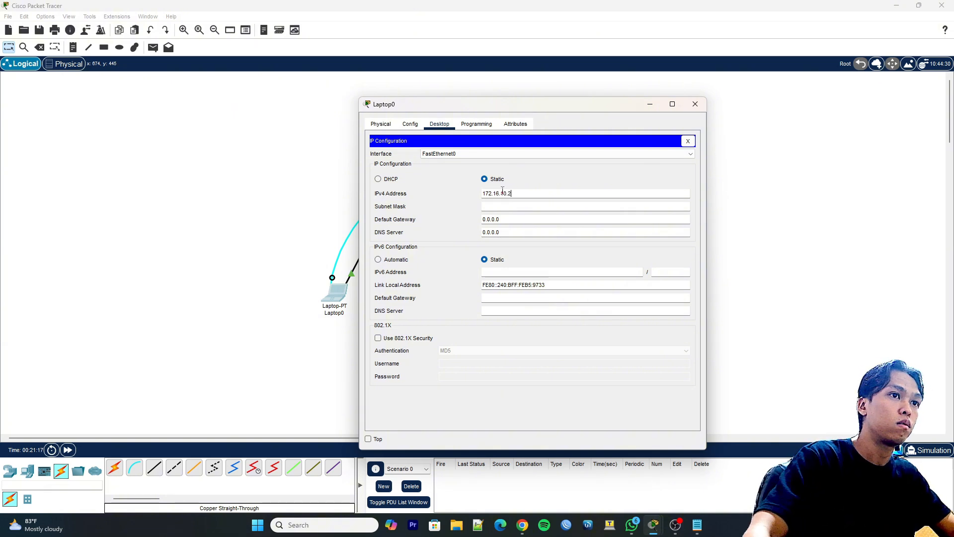
left_click(513, 208)
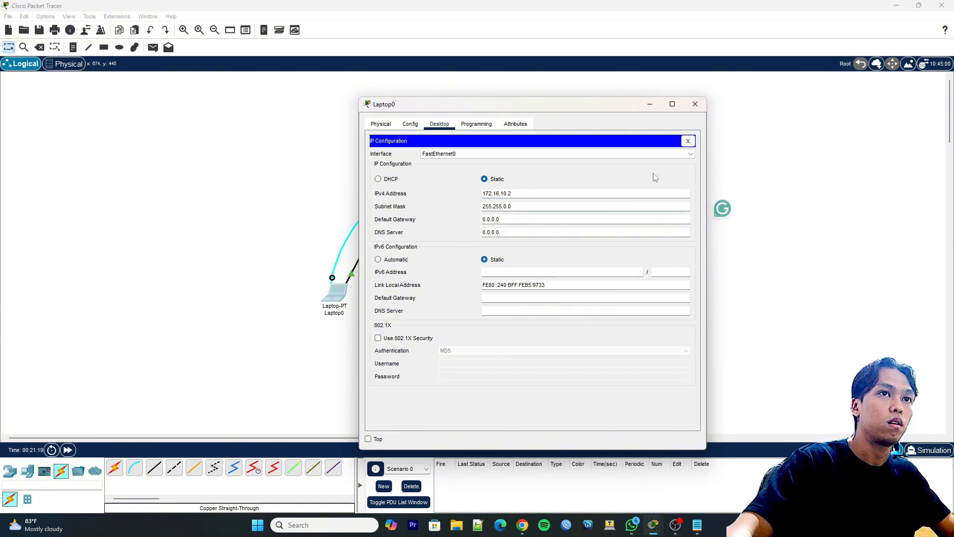
left_click(688, 142)
left_click(696, 104)
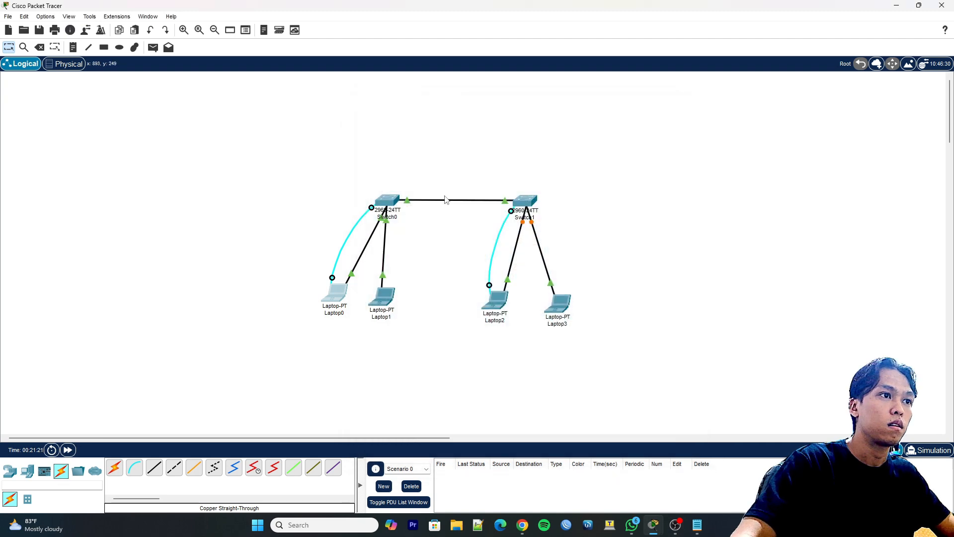
- Give Laptop1 the static IPv4 address 192.168.10.2 with subnet mask 255.255.255.0, and close its configuration
left_click(382, 297)
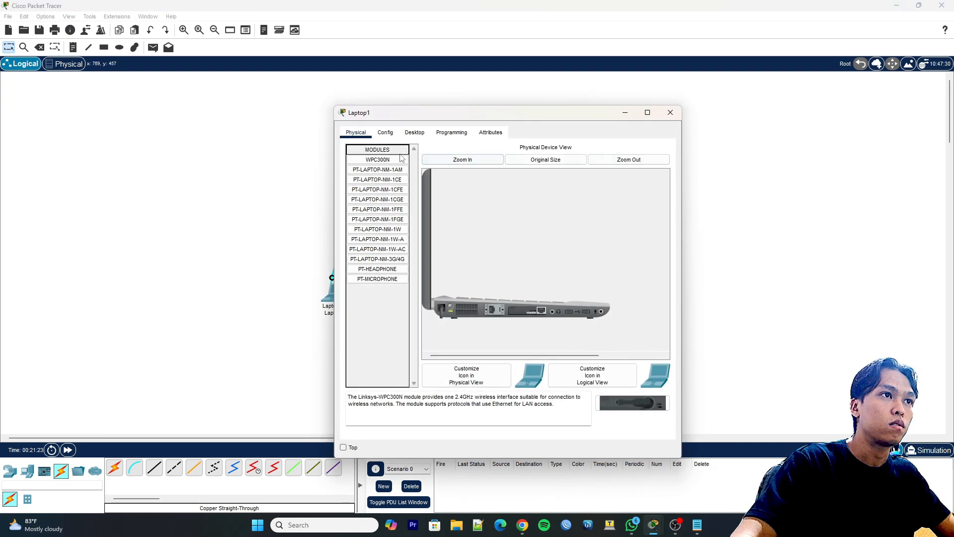
left_click(385, 133)
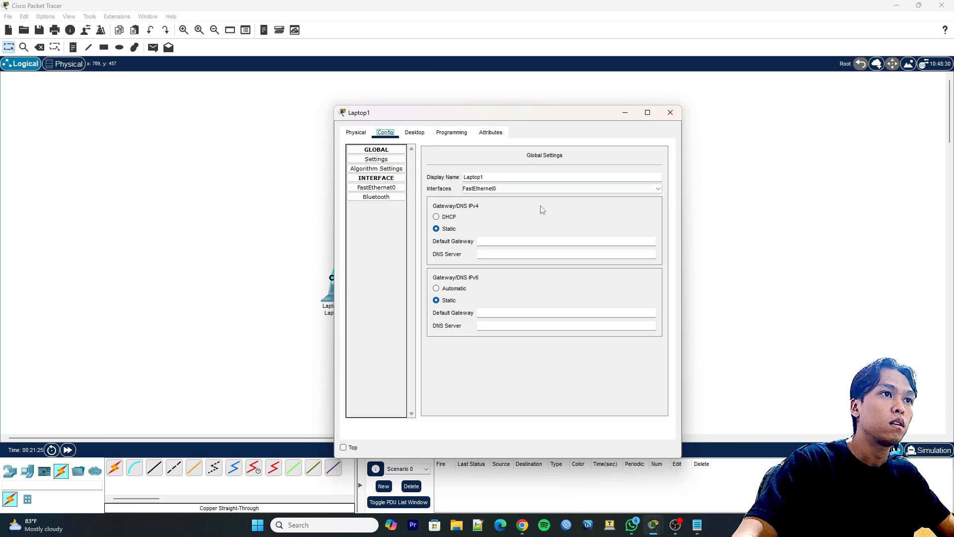
left_click(356, 132)
left_click(415, 132)
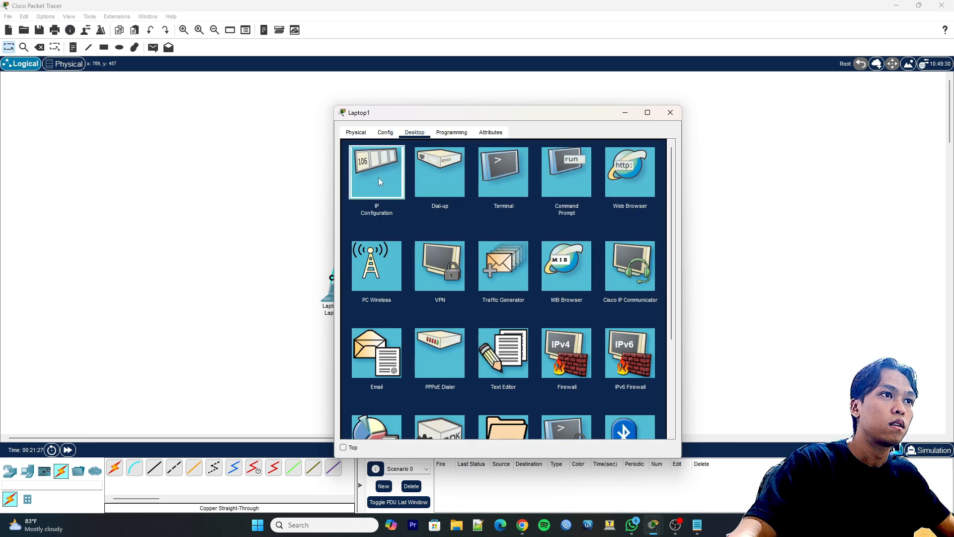
left_click(378, 181)
type("1892")
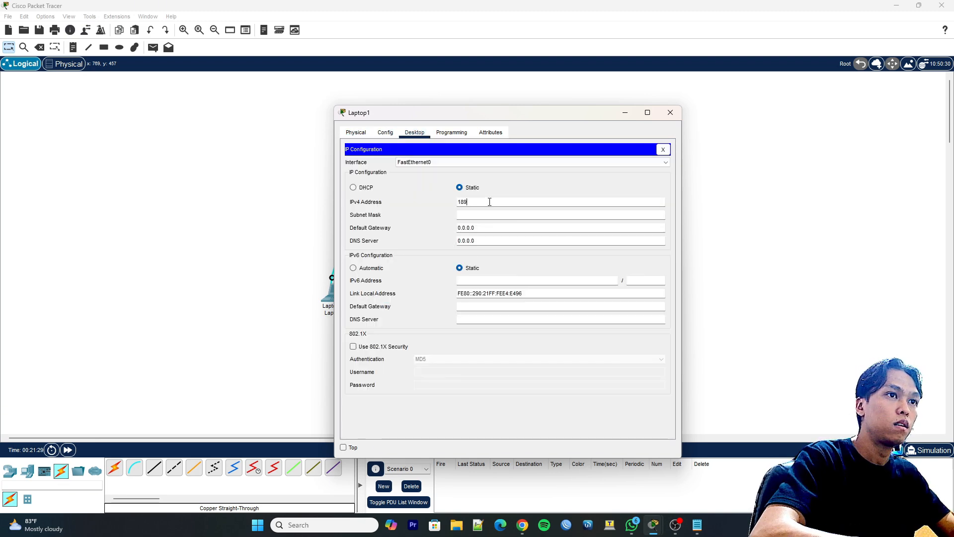
key("BackSpace")
key("BackSpace")
type("92.168.1")
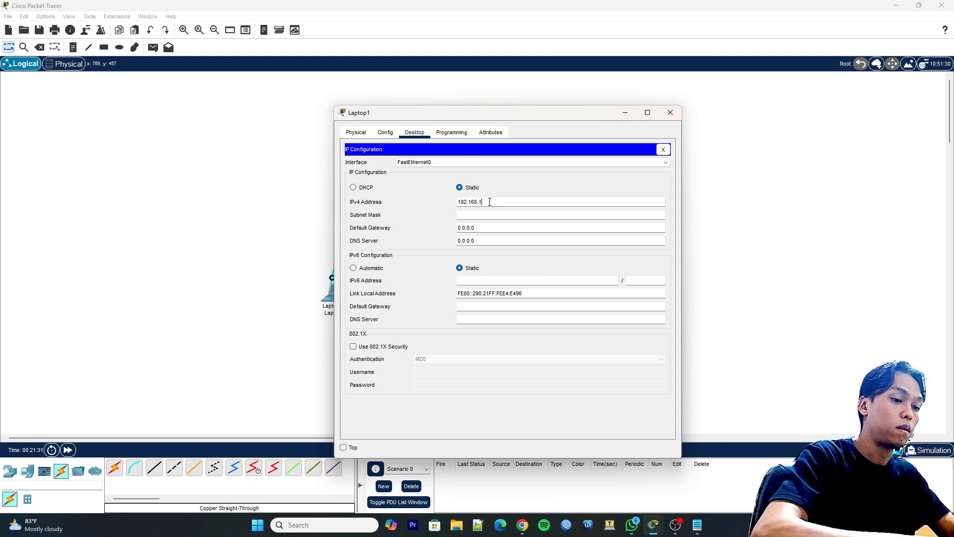
type("10")
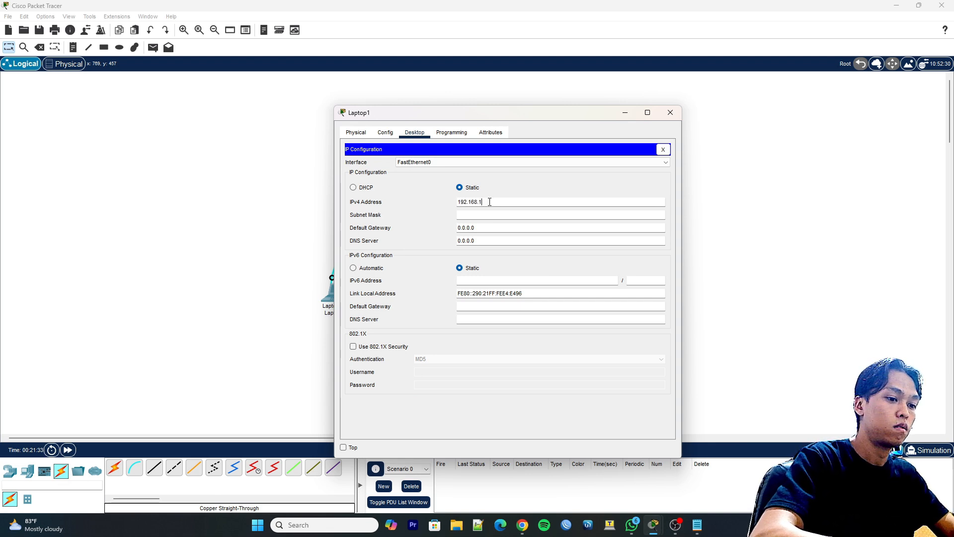
type(".2")
key("Tab")
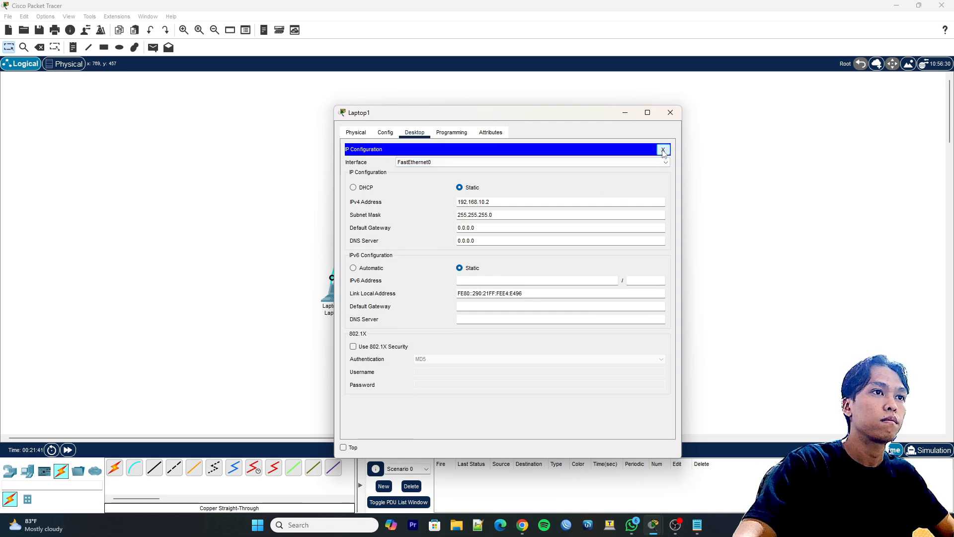
left_click(663, 150)
left_click(670, 113)
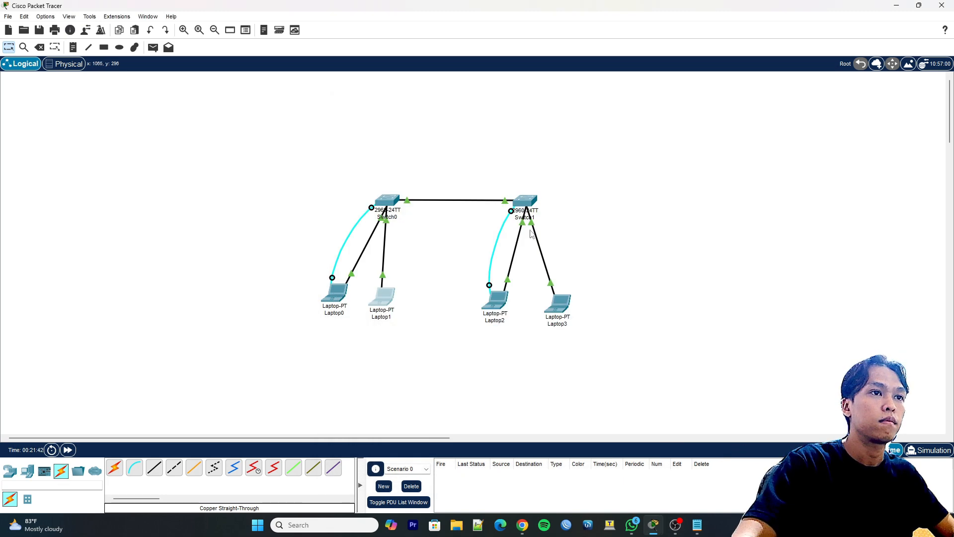
- Give Laptop2 the static IPv4 address 172.16.10.3, and close its configuration
left_click(495, 300)
left_click_drag(485, 120, 499, 114)
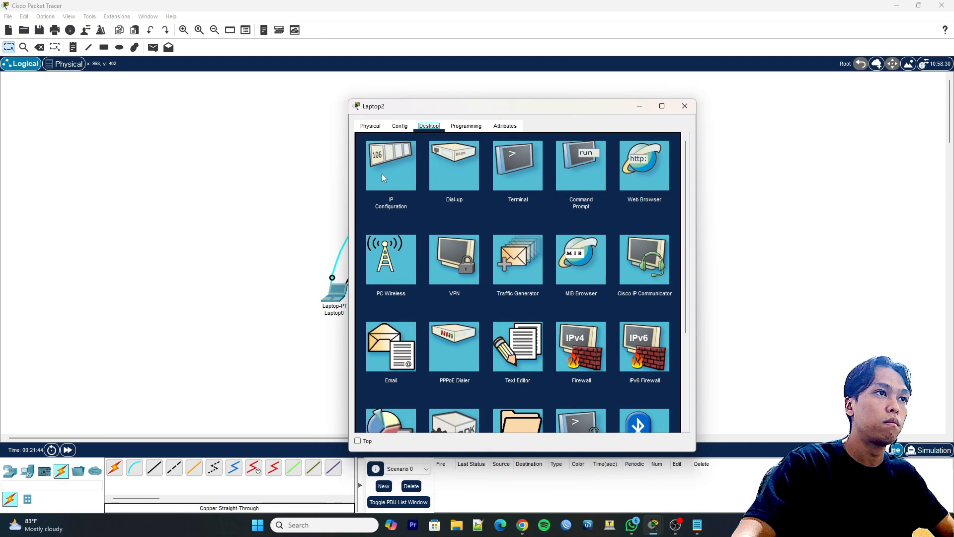
left_click(381, 174)
left_click(508, 195)
type("1172.16.10.")
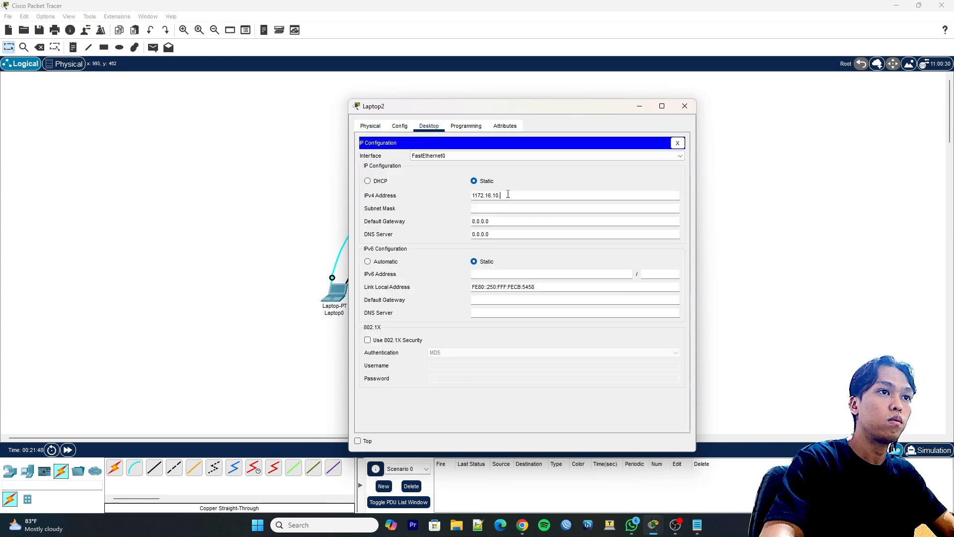
type("3")
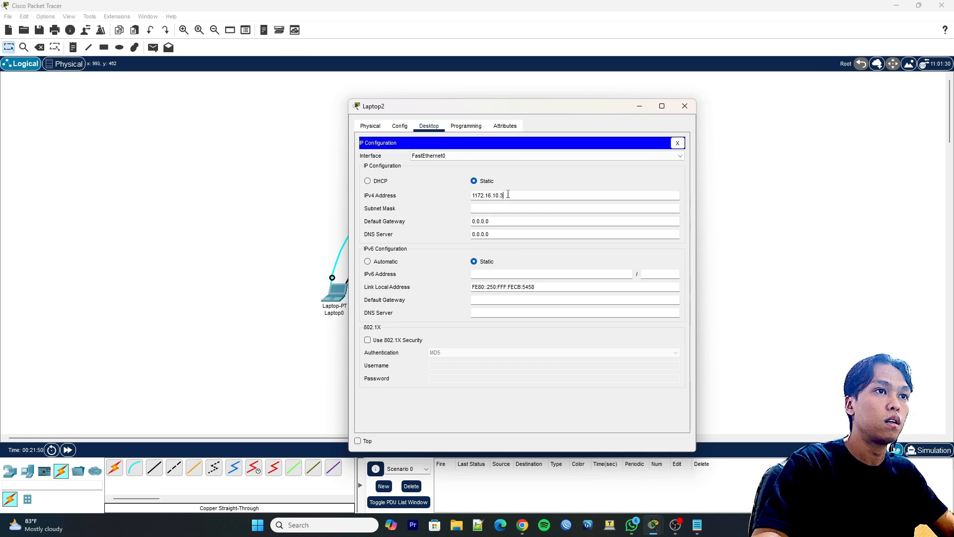
left_click(503, 207)
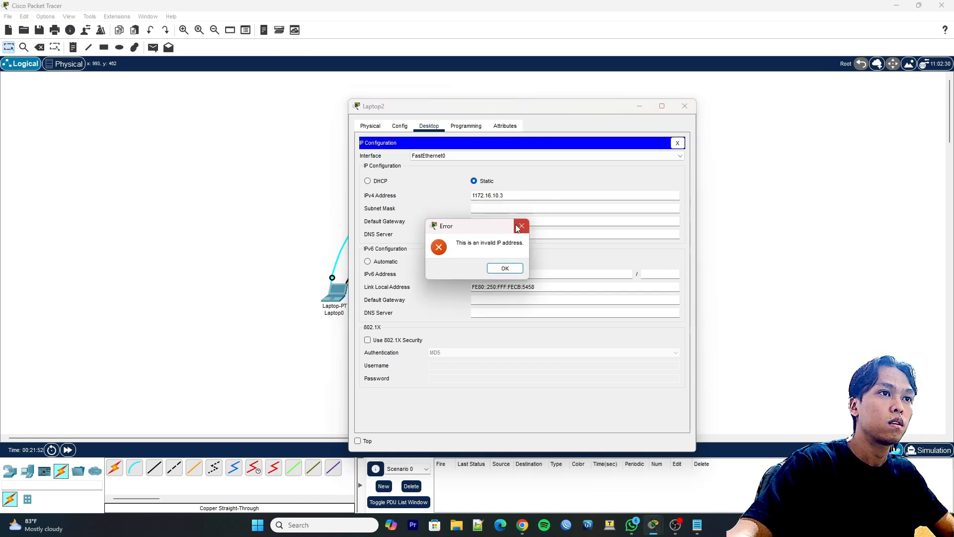
left_click(519, 223)
left_click(482, 196)
type("172.16.")
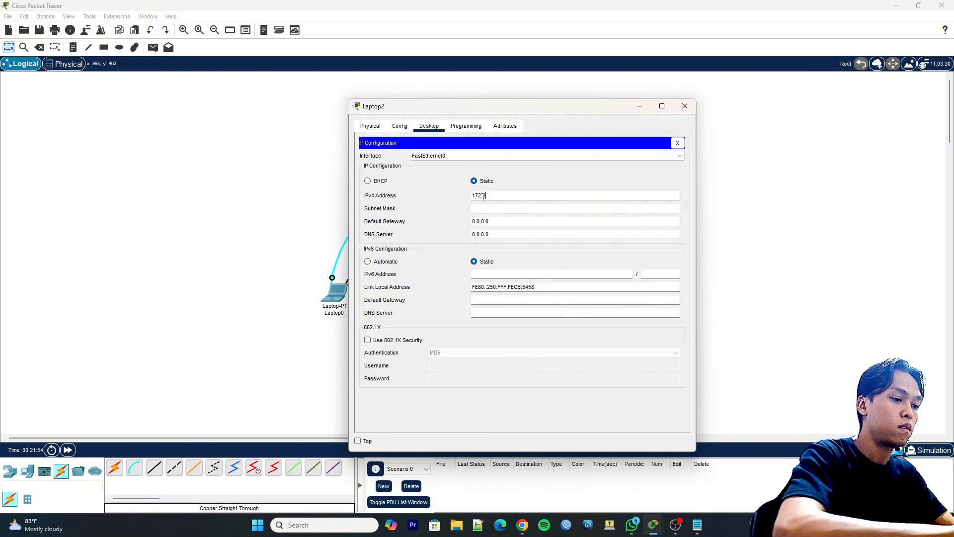
type("10.3")
key("Tab")
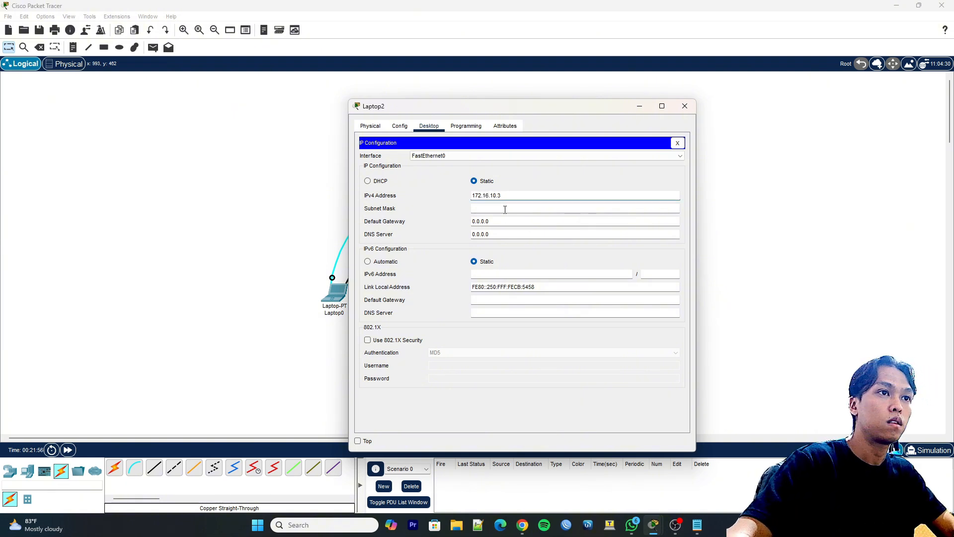
left_click(677, 143)
left_click(685, 106)
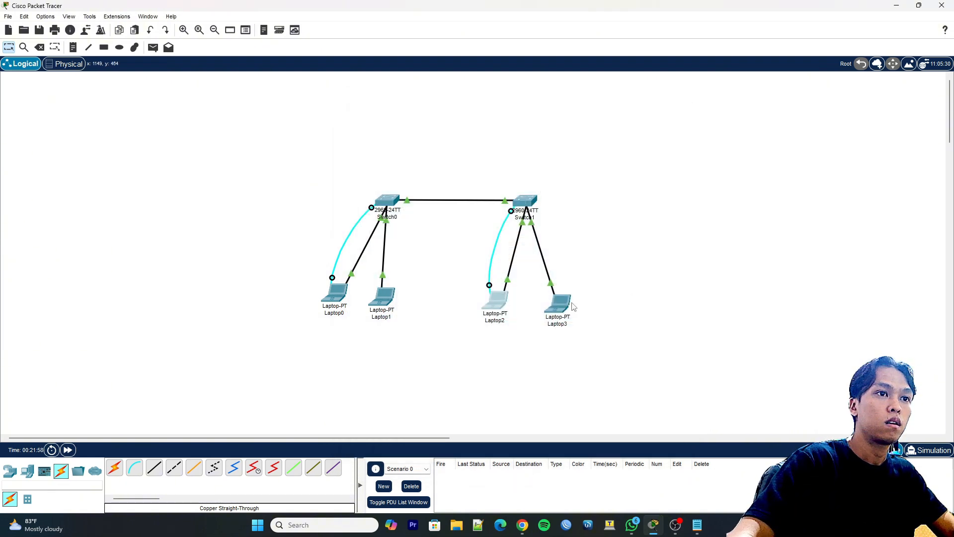
- Give Laptop3 the static IPv4 address 192.168.10.3, and close its IP configuration
left_click(572, 304)
left_click(416, 137)
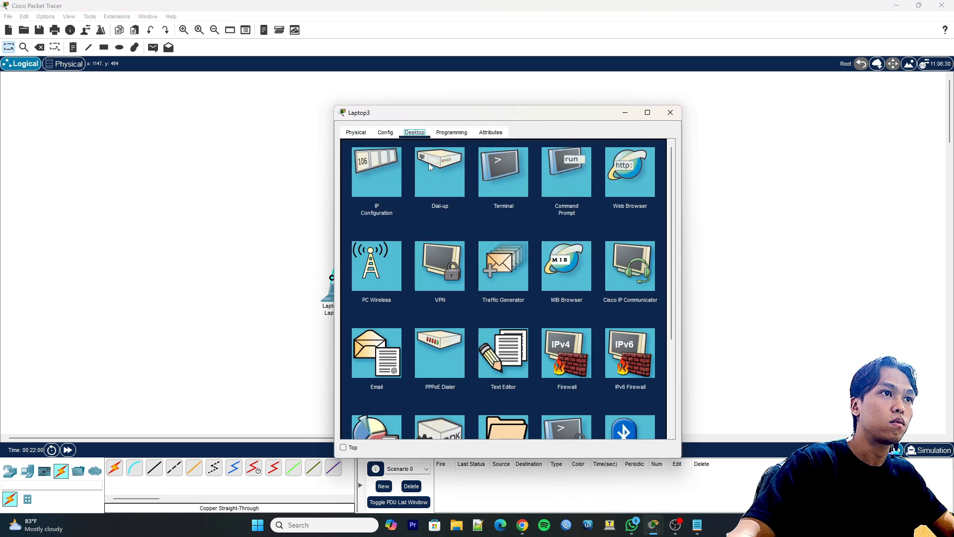
left_click(375, 180)
left_click(472, 203)
type("192.168.")
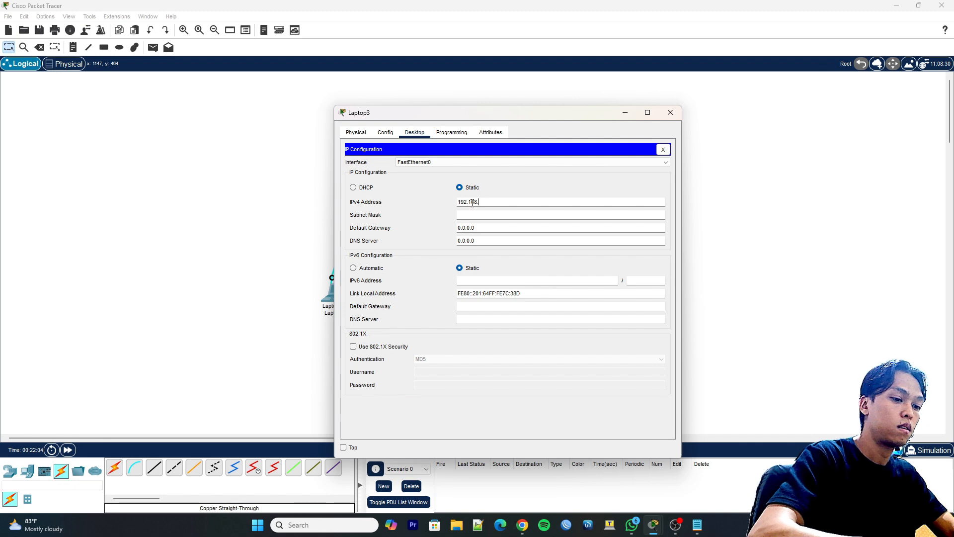
type("9.10.3")
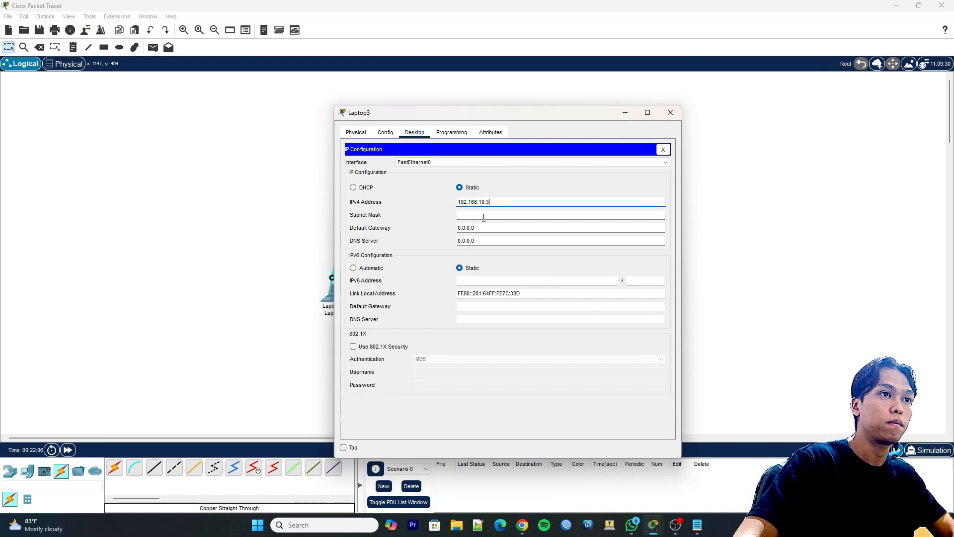
left_click(483, 215)
left_click(663, 149)
- Ping 192.168.10.1 and 192.168.10.2 from Laptop3's command prompt
left_click_drag(592, 117, 633, 104)
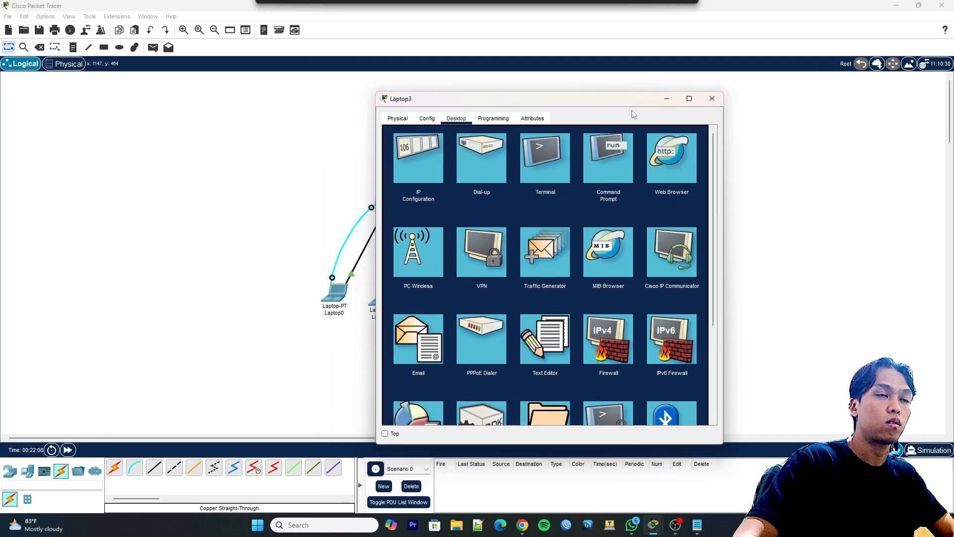
left_click(607, 160)
type("ping 192/168")
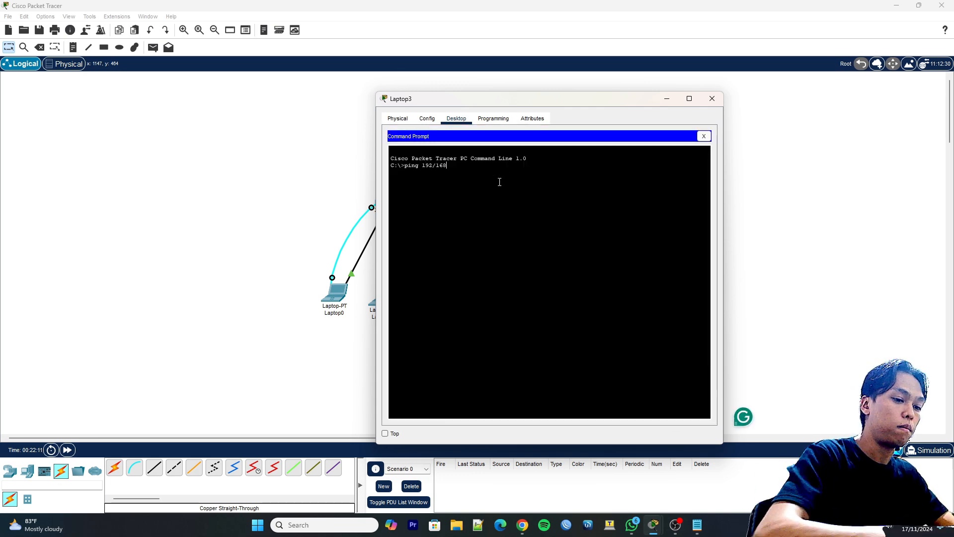
type("/1")
key("BackSpace")
key("BackSpace")
key("BackSpace")
key("BackSpace")
key("BackSpace")
key("BackSpace")
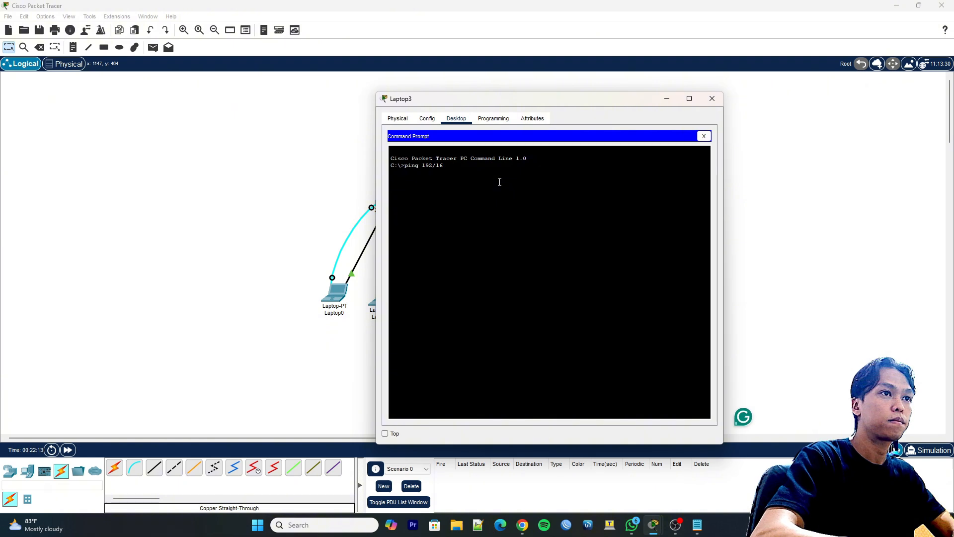
type(".168.10.1")
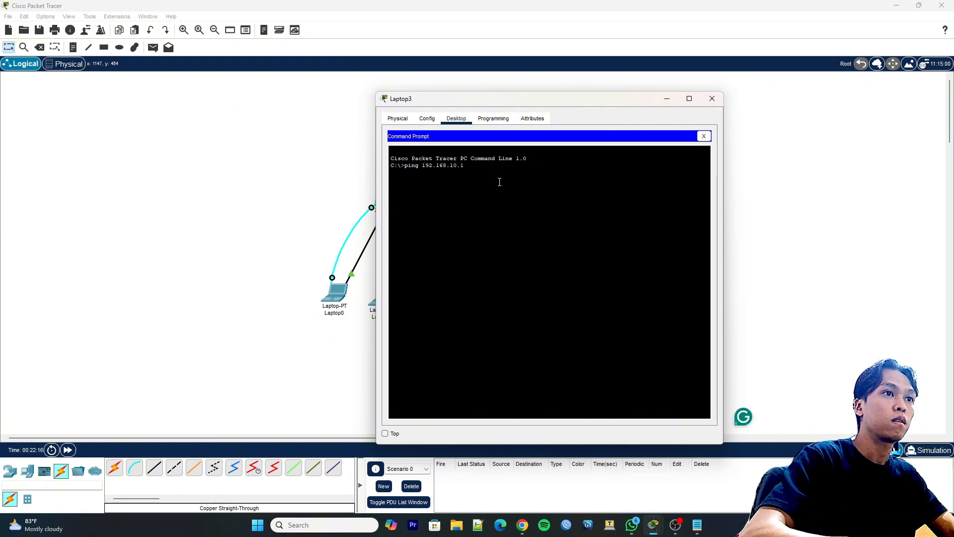
key("Return")
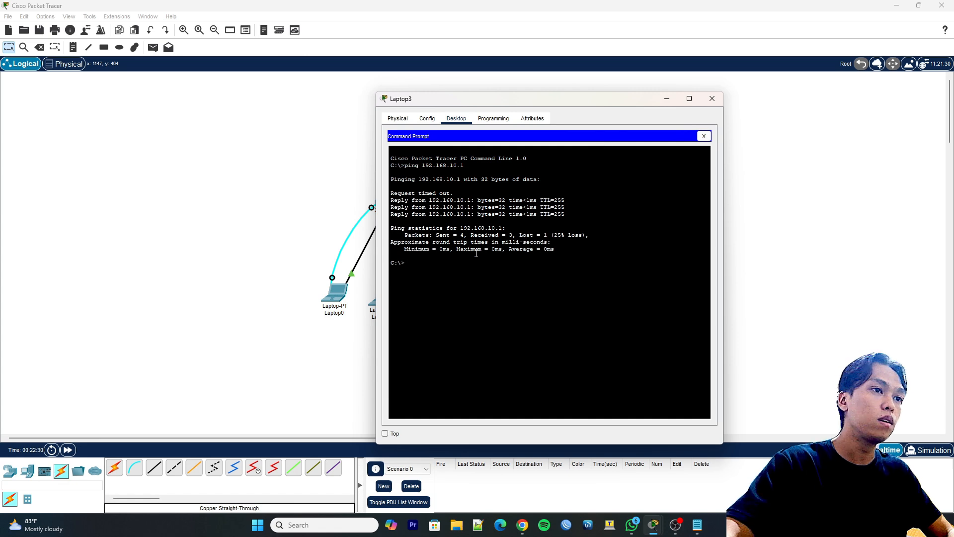
key("Up")
key("Return")
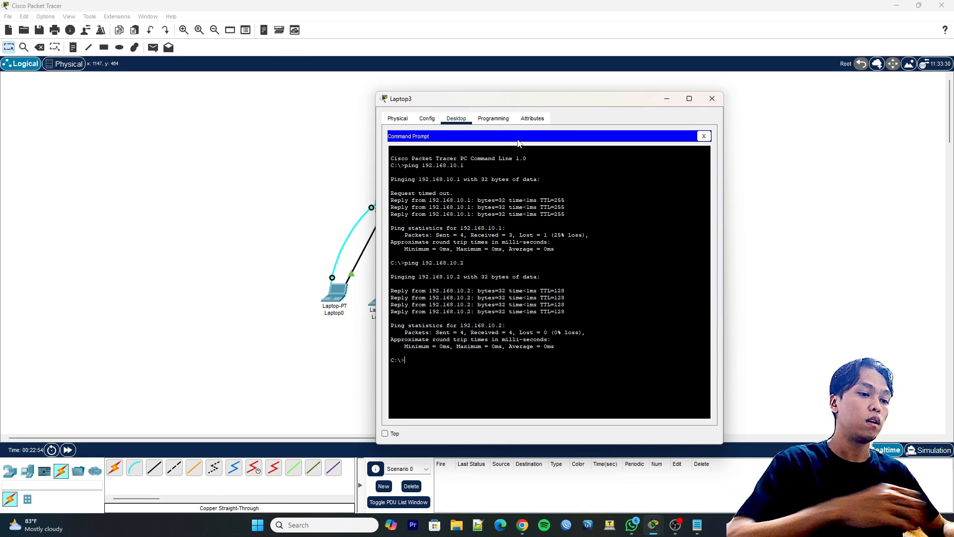
- Ping 172.16.10.1 from Laptop3's command prompt, and close the laptop's window
type("1172.1")
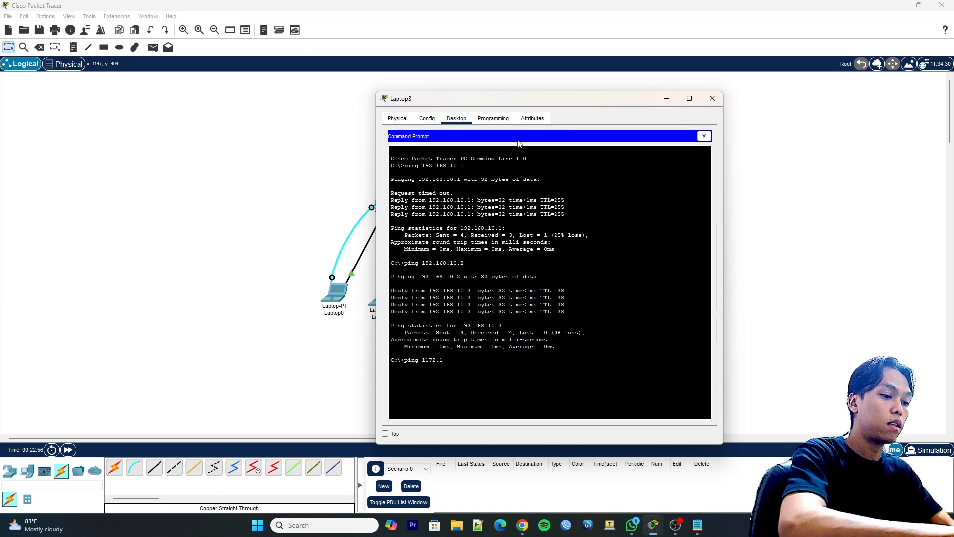
type("6.10.1")
key("Return")
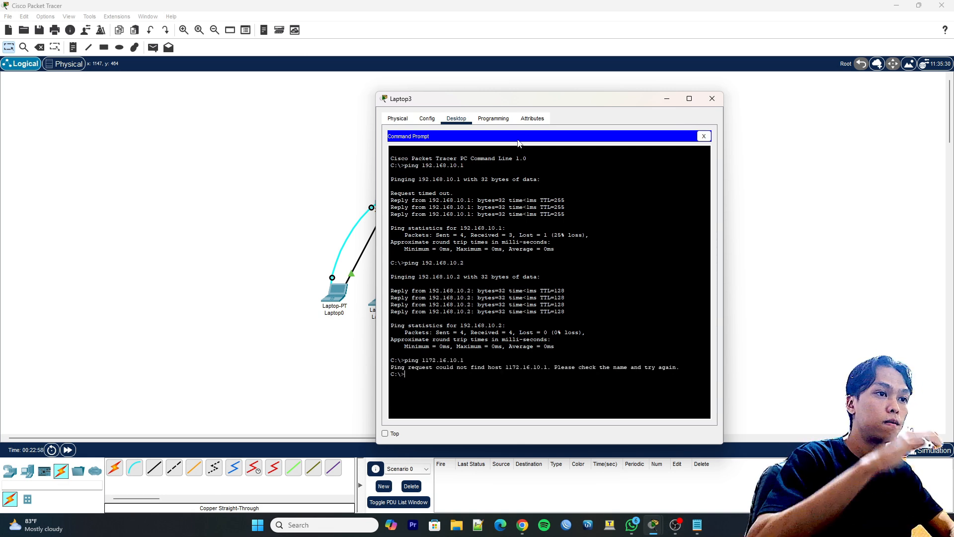
key("Up")
key("Left")
key("Left")
key("Left")
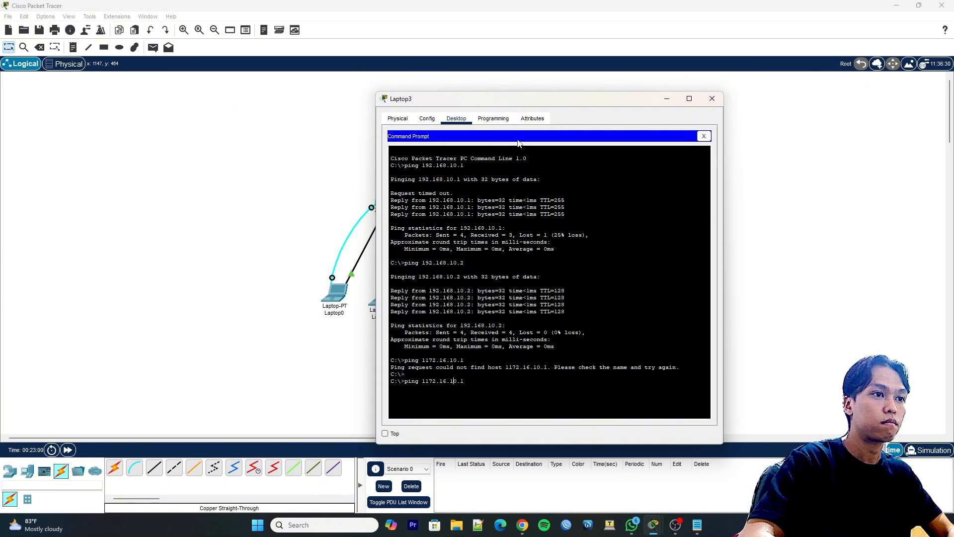
key("Delete")
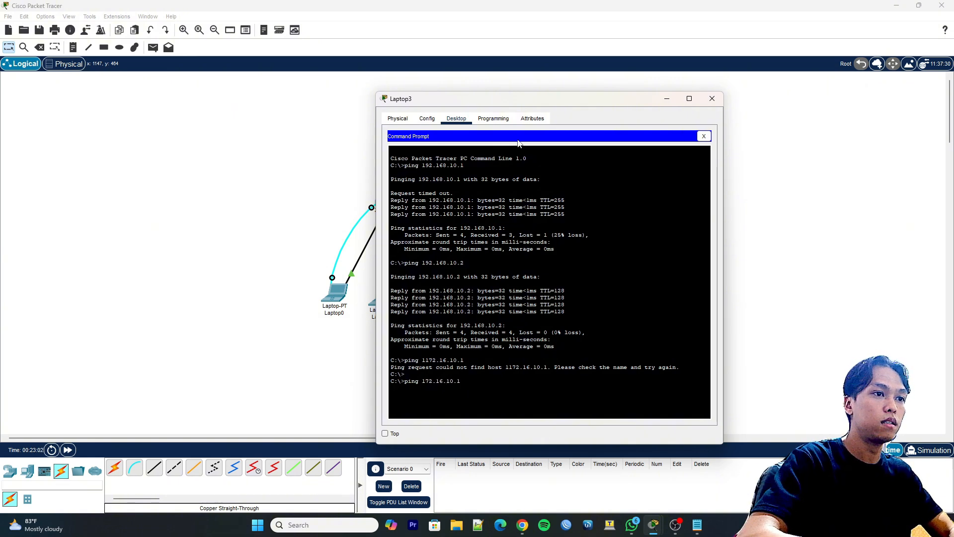
key("Return")
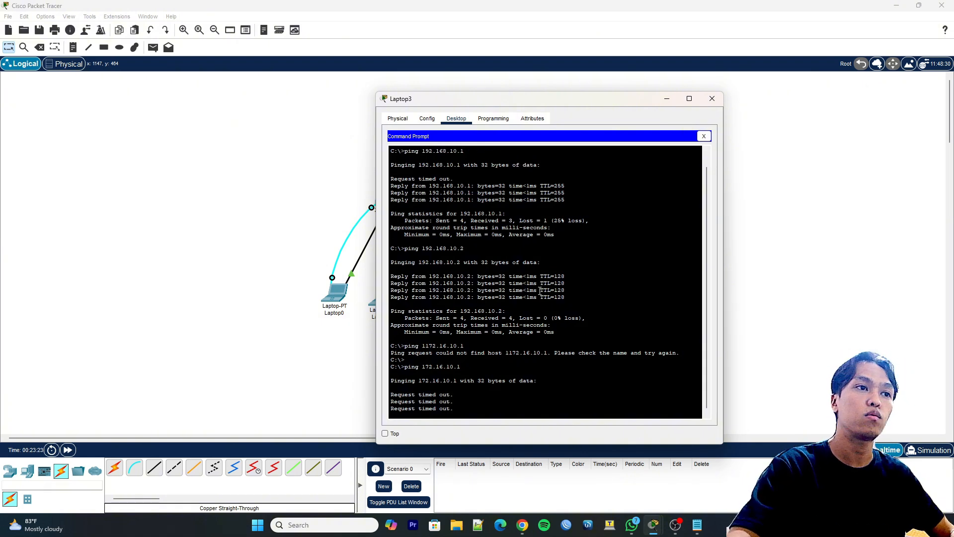
left_click(704, 136)
left_click_drag(630, 98, 371, 91)
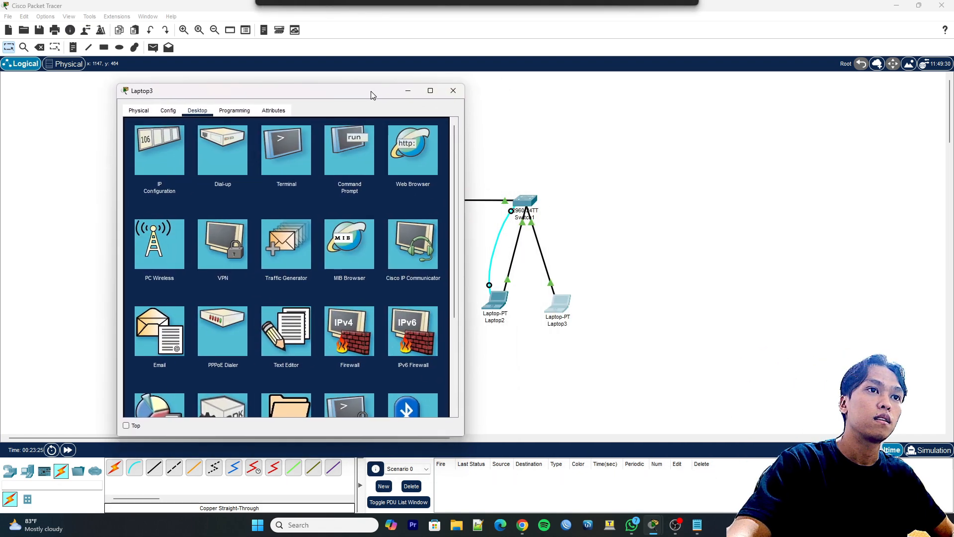
left_click(453, 90)
- Display the VLAN 10 interface details in Switch1's CLI with "show int vlan10" and examine the interface status
left_click(526, 200)
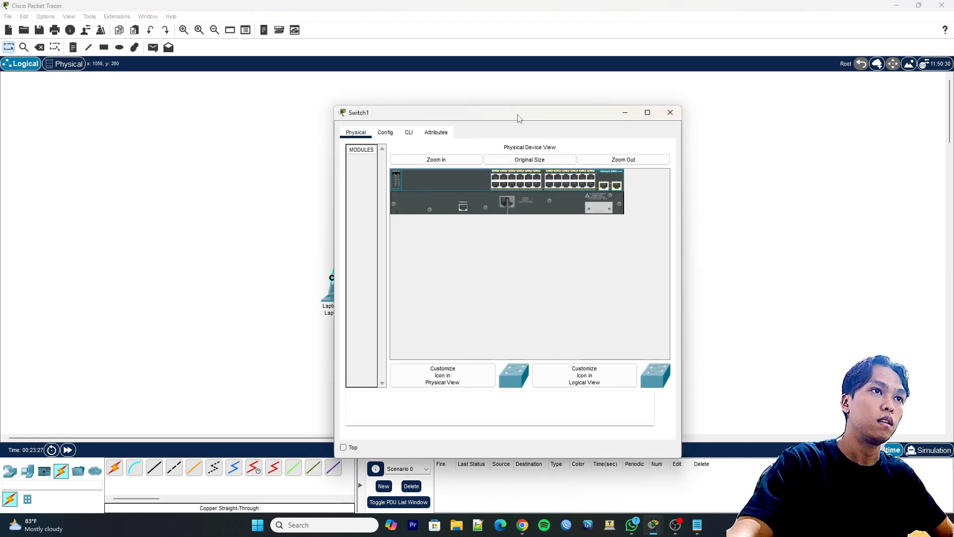
left_click_drag(518, 118, 763, 86)
left_click(505, 127)
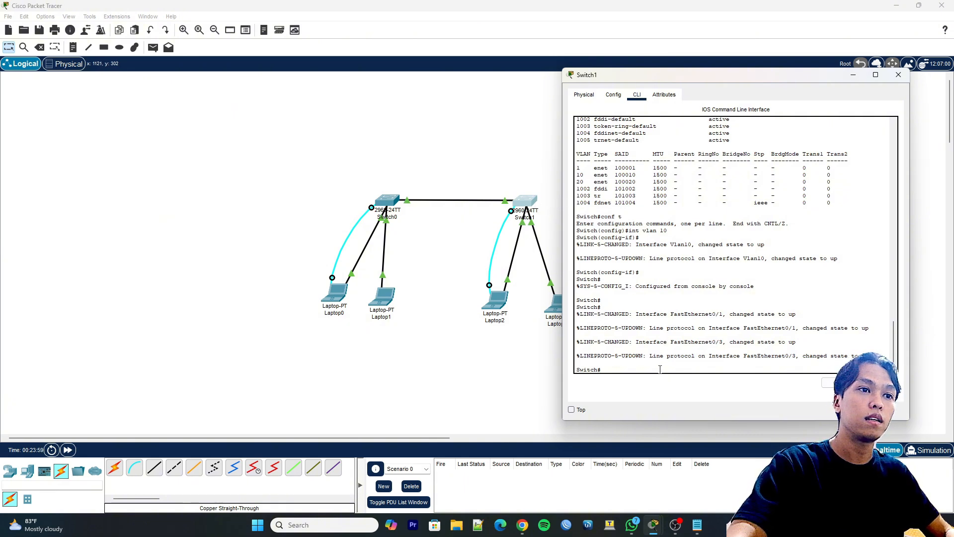
type("show ")
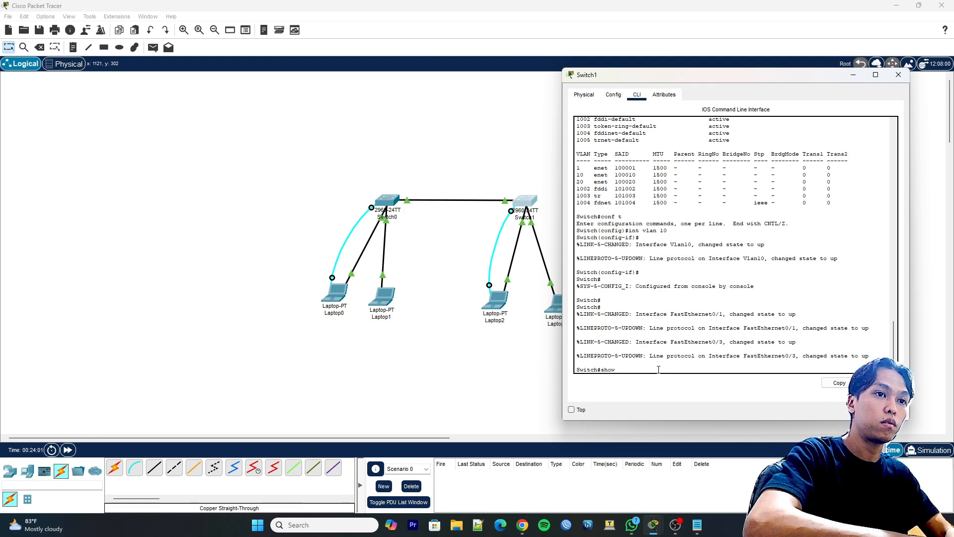
type("int vlan10")
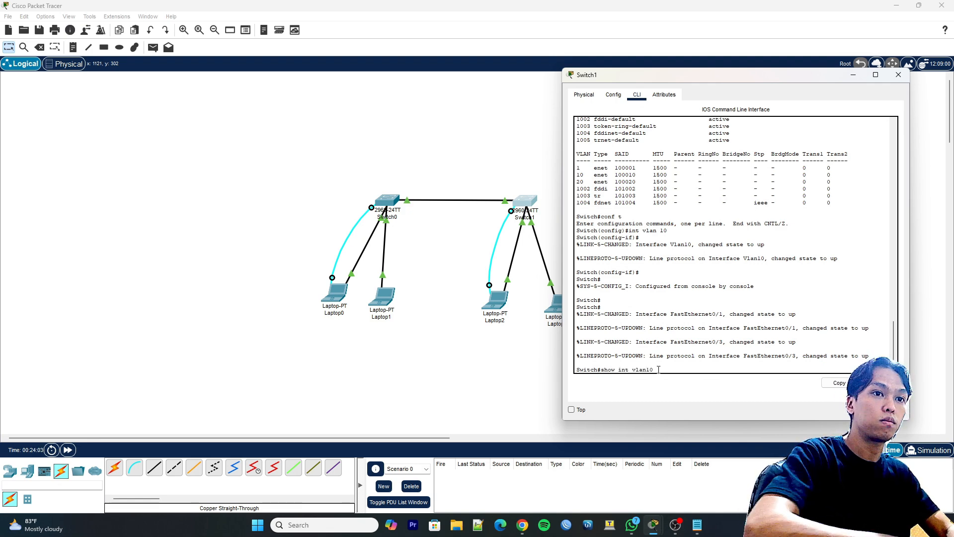
key("Return")
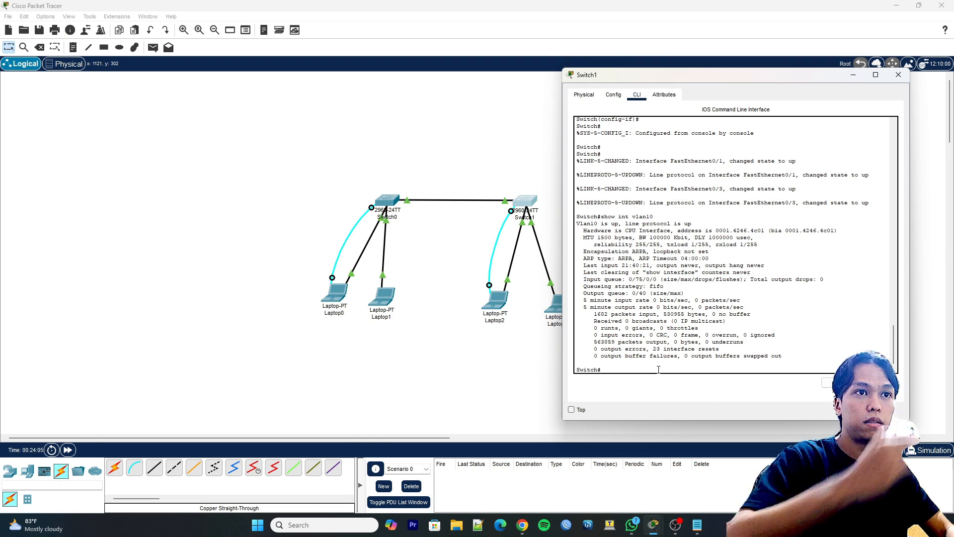
left_click_drag(578, 225, 641, 230)
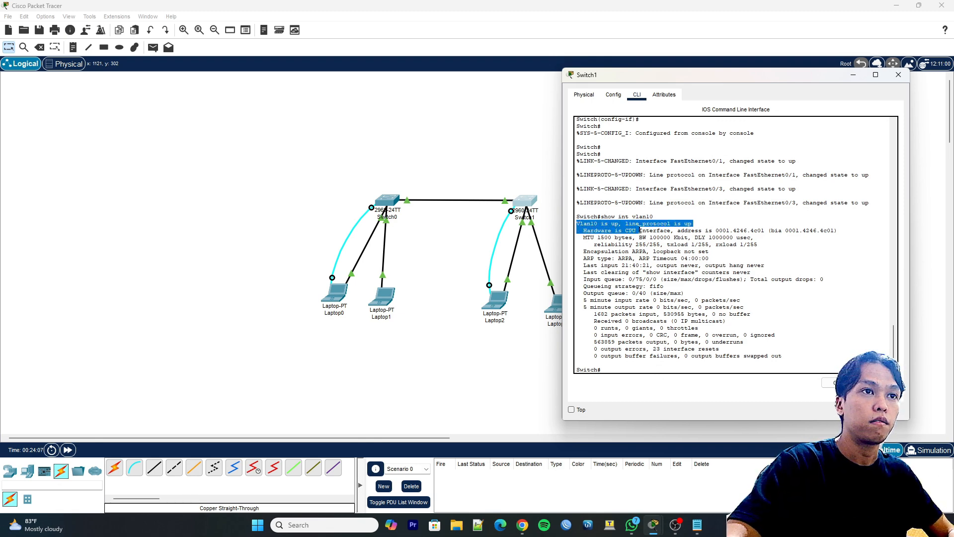
left_click(622, 231)
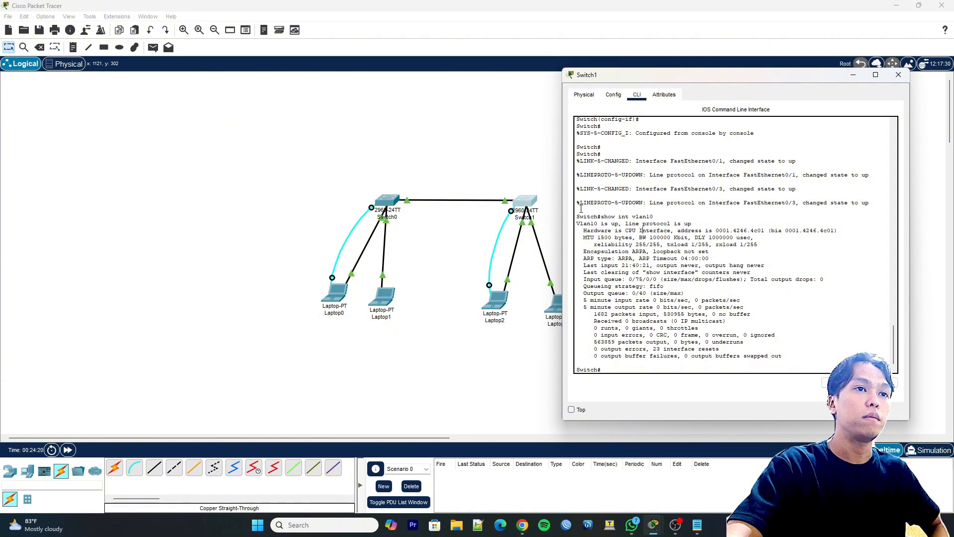
scroll(668, 241, "down", 1)
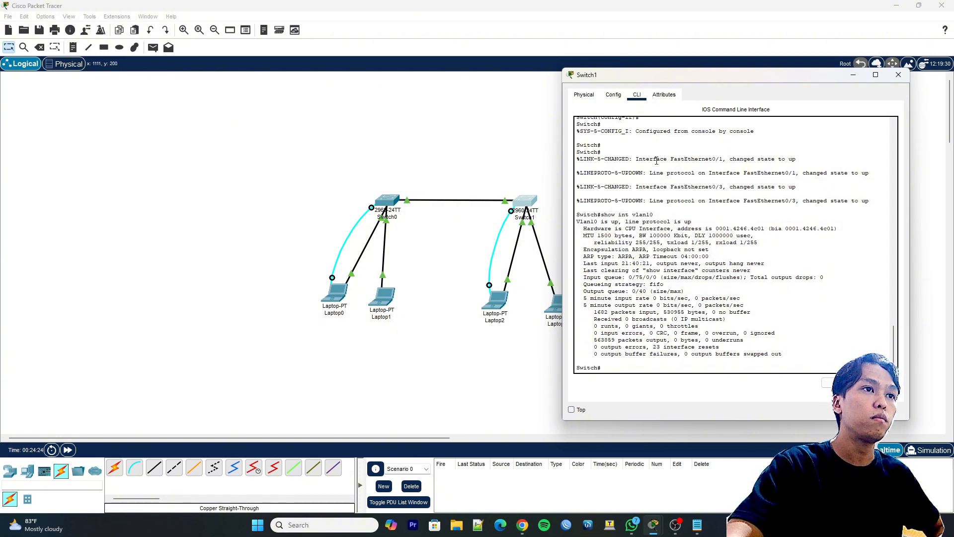
- Add a "TRUNK" note and place it just above the link between Switch0 and Switch1
left_click(73, 47)
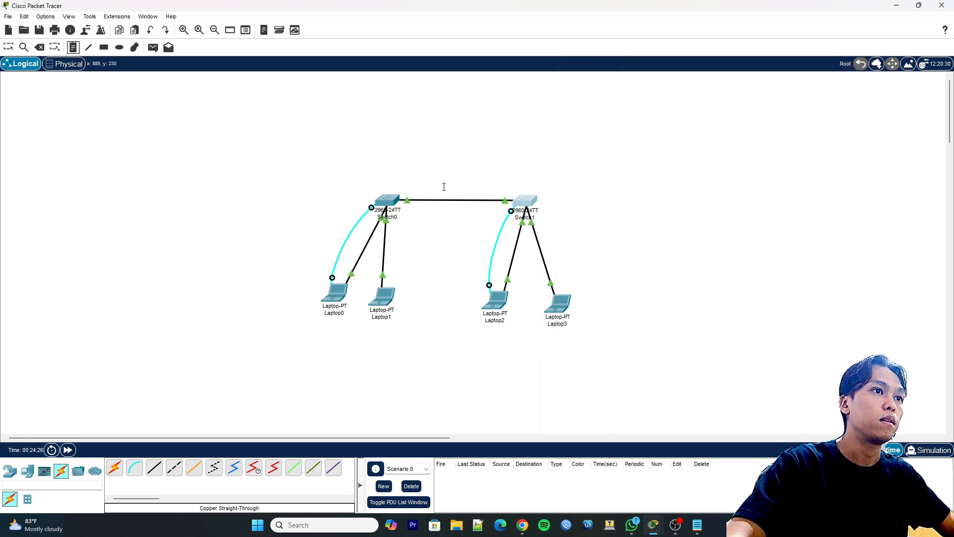
left_click(444, 187)
type("TRUNK")
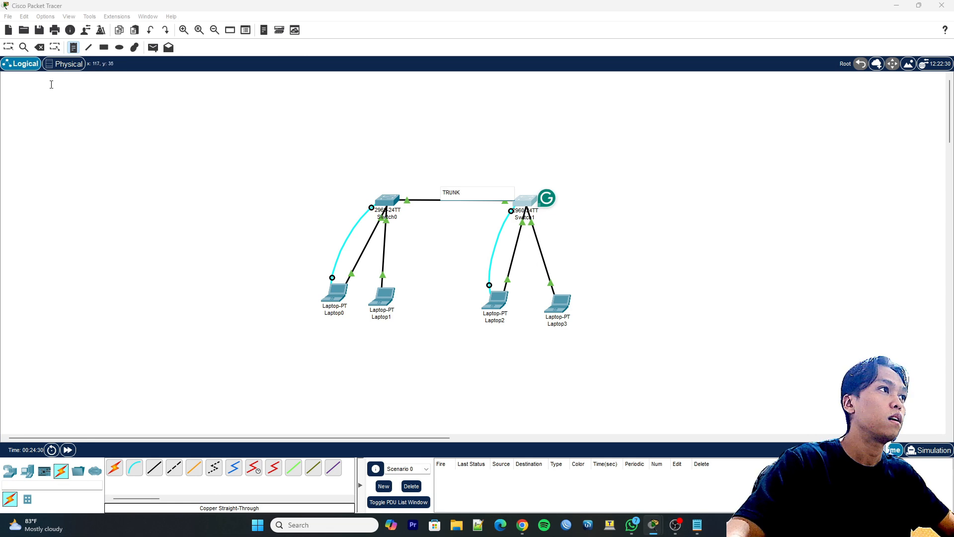
left_click(11, 47)
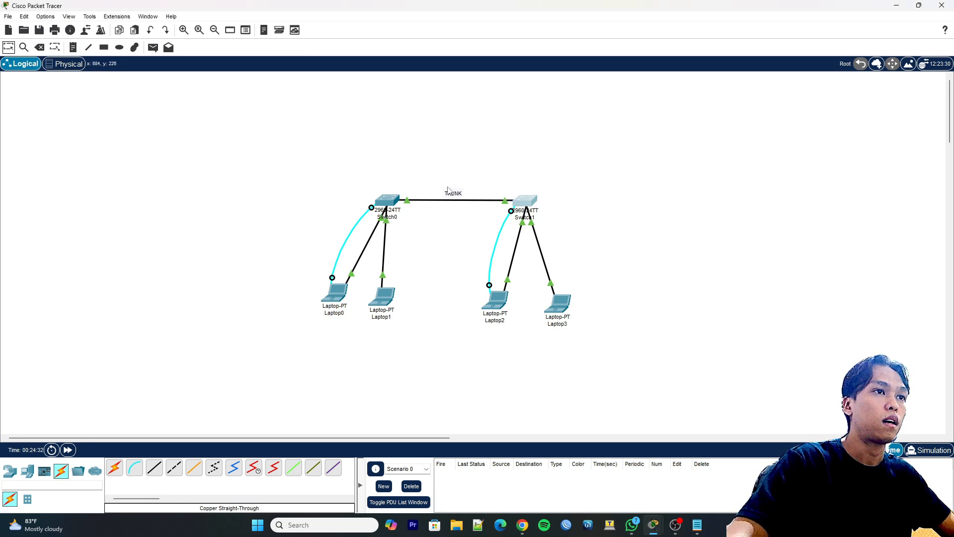
left_click_drag(460, 198, 458, 193)
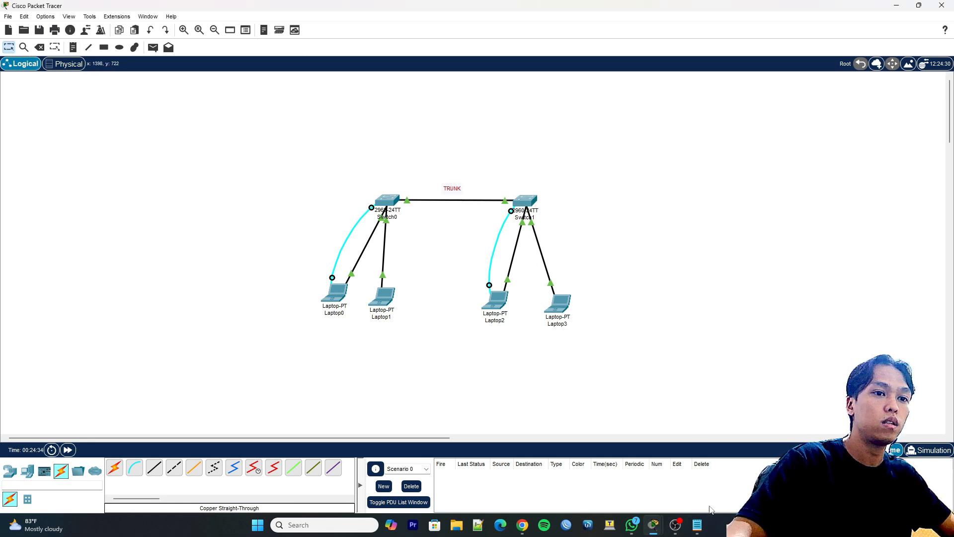
- Bring Switch1's CLI window back and place it beside the topology
left_click(696, 525)
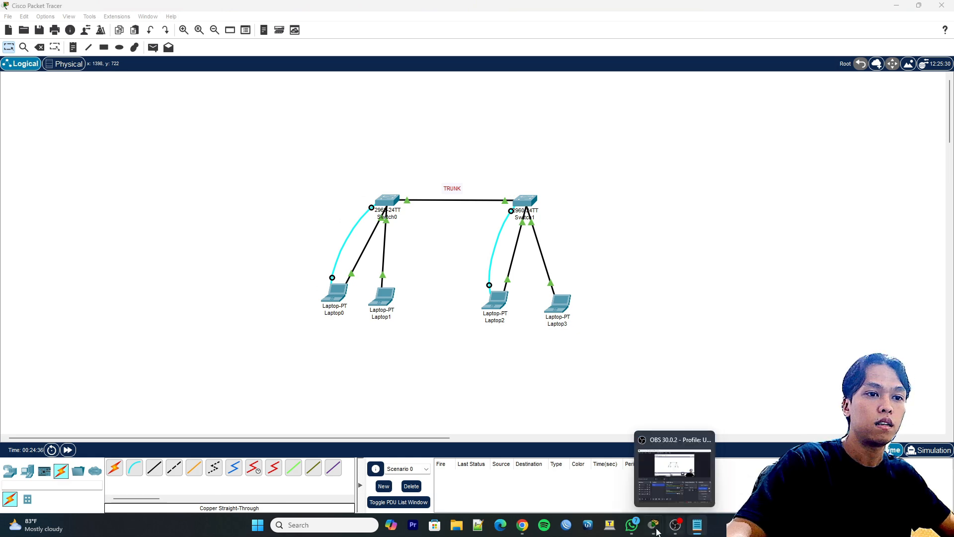
mouse_move(653, 525)
left_click(694, 474)
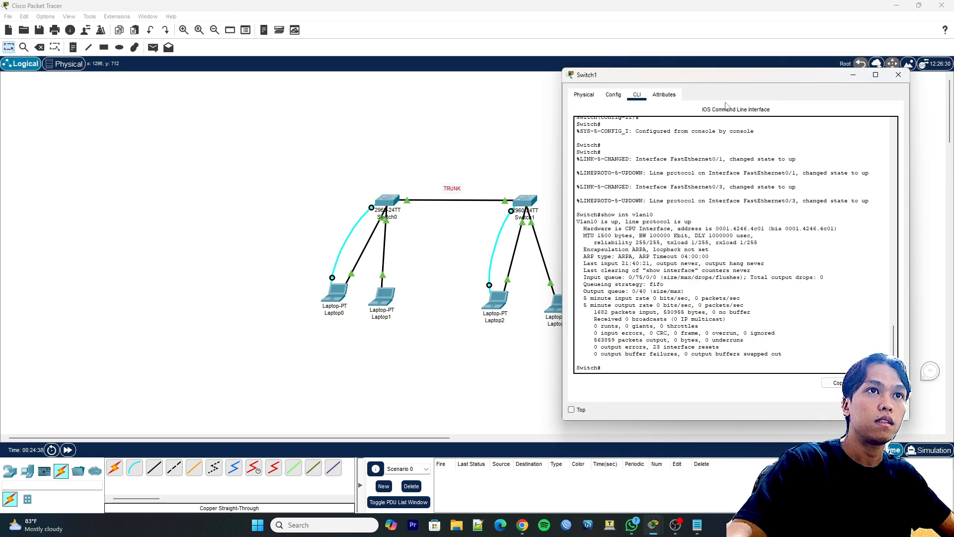
left_click_drag(726, 82, 744, 79)
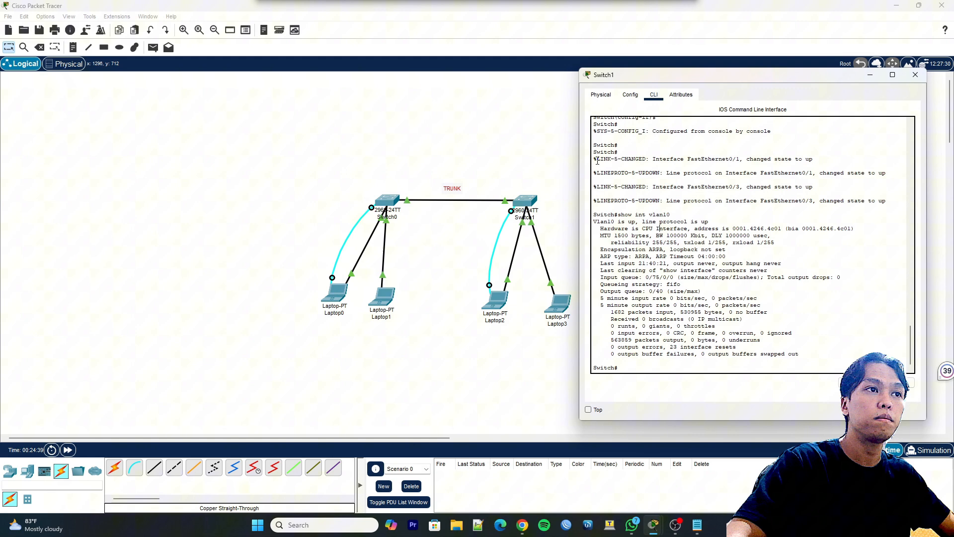
- Display the VLAN 10 interface details in Switch0's CLI with "show int vlan 10" and examine the interface's internet address
left_click(388, 200)
left_click_drag(524, 115, 223, 93)
left_click(210, 117)
key("Return")
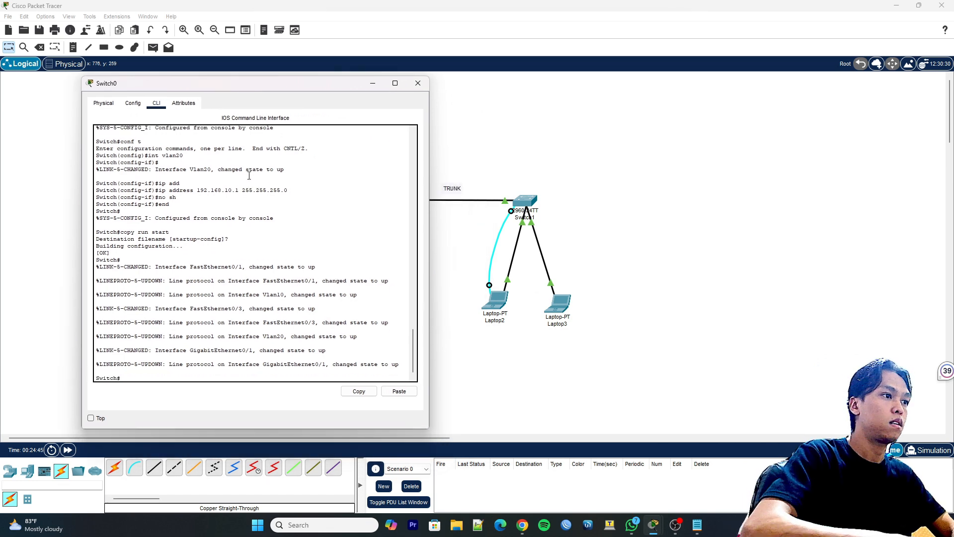
type("show int vl")
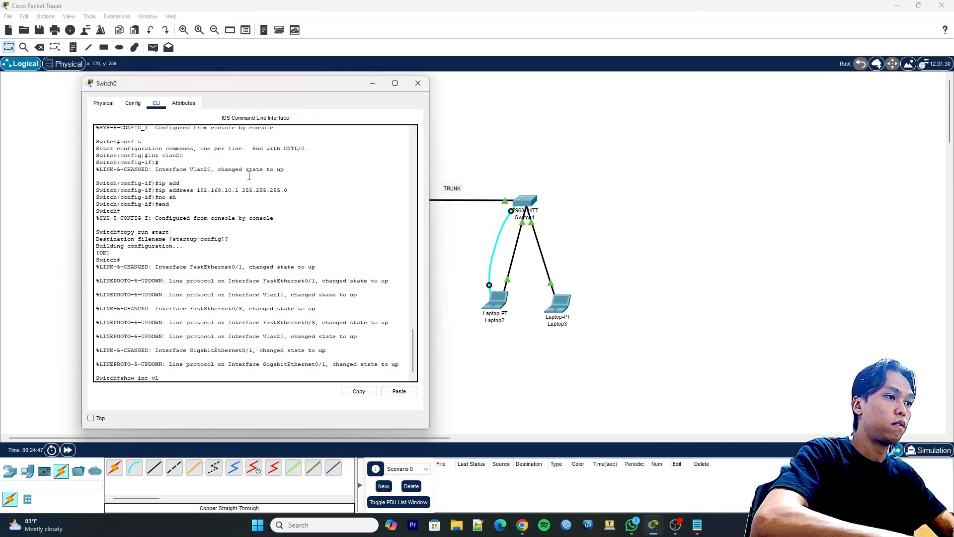
type("an 10")
key("Return")
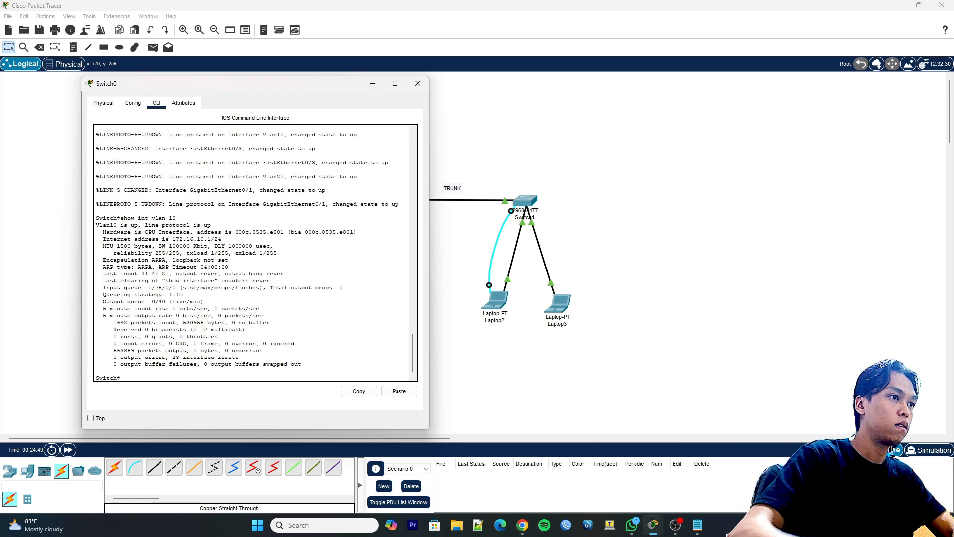
left_click_drag(103, 239, 225, 242)
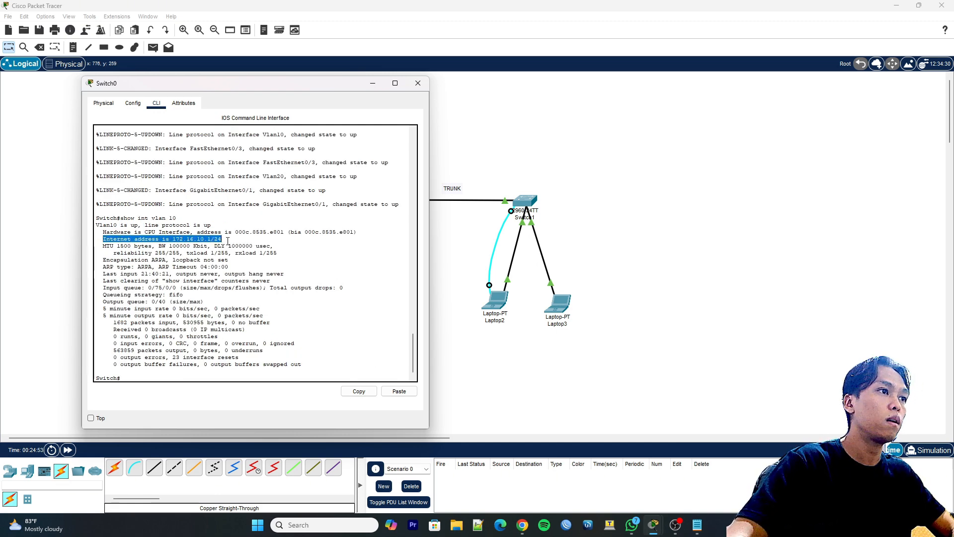
left_click(225, 242)
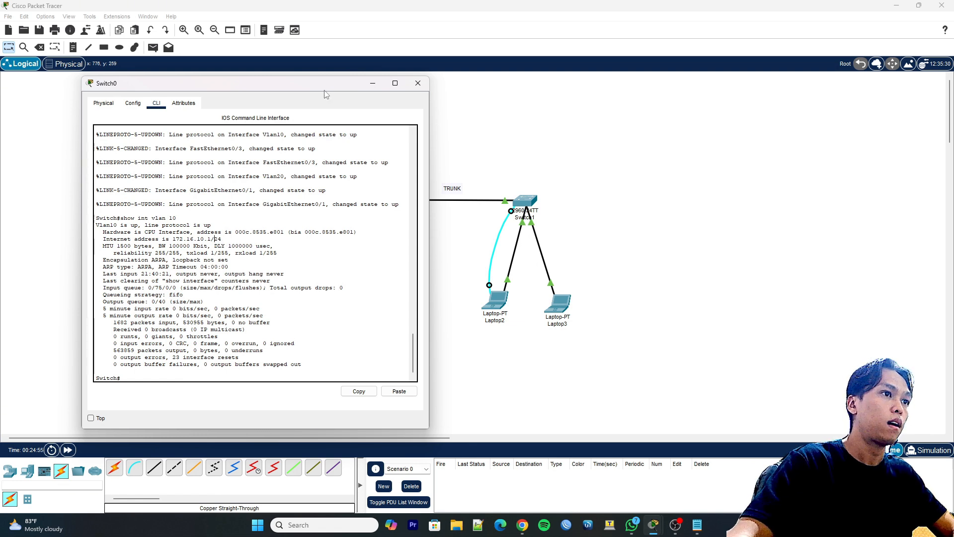
- Place the Switch0 and Switch1 CLI windows on either side of the topology and compare their VLAN 10 interface details, including the internet address
left_click_drag(324, 90, 247, 85)
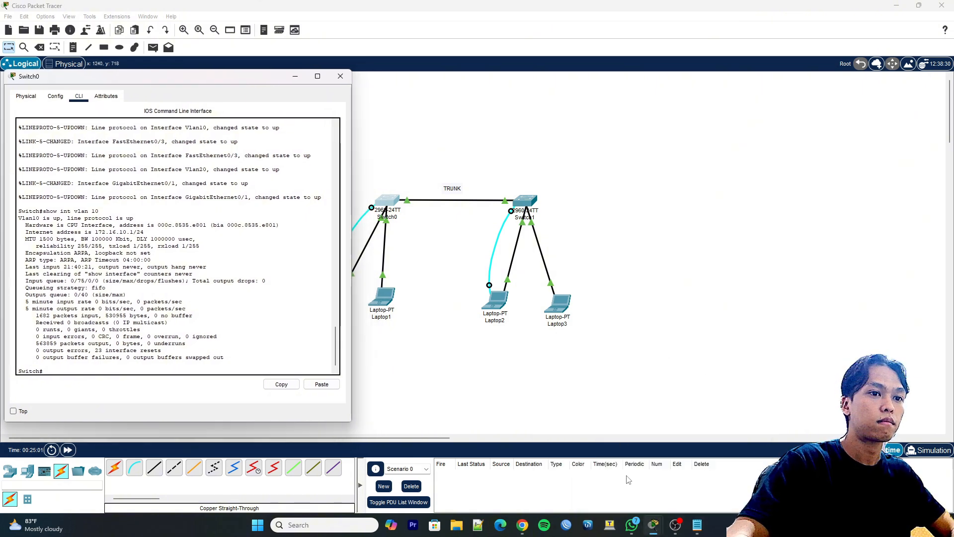
mouse_move(655, 530)
left_click(666, 458)
left_click_drag(707, 79, 684, 70)
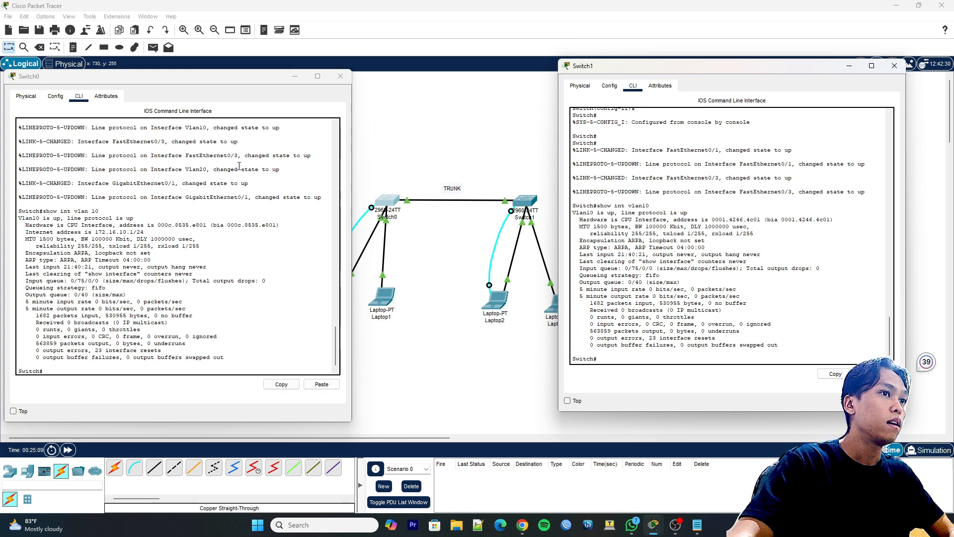
left_click(133, 233)
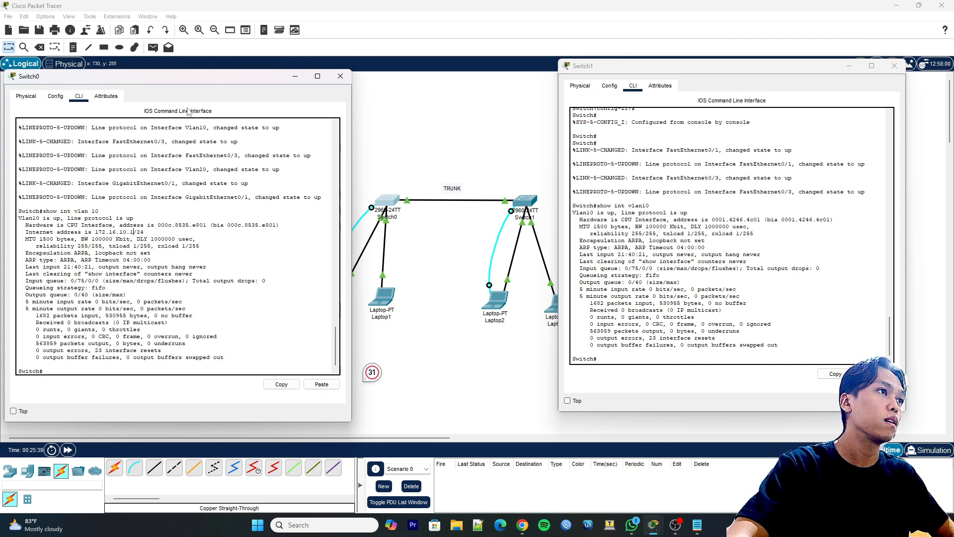
- Close the Switch0 and Switch1 CLI windows to return to the full topology
mouse_move(196, 78)
left_mouse_down()
mouse_move(219, 81)
mouse_move(211, 81)
left_mouse_up()
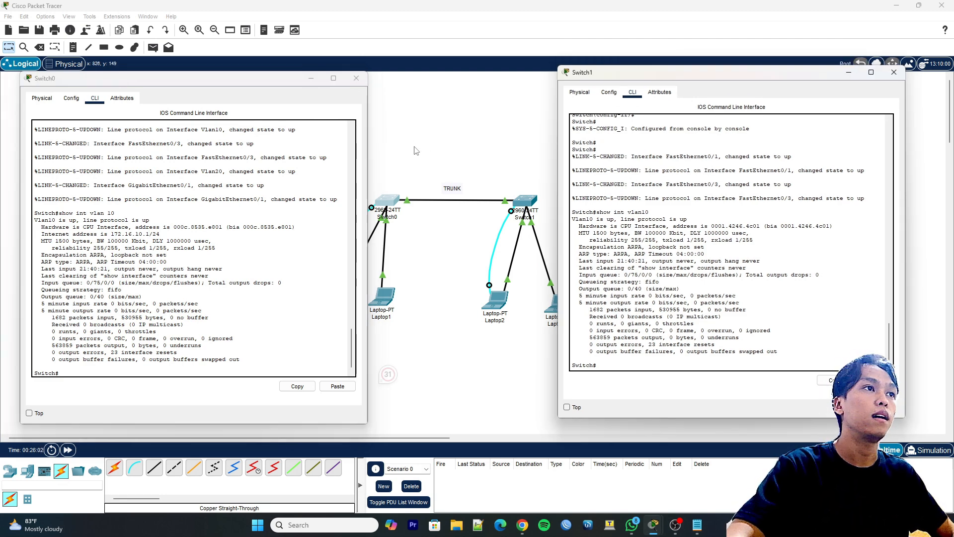
left_click(356, 78)
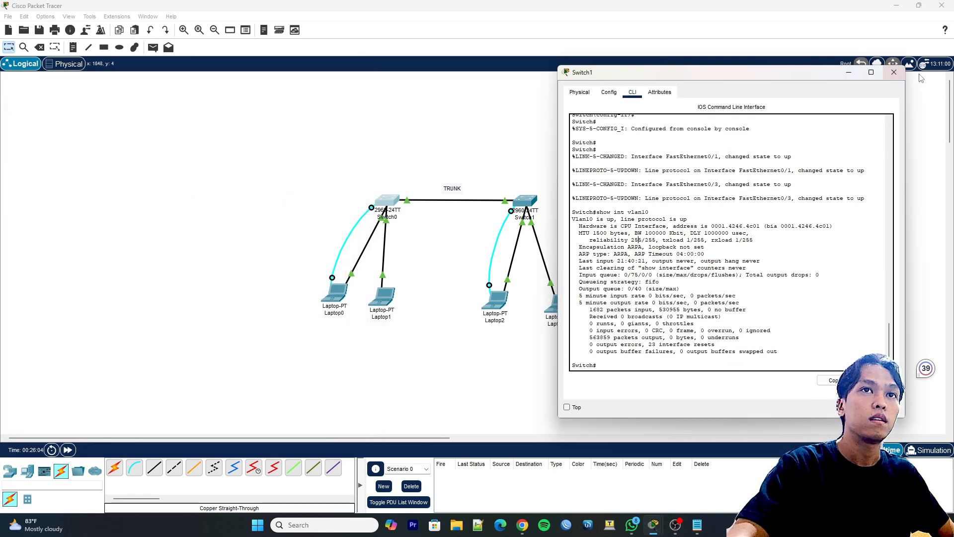
left_click(894, 72)
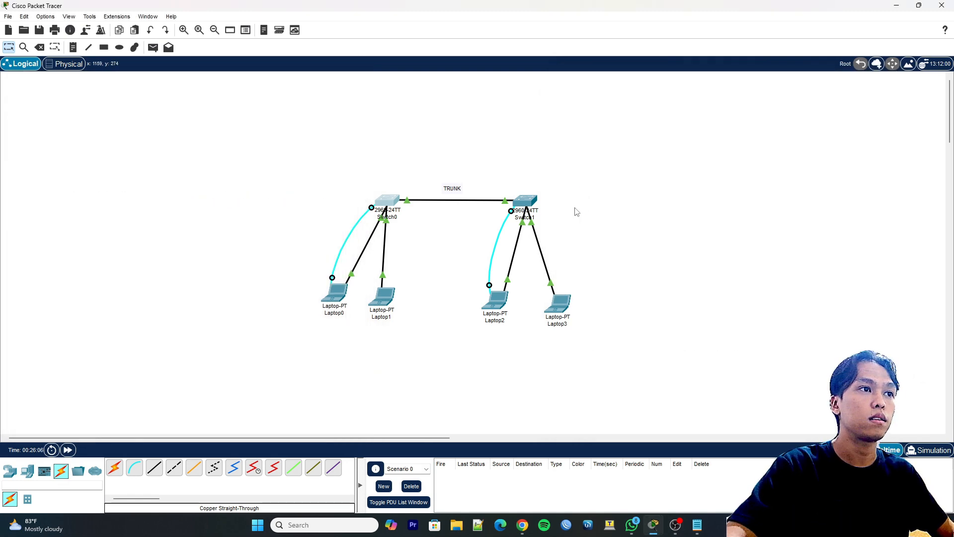